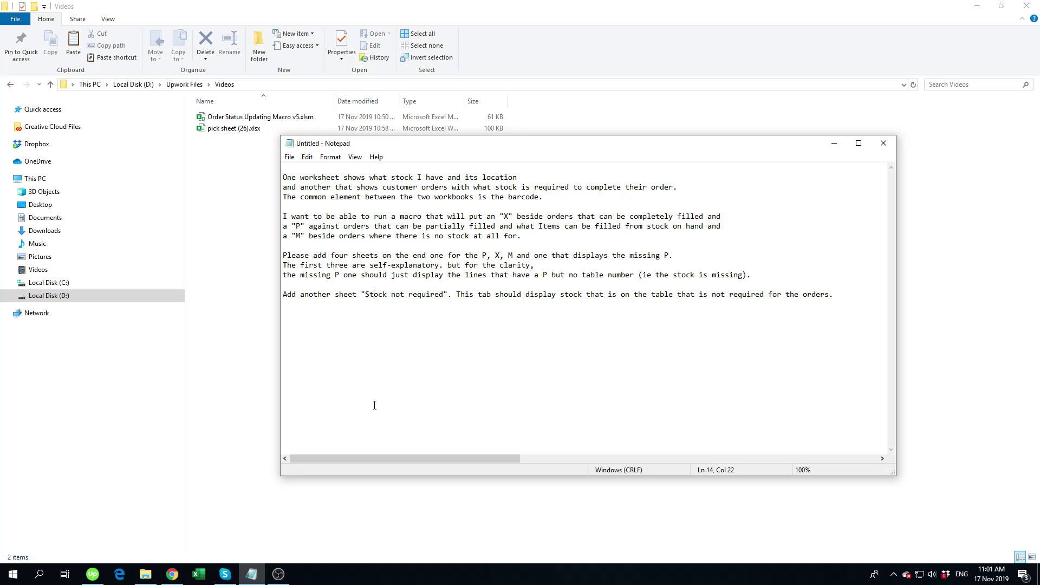
Open pick sheet (26).xlsx and review the Customer name, Vendor and Product name columns on the orders sheet.
double_click(222, 128)
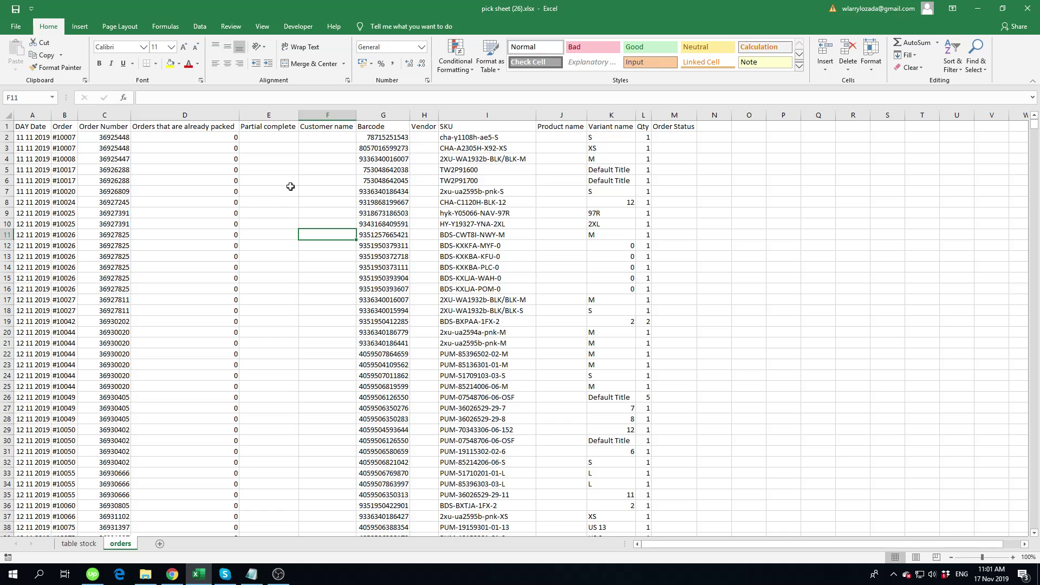
left_click(319, 115)
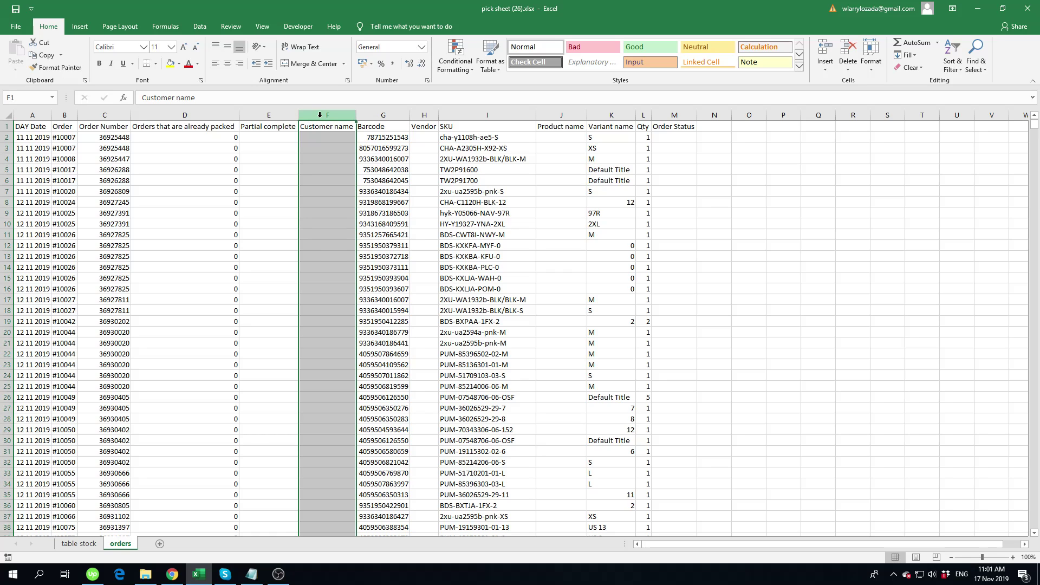
left_click(423, 114)
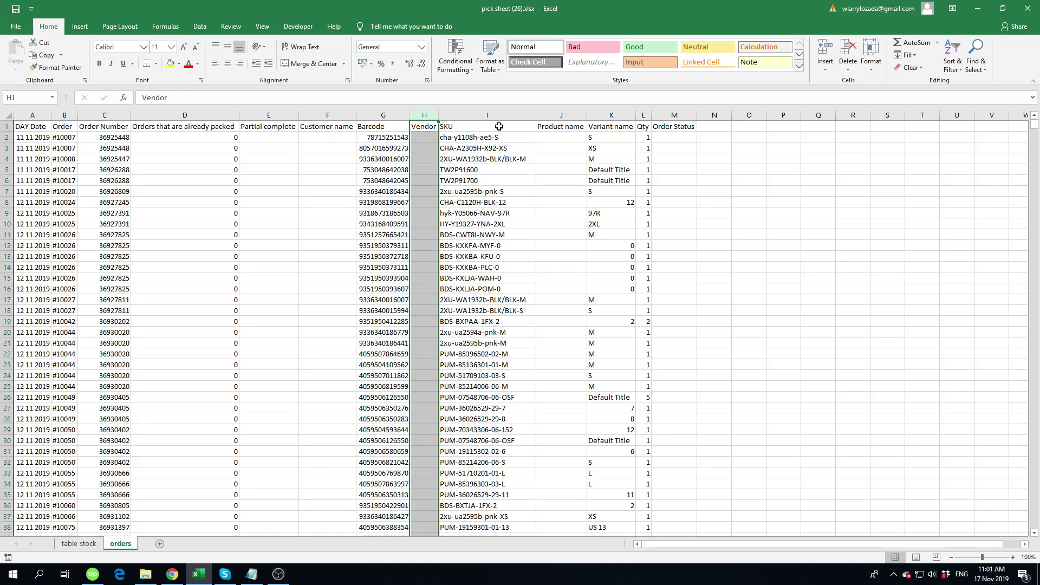
left_click(567, 116)
left_click(562, 179)
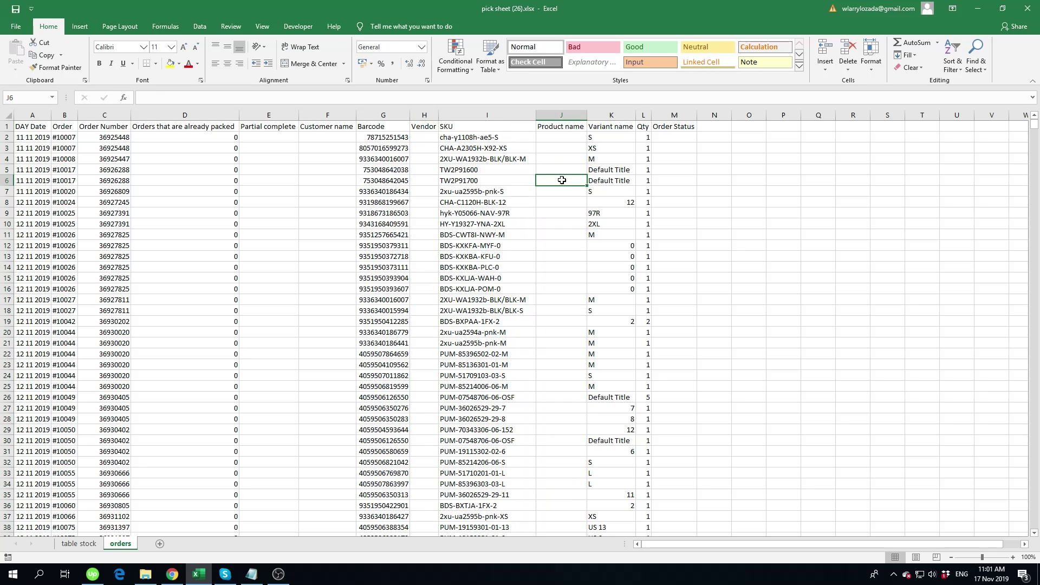
Review the Order, Barcode, Qty and Order Status columns on the orders sheet.
left_click(67, 116)
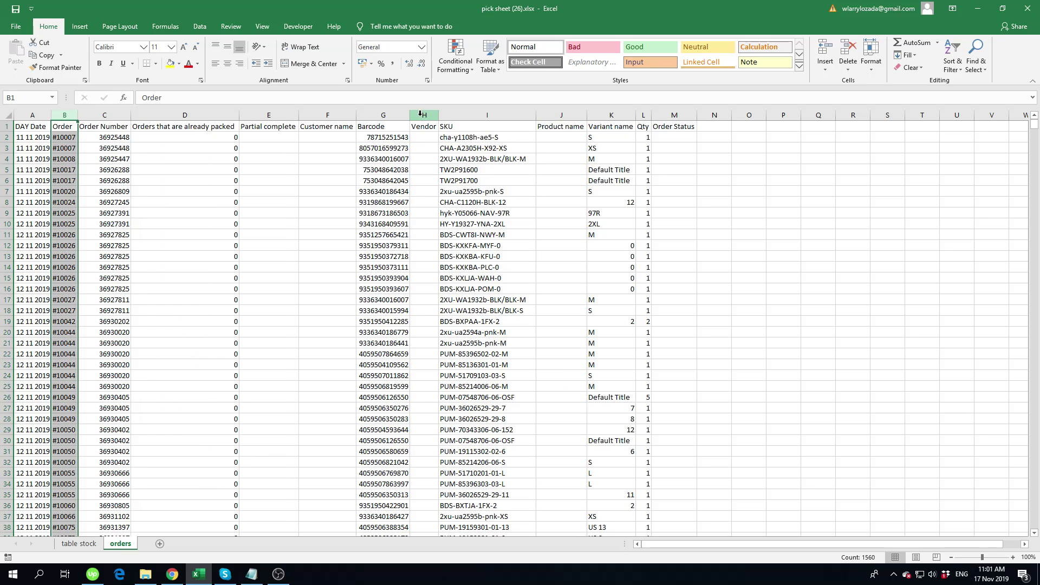
left_click(383, 116)
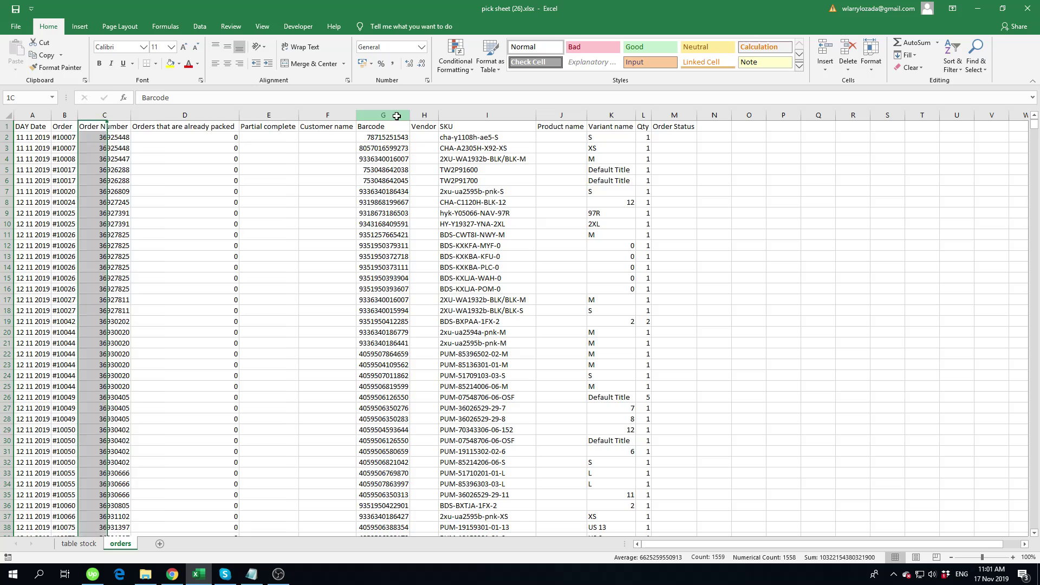
left_click(646, 116)
left_click(674, 115)
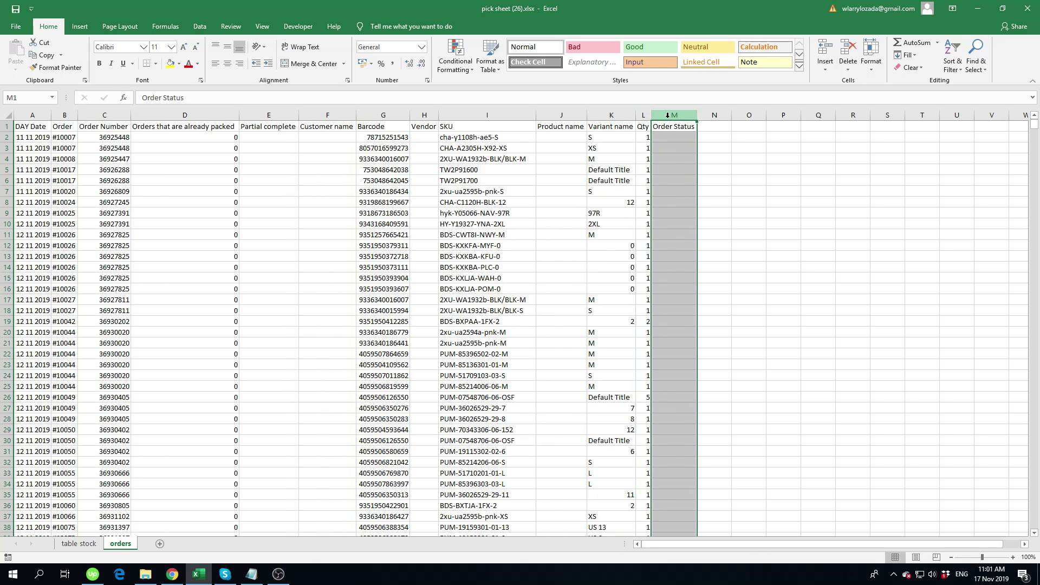
left_click(678, 155)
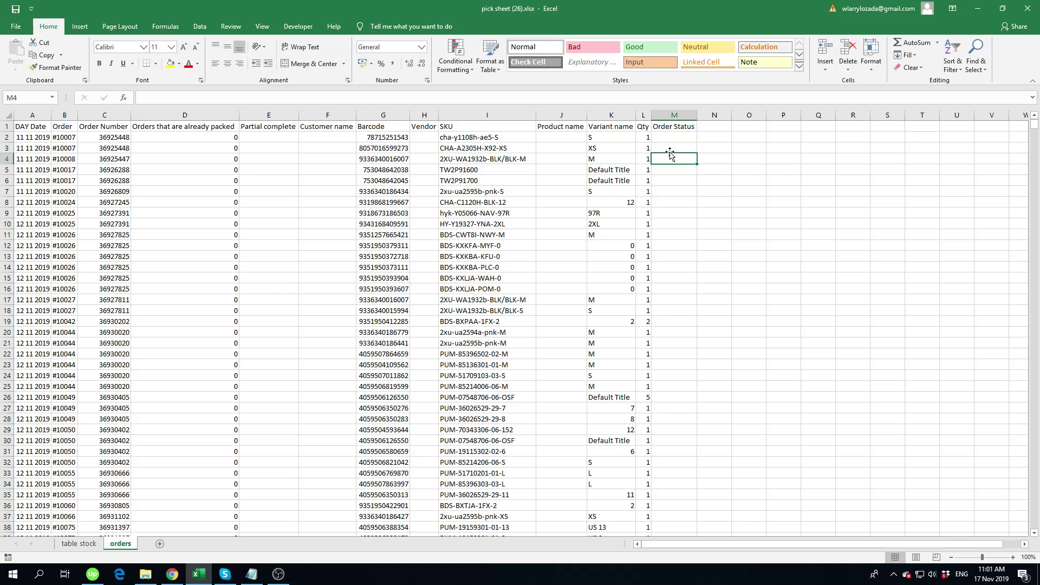
left_click(674, 115)
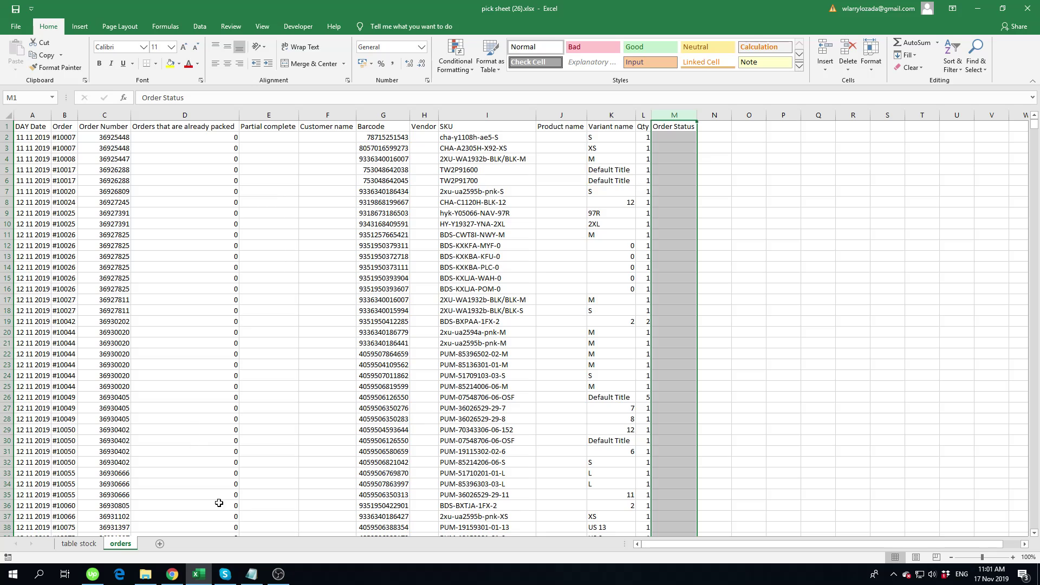
Consult the requirement notes in Notepad and go to the Barcode header at the start of the table stock sheet.
left_click(251, 574)
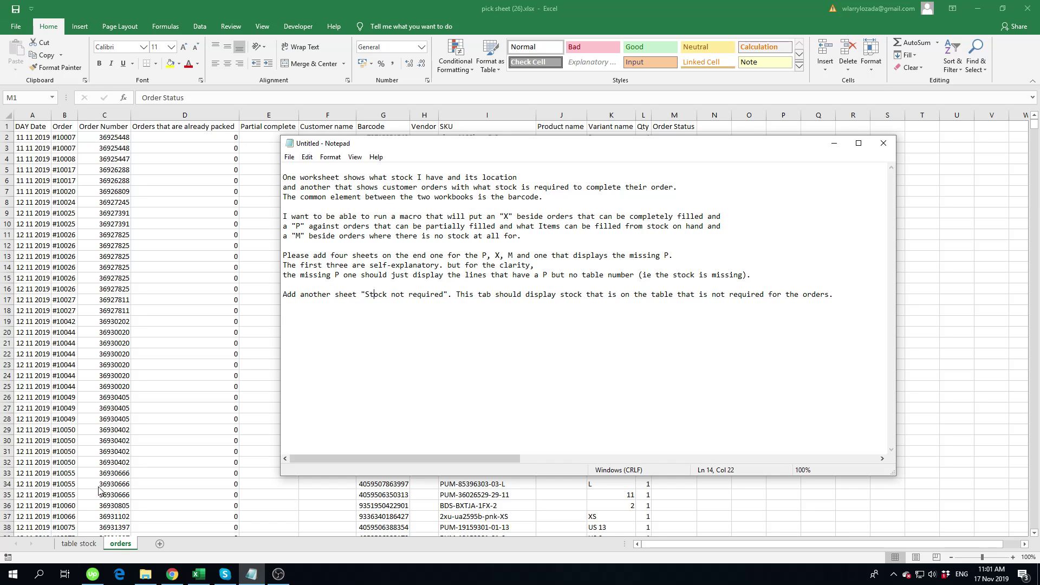
left_click(79, 543)
left_click(79, 543)
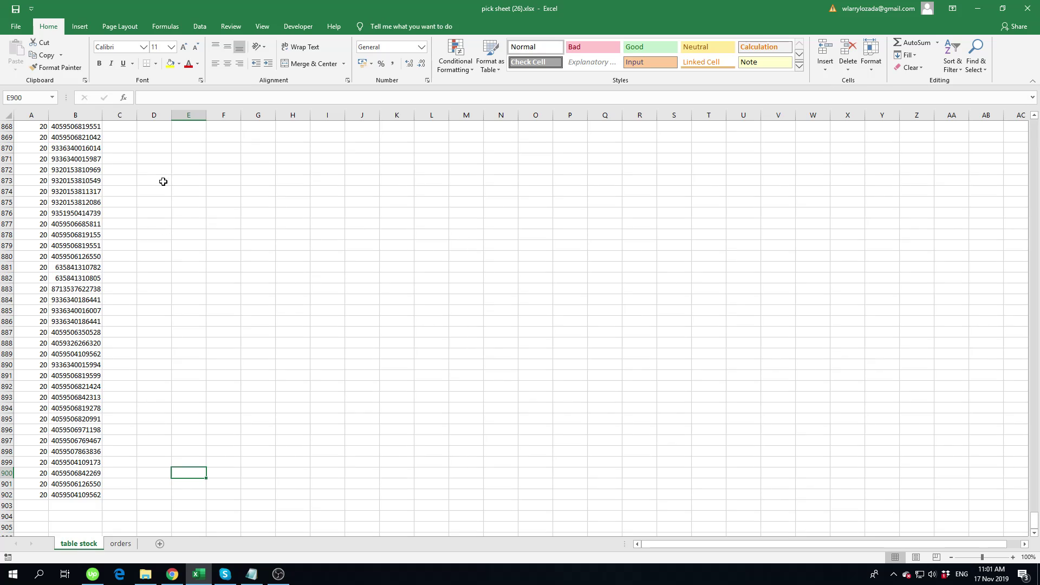
left_click(83, 224)
key("ctrl+Up")
key("ctrl+Up")
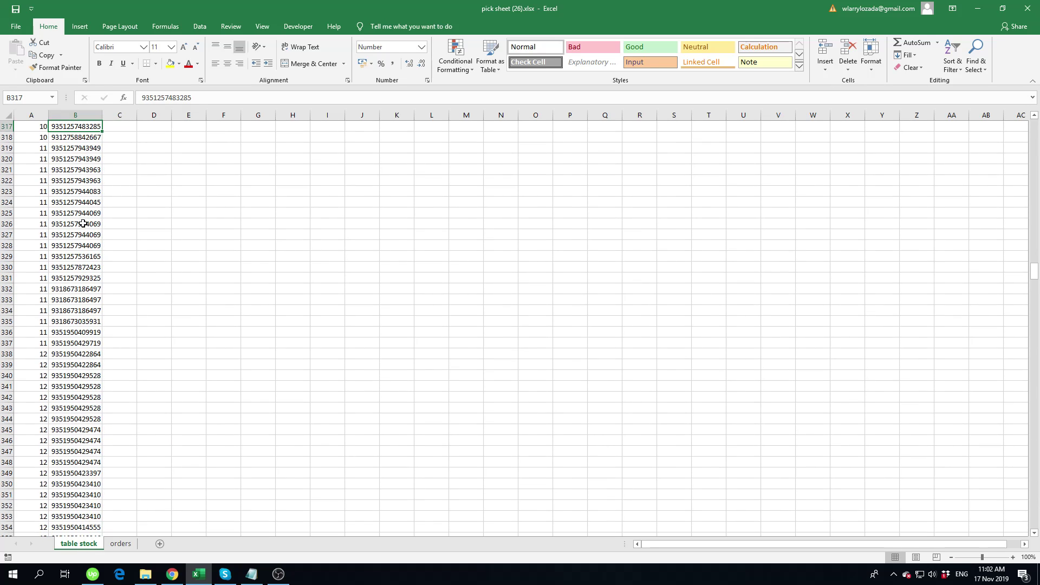
key("ctrl+Up")
key("ctrl+Up")
key("ctrl+Up")
key("ctrl+Up")
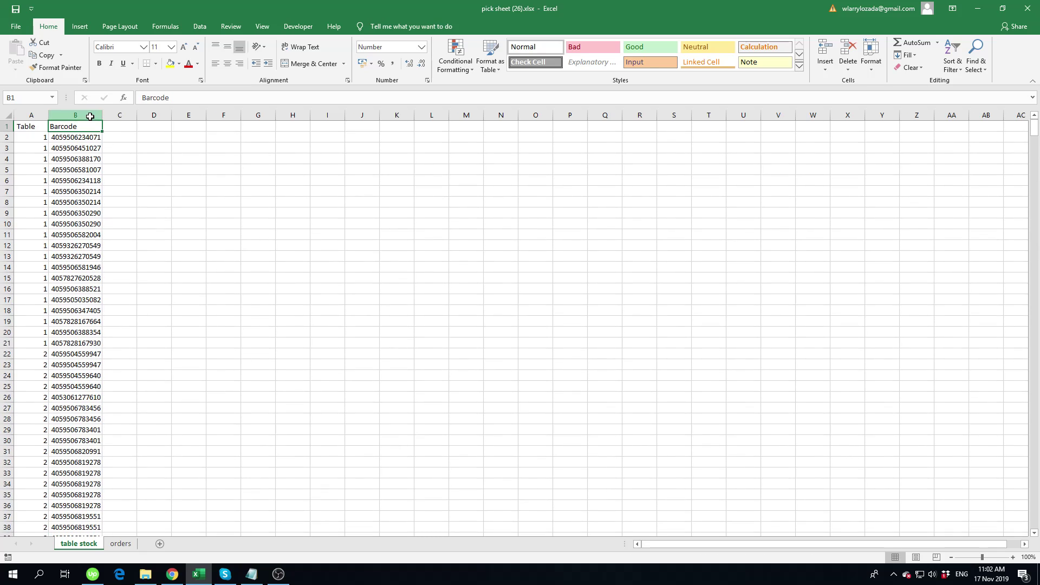
Examine the Barcode column and the first item's barcode and table number on the table stock sheet.
left_click_drag(86, 115, 77, 148)
left_click(76, 137)
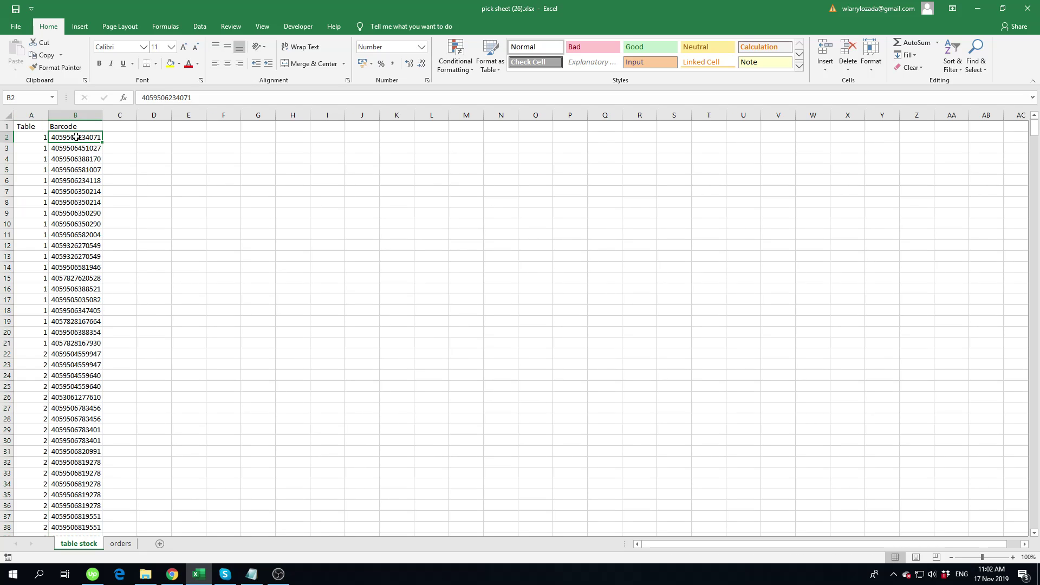
left_click(41, 137)
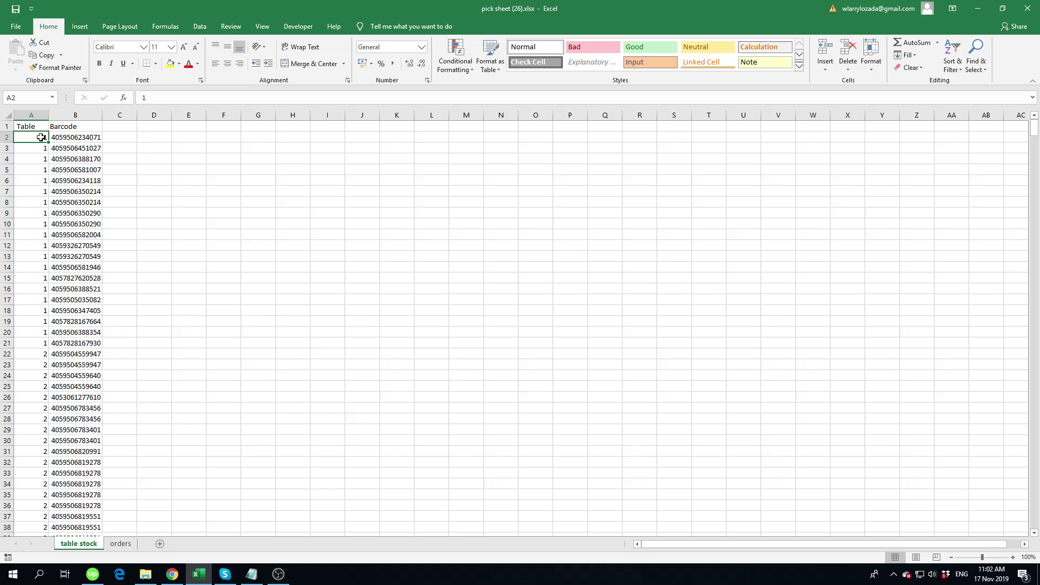
Reread the requirement notes and select the first order's lines, rows 2 and 3, on the orders sheet.
left_click(252, 573)
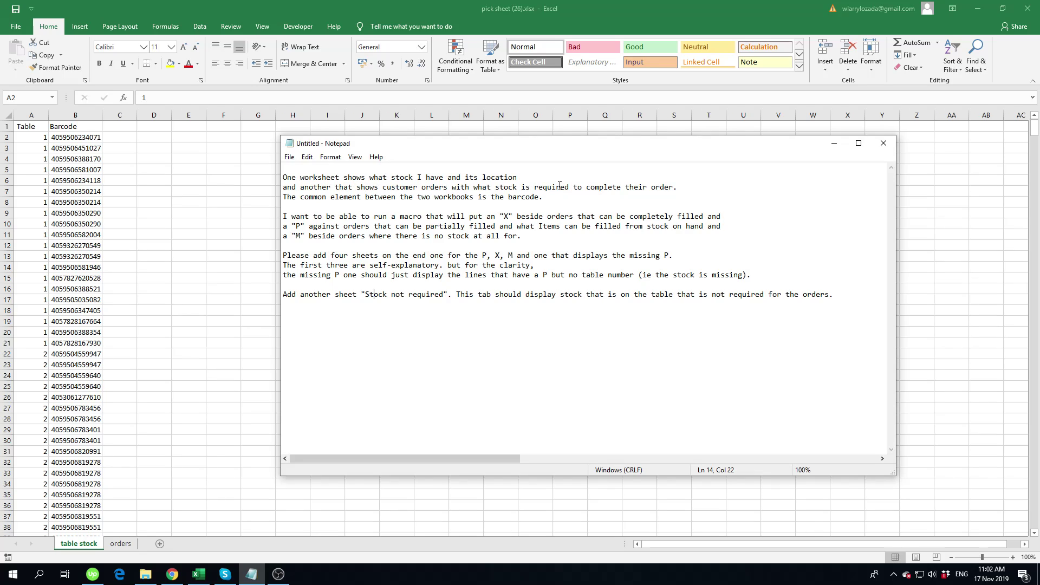
left_click(120, 544)
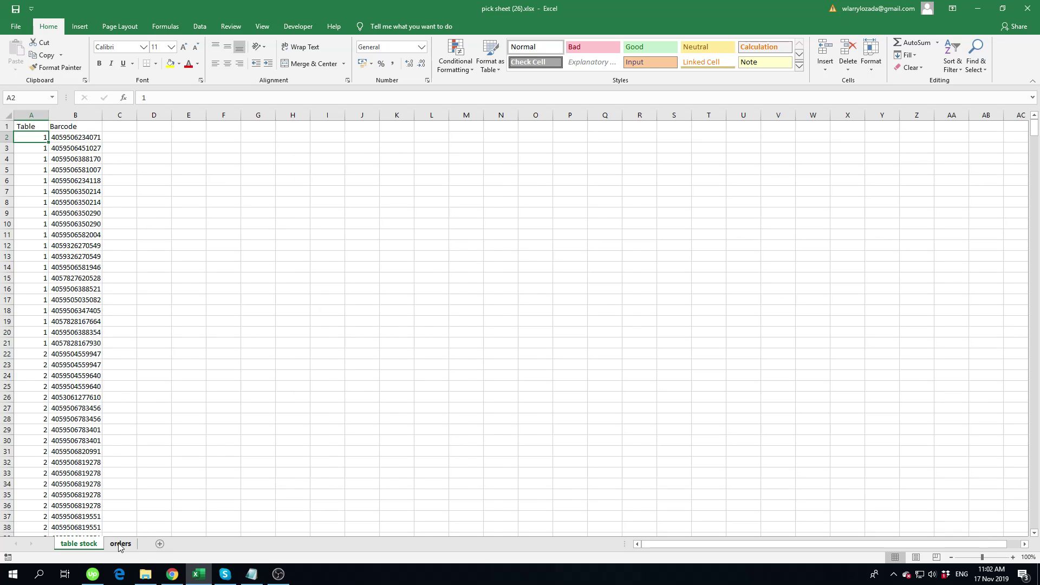
left_click(120, 544)
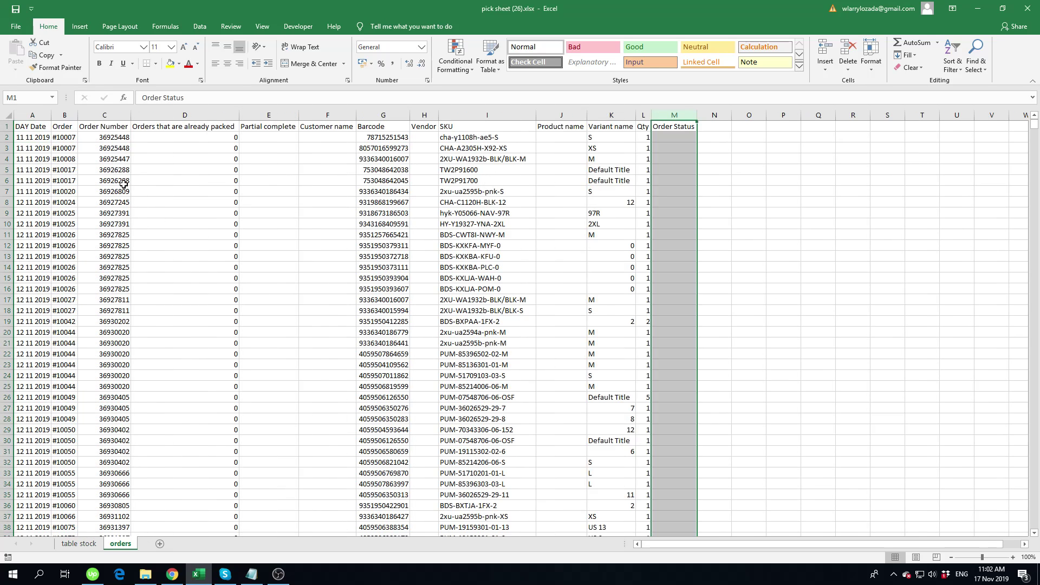
left_click_drag(5, 138, 6, 148)
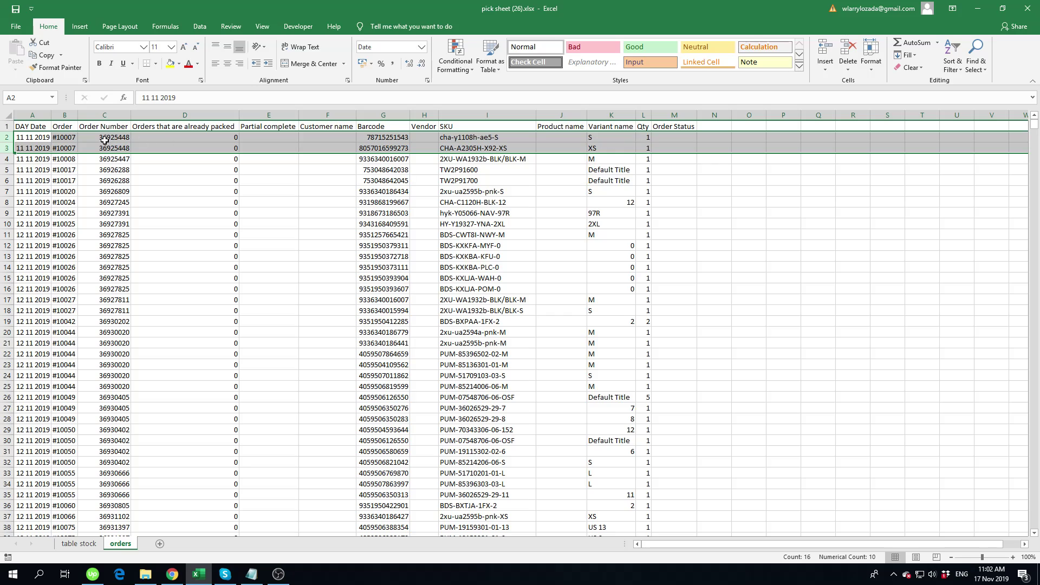
Check the X, P and M status rules in the notes against rows 2 and 3 of the orders sheet.
left_click(252, 574)
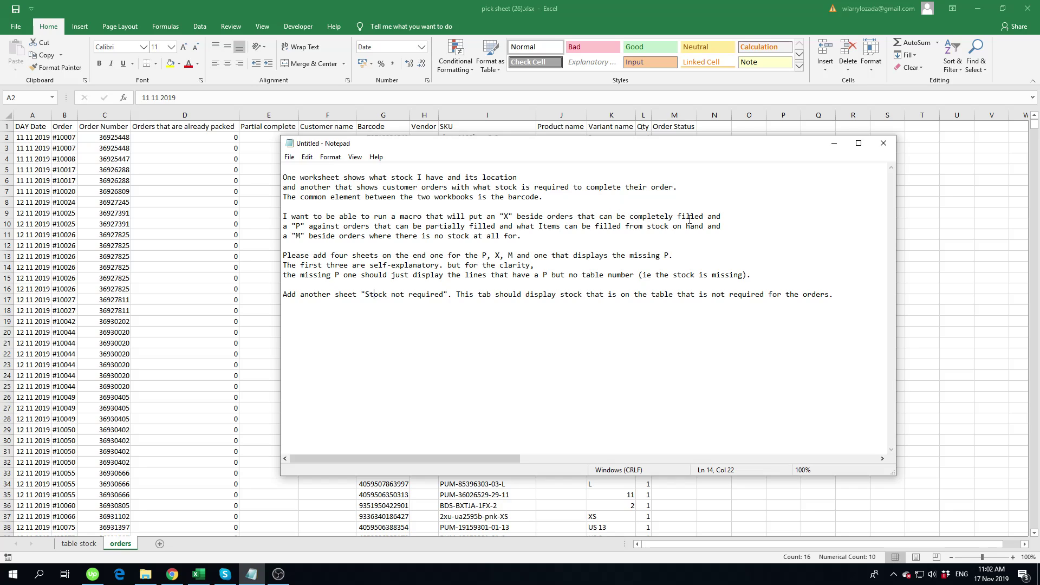
left_click(88, 544)
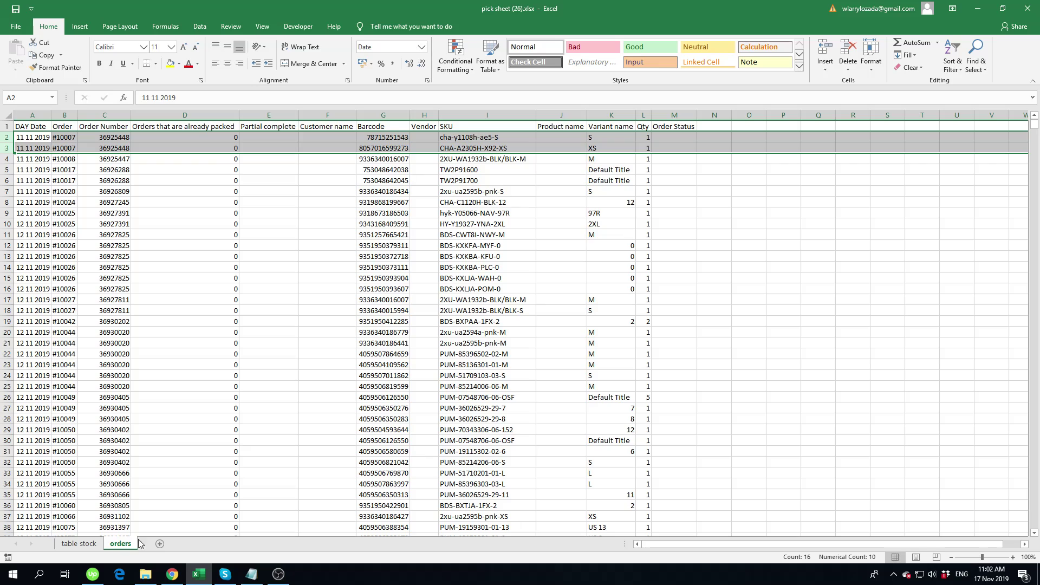
left_click(623, 140)
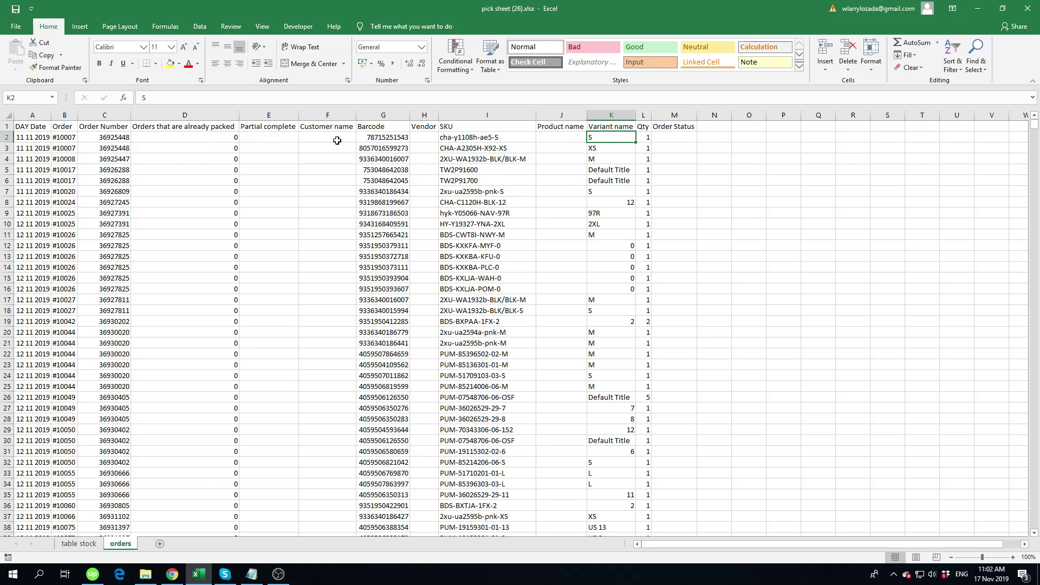
left_click_drag(7, 137, 7, 145)
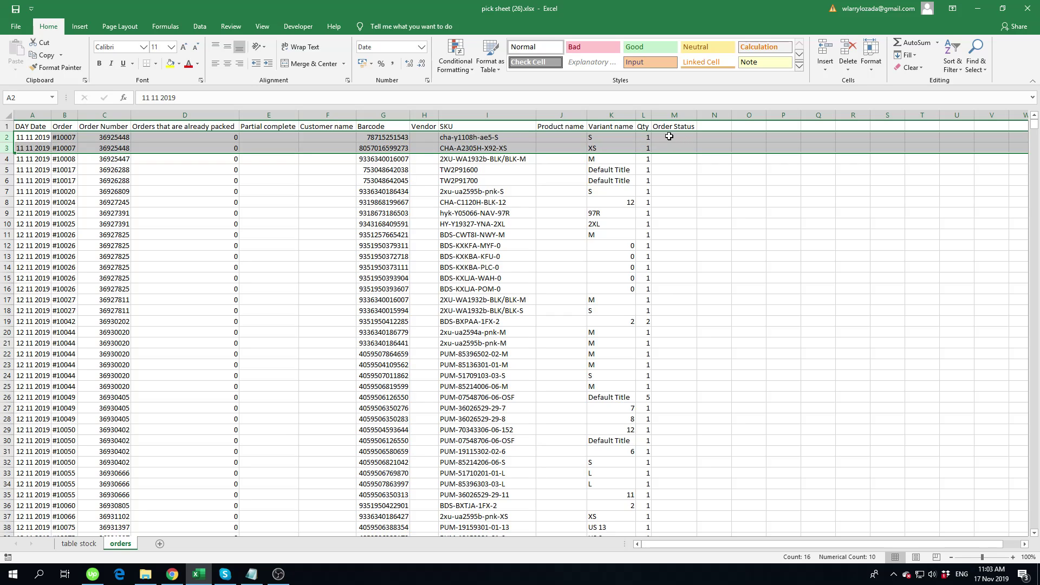
Read the notes on the additional sheets, then compare the table stock sheet with the Barcode column on the orders sheet.
left_click(251, 573)
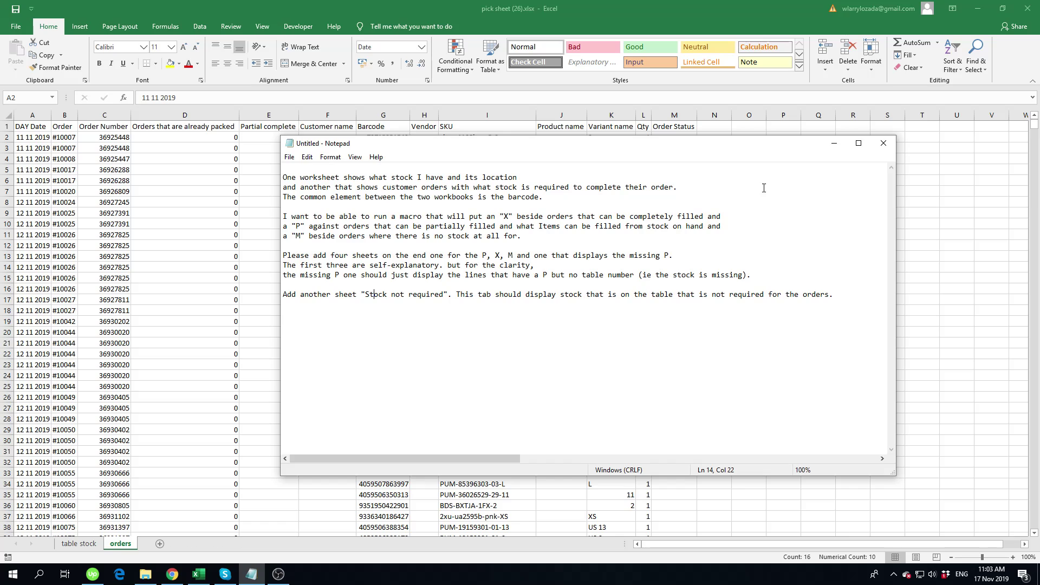
left_click(834, 144)
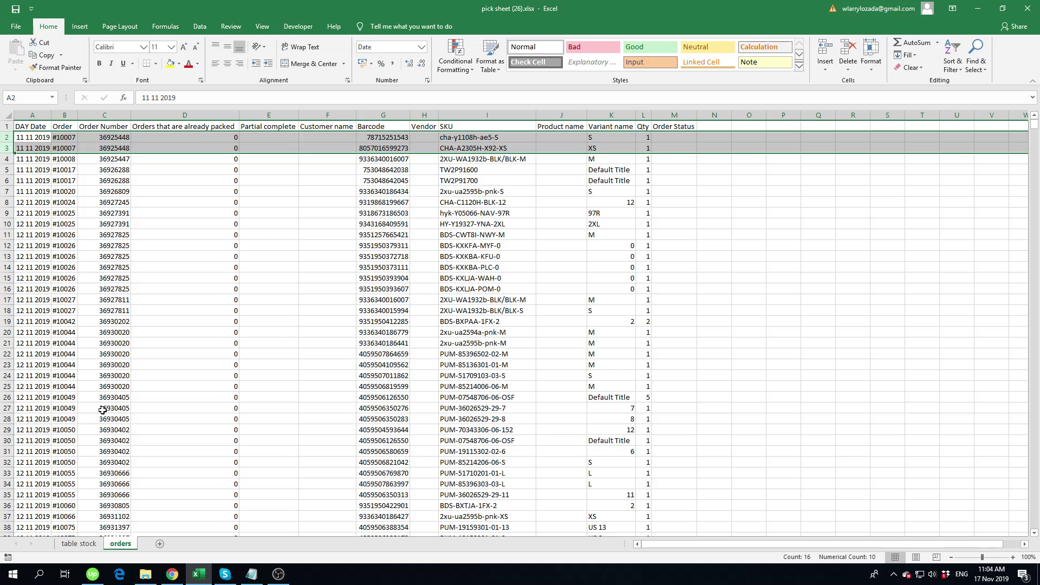
left_click(84, 543)
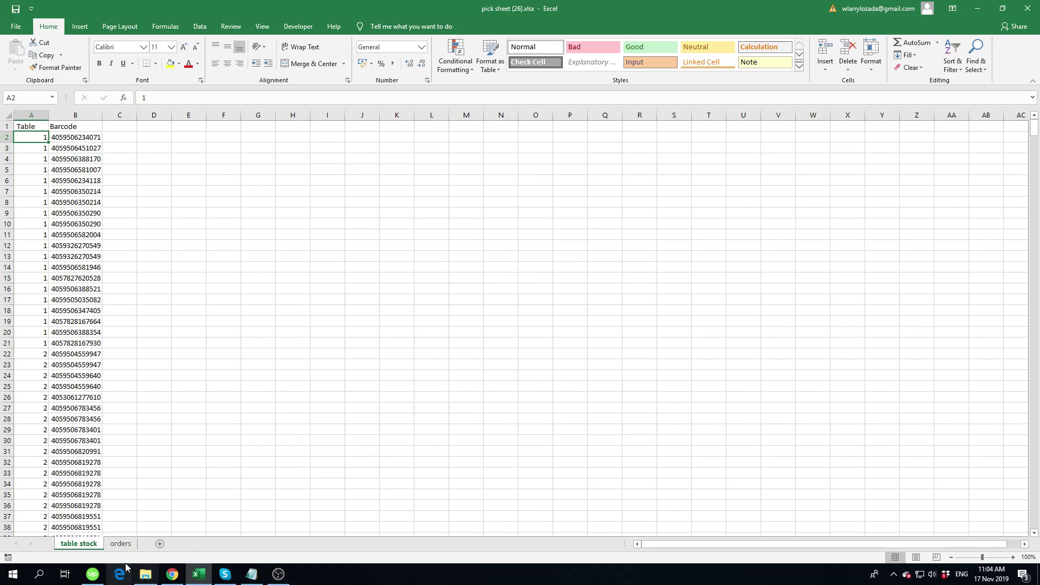
left_click(119, 543)
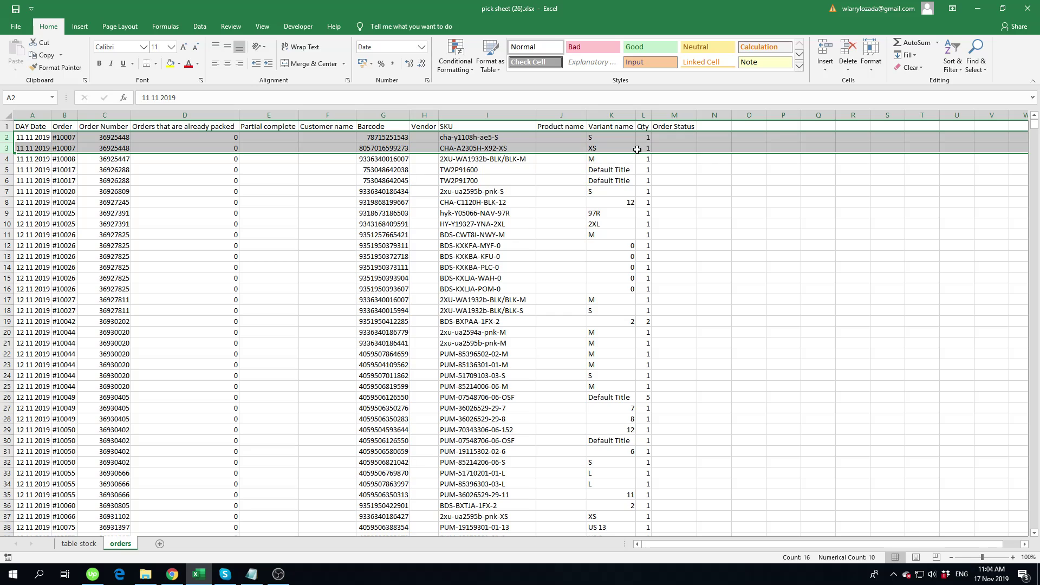
left_click(388, 235)
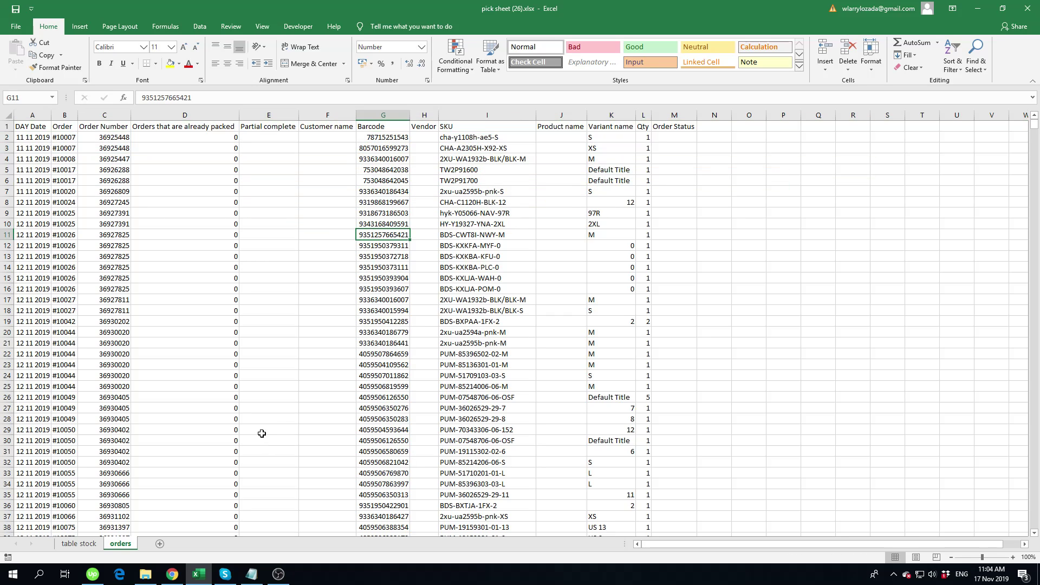
Read the "Stock not required" requirement in the notes and compare the table stock and orders sheets against it.
left_click(256, 576)
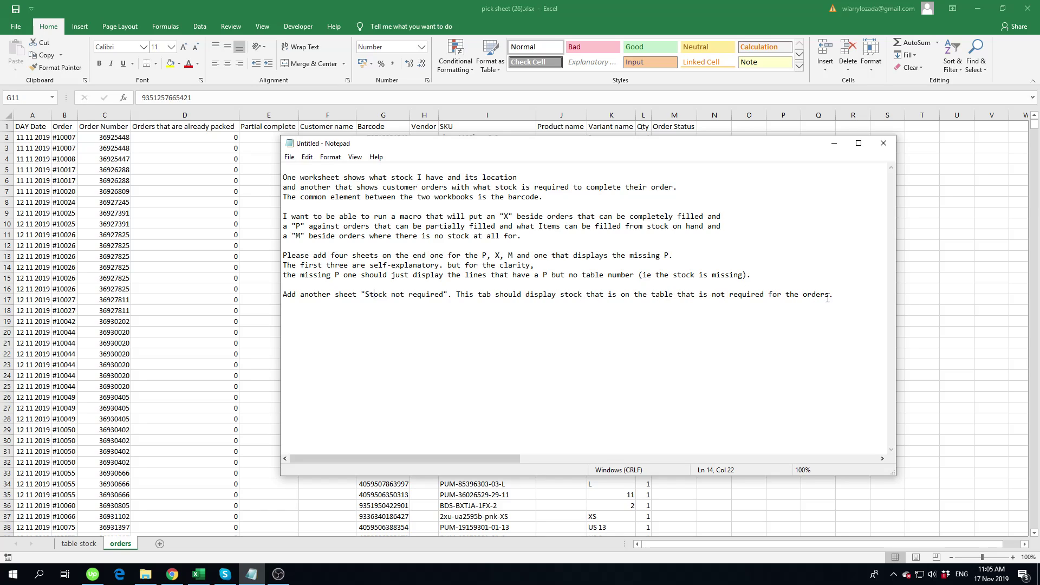
left_click(79, 544)
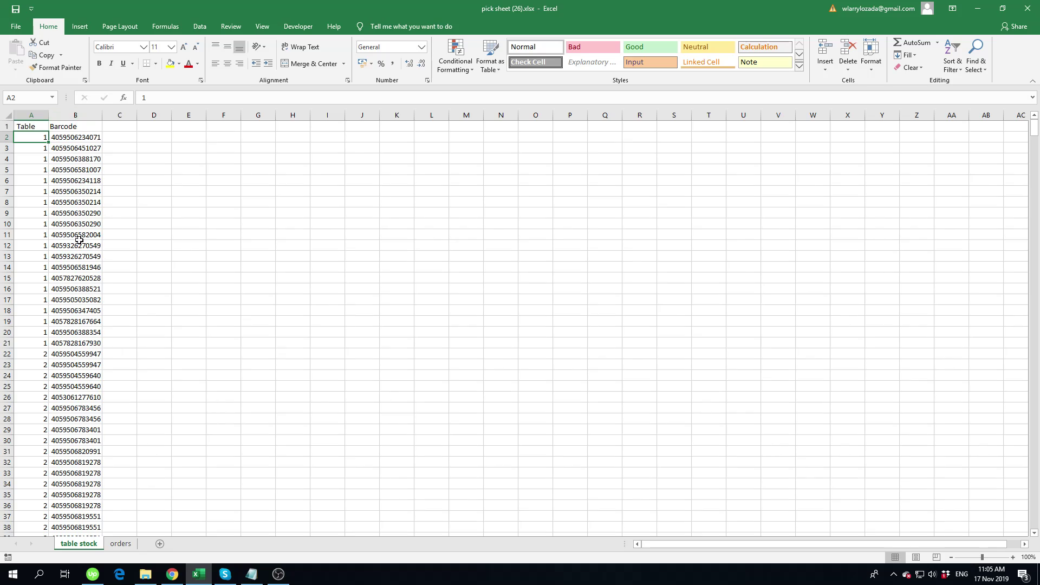
left_click(124, 544)
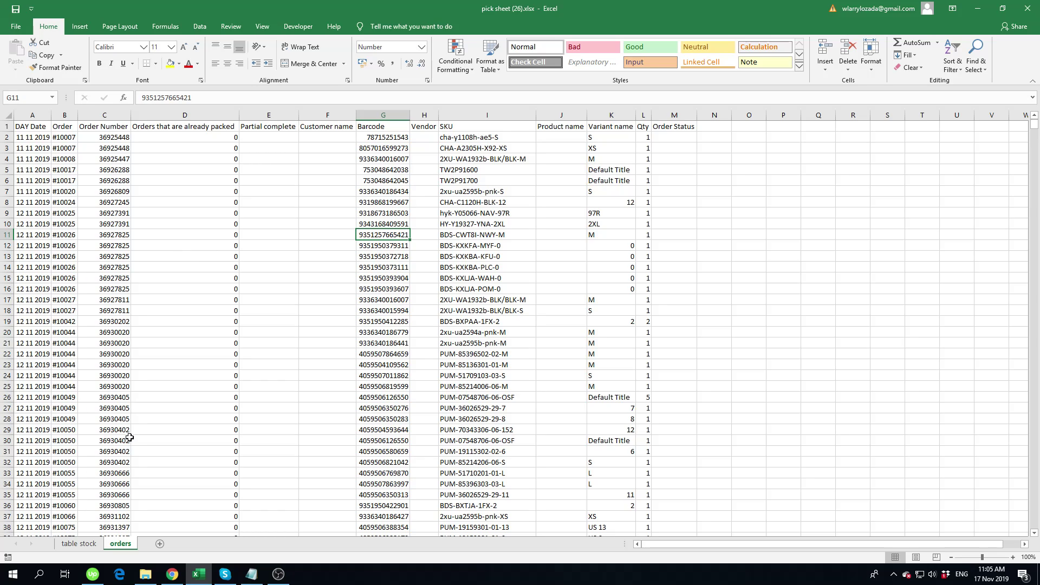
left_click(79, 543)
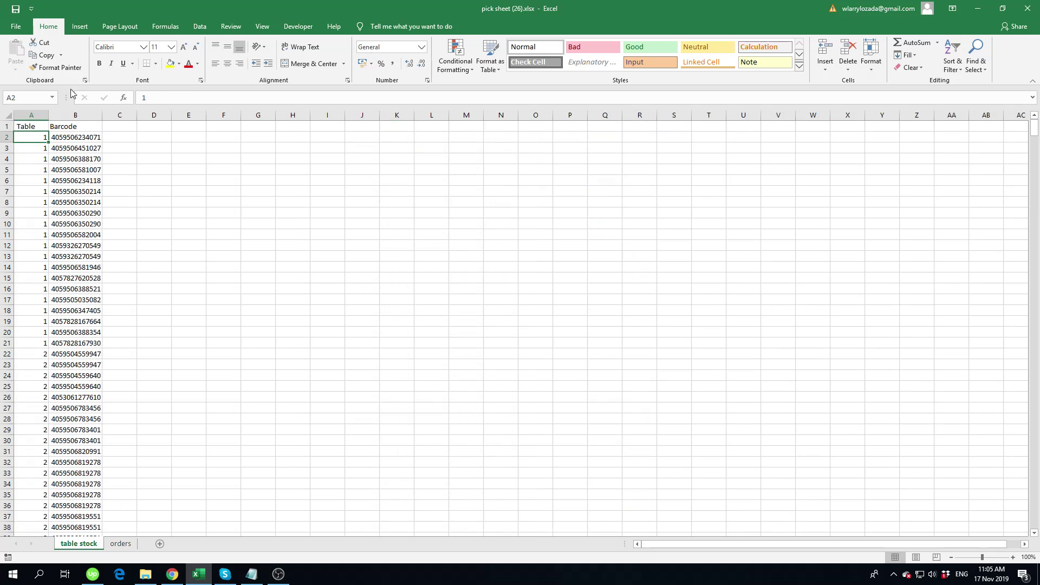
left_click(261, 374)
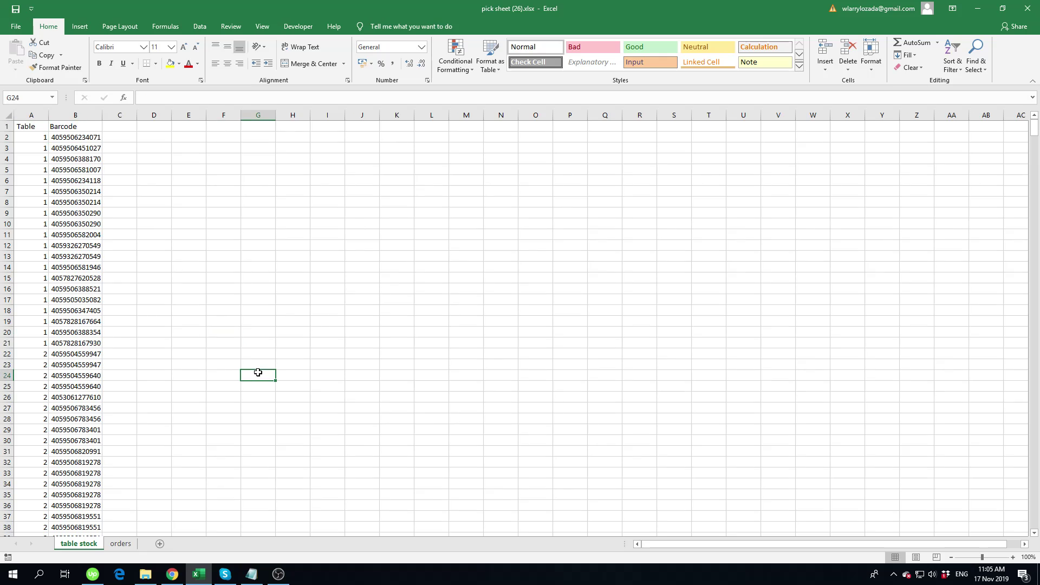
Open the Order Status Updating Macro v5.xlsm workbook from the Videos folder.
left_click(142, 574)
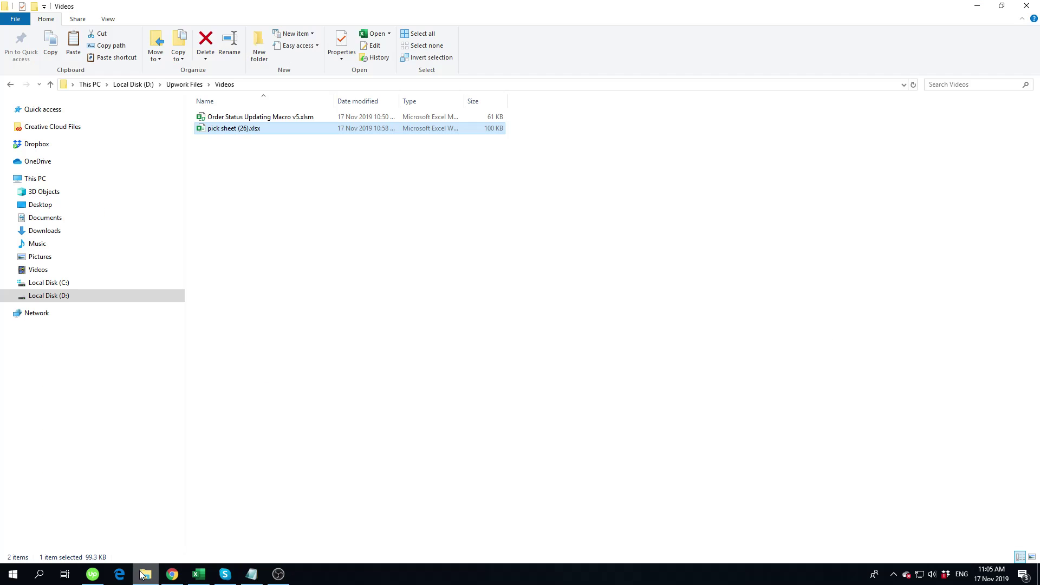
double_click(293, 115)
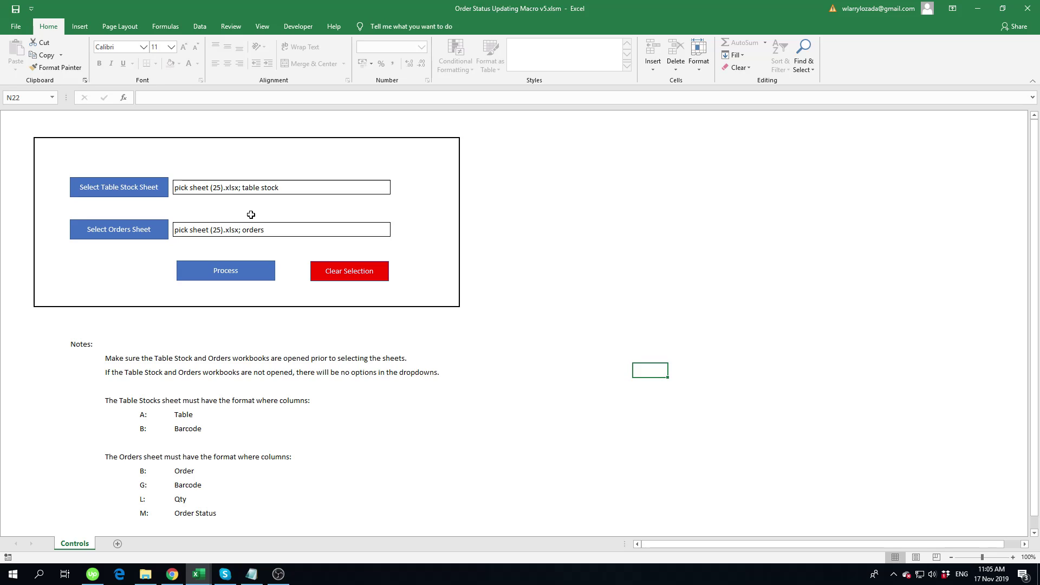
Look over the table stock and orders sheets of pick sheet (26).xlsx, and return to the macro workbook.
left_click(196, 575)
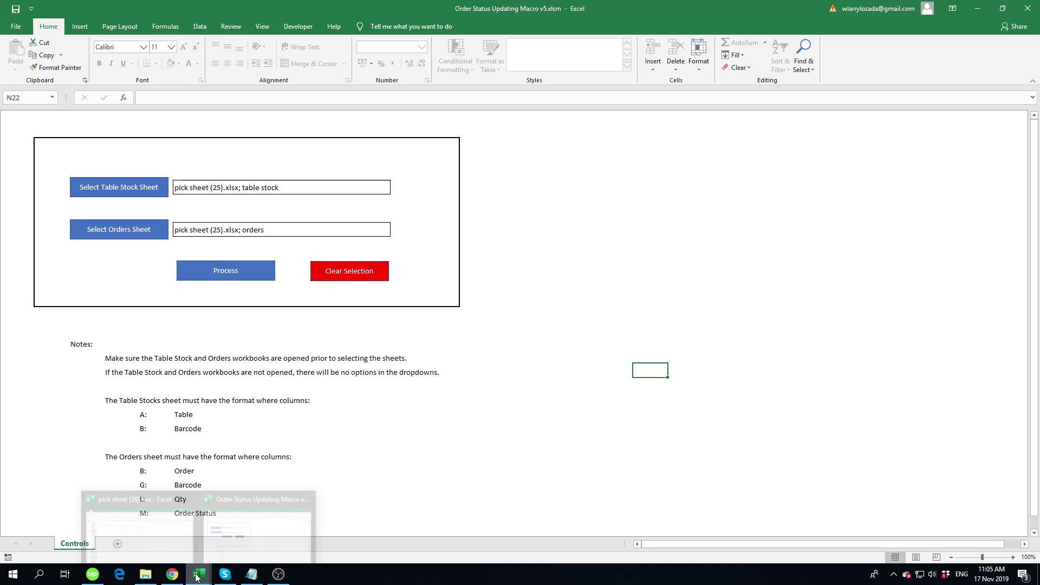
left_click(154, 522)
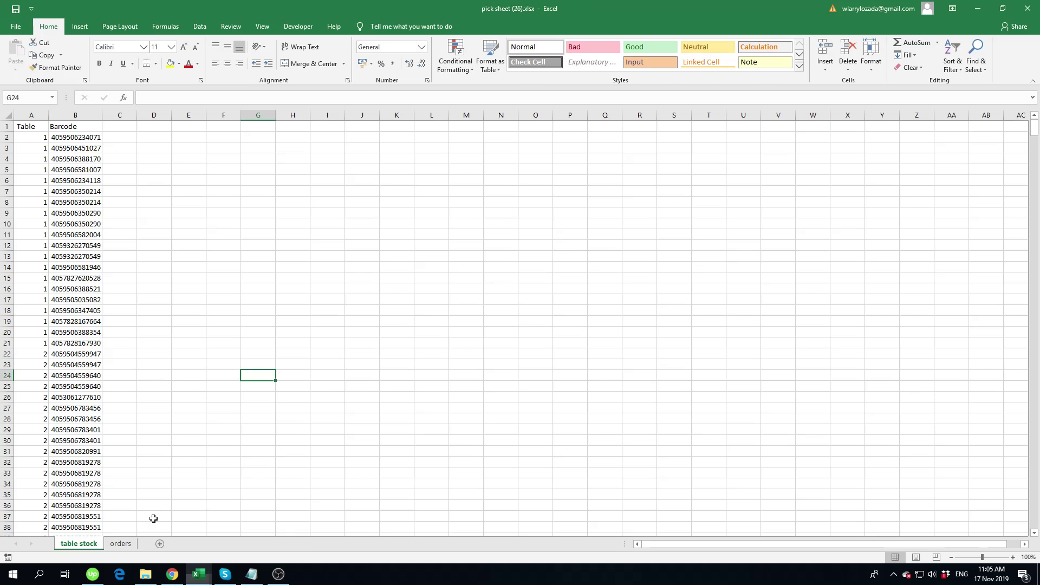
left_click(115, 544)
left_click(79, 543)
left_click(120, 543)
left_click(198, 574)
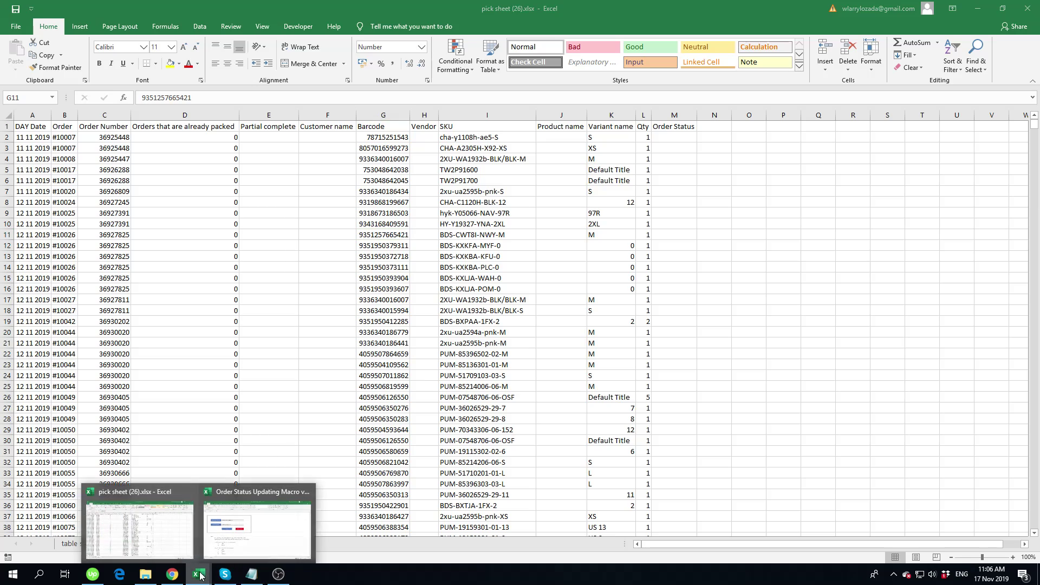
left_click(219, 538)
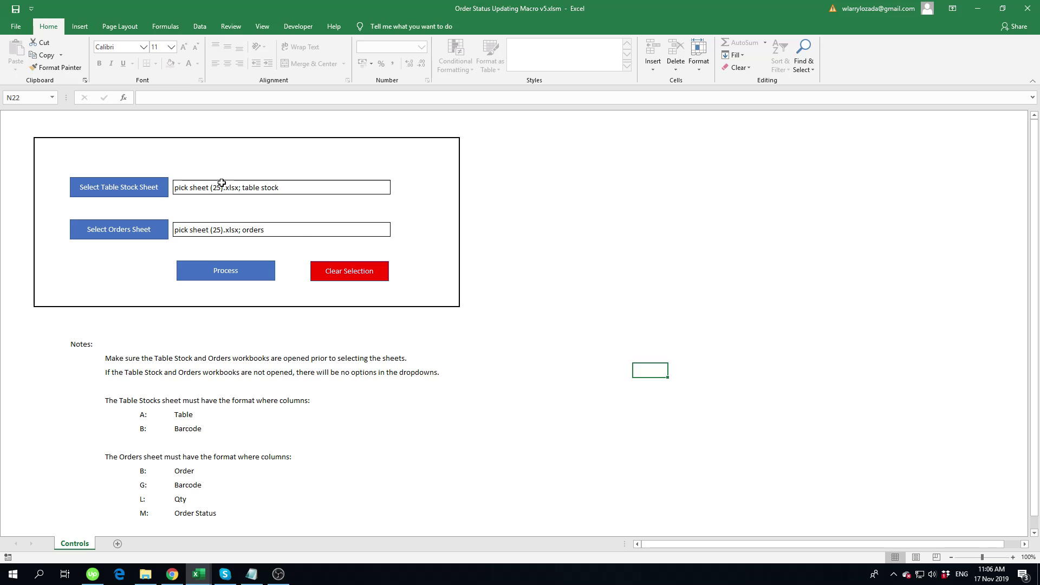
Clear the macro's table stock and orders sheet selections, and close the pick sheet (26).xlsx workbook.
left_click(350, 275)
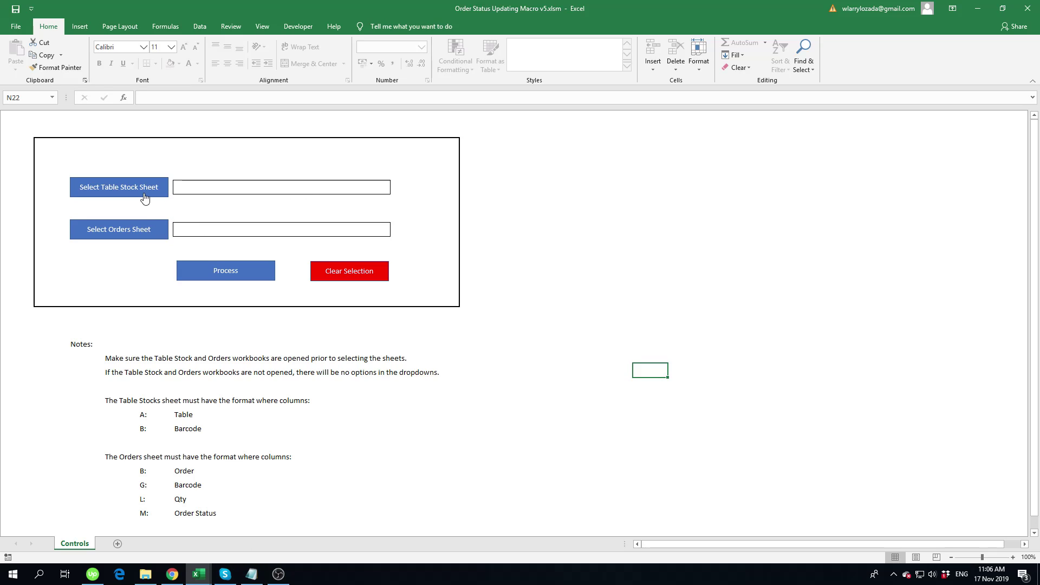
left_click(198, 573)
left_click(155, 533)
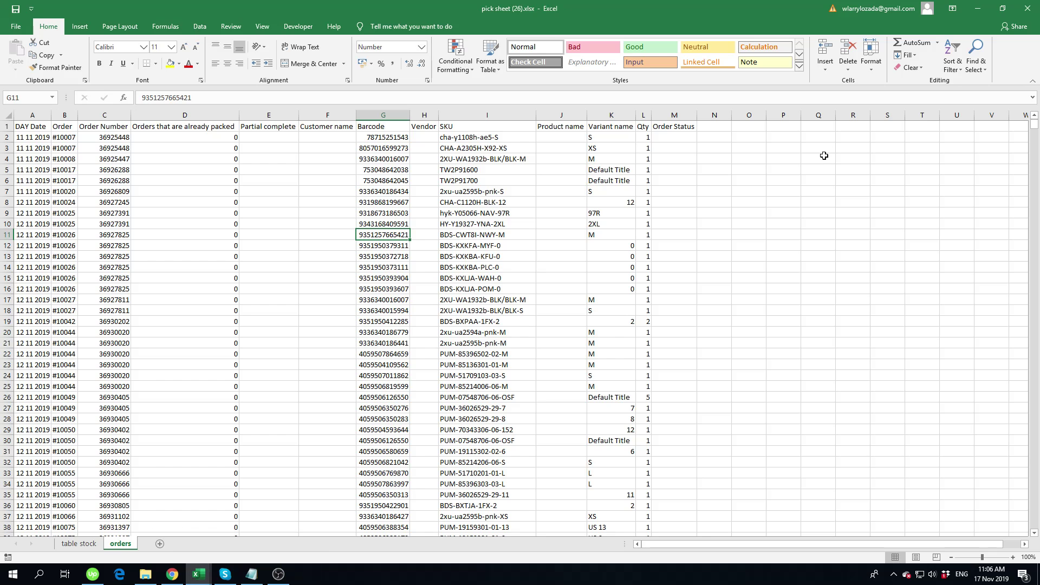
left_click(1025, 8)
left_click(581, 285)
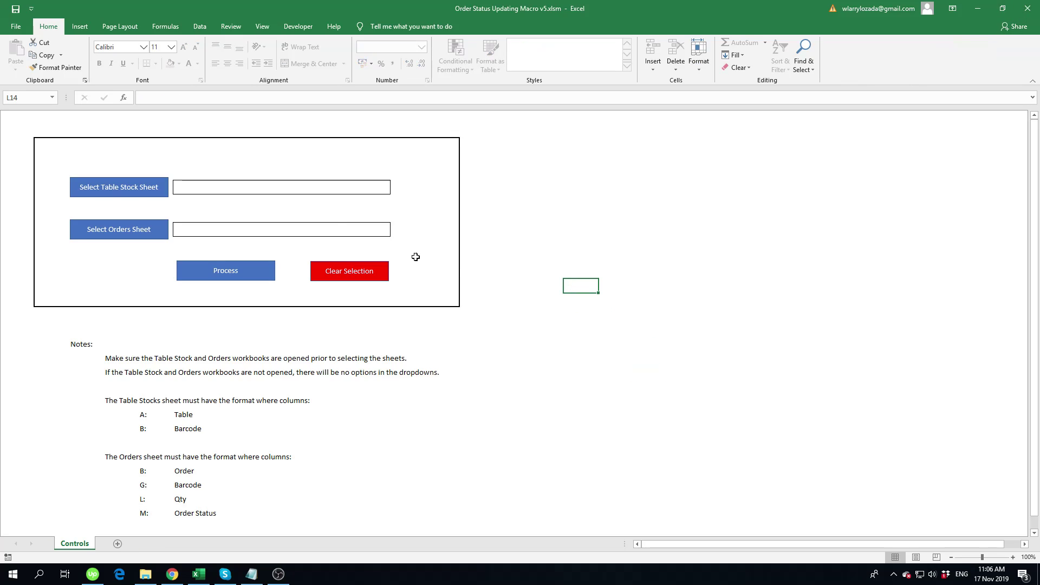
Check which worksheets the table stock selection offers while the pick sheet workbook is closed, and cancel the selection.
left_click(140, 194)
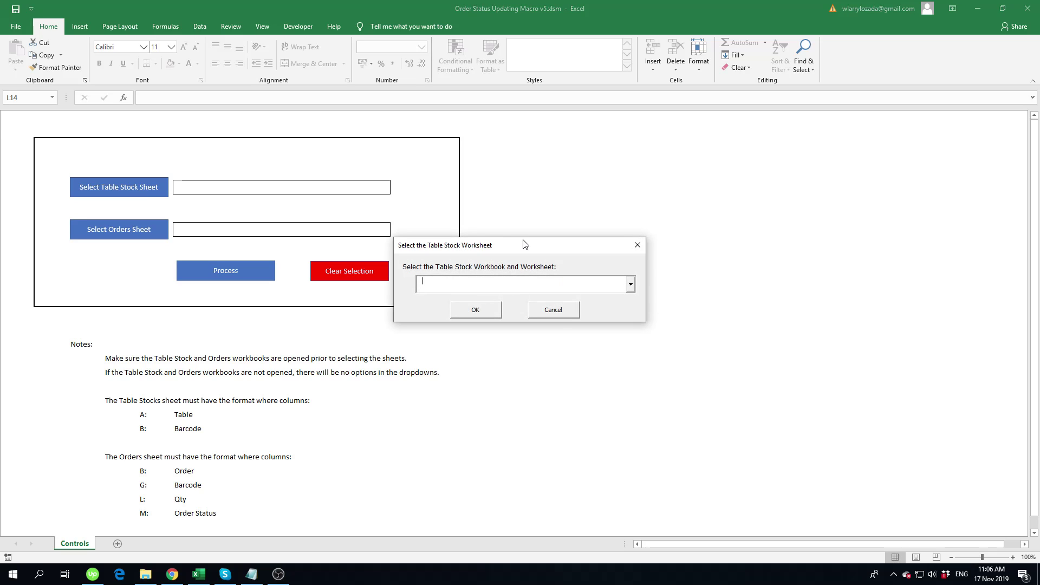
left_click_drag(524, 245, 512, 186)
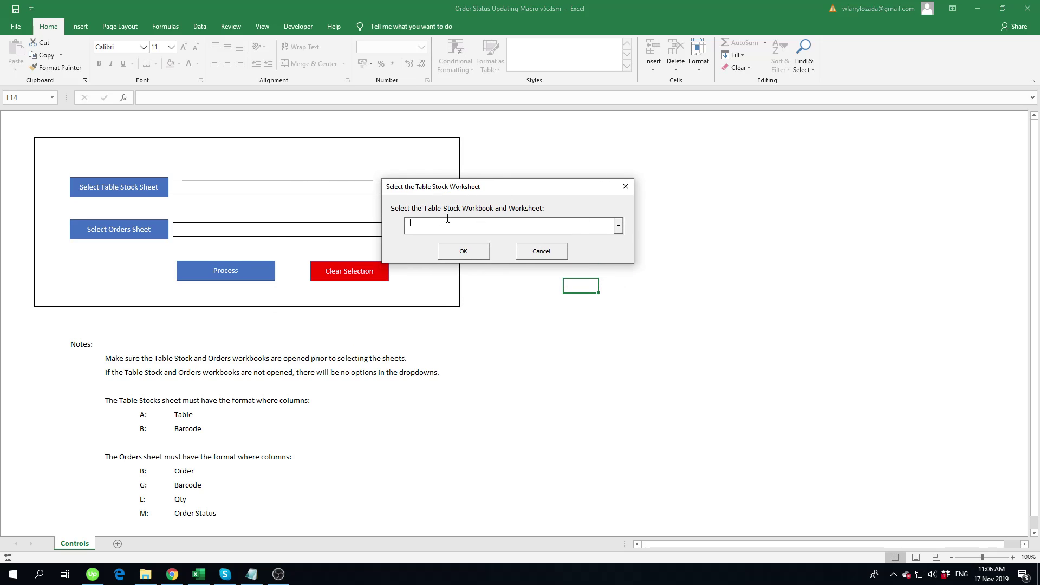
left_click(620, 227)
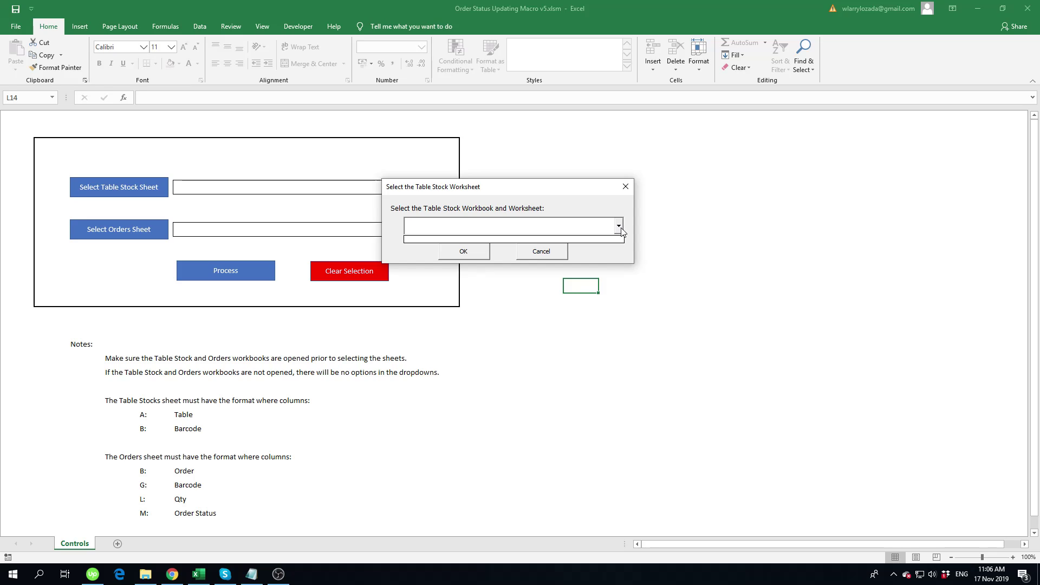
left_click(548, 256)
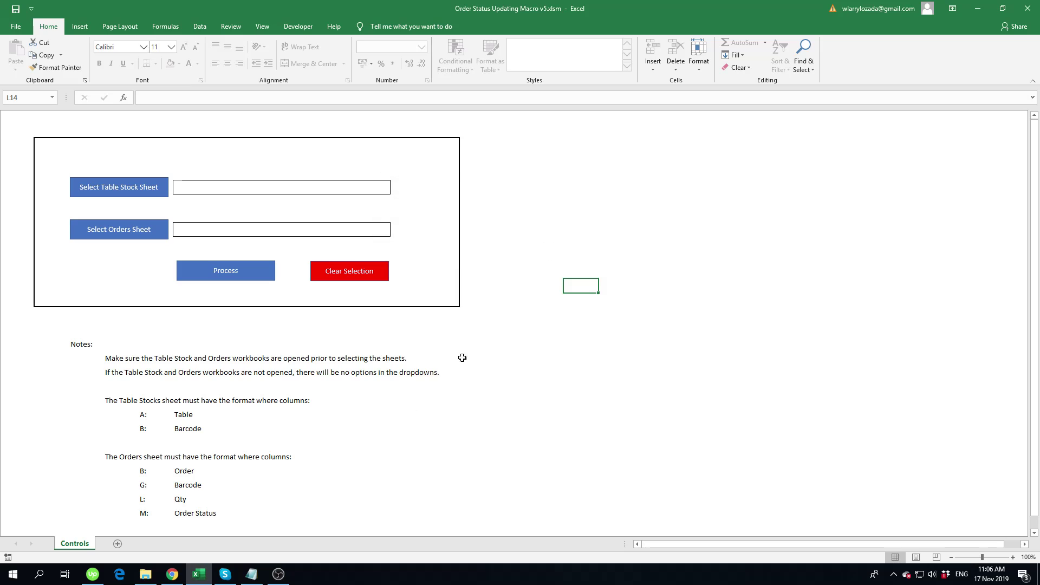
Reopen pick sheet (26).xlsx from the Videos folder and return to the macro workbook.
left_click(145, 573)
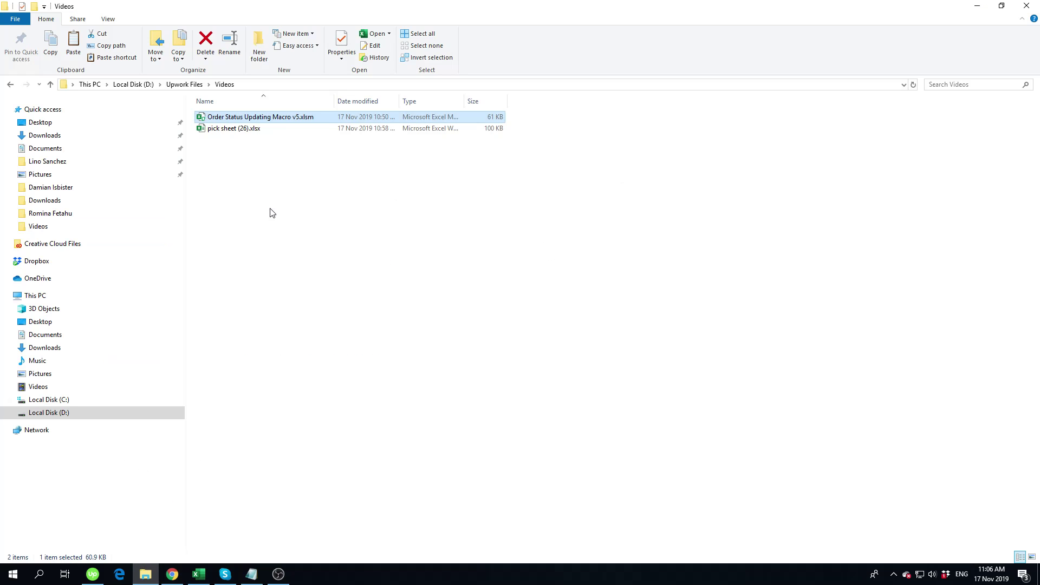
left_click(241, 132)
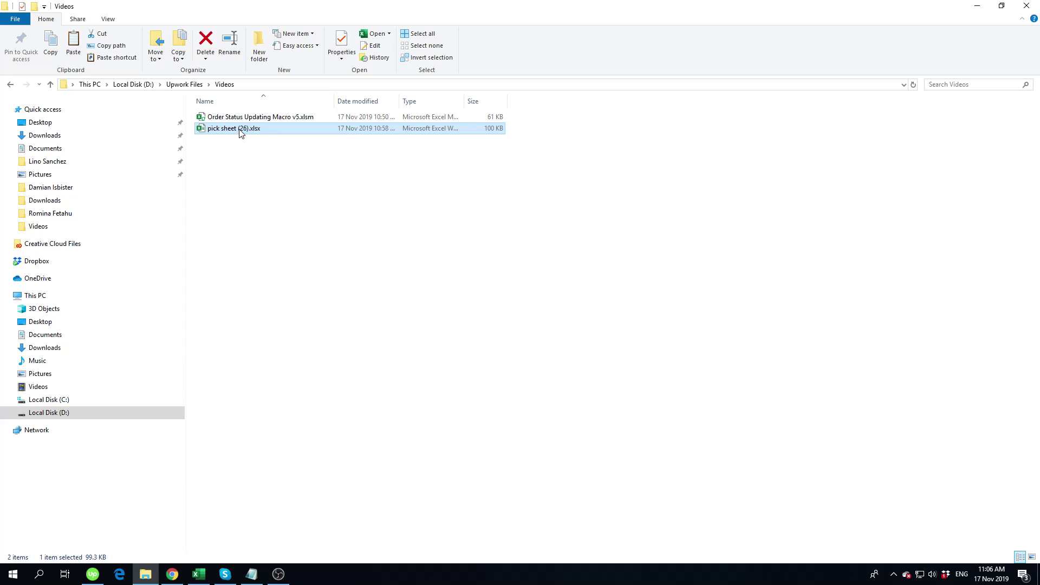
double_click(241, 132)
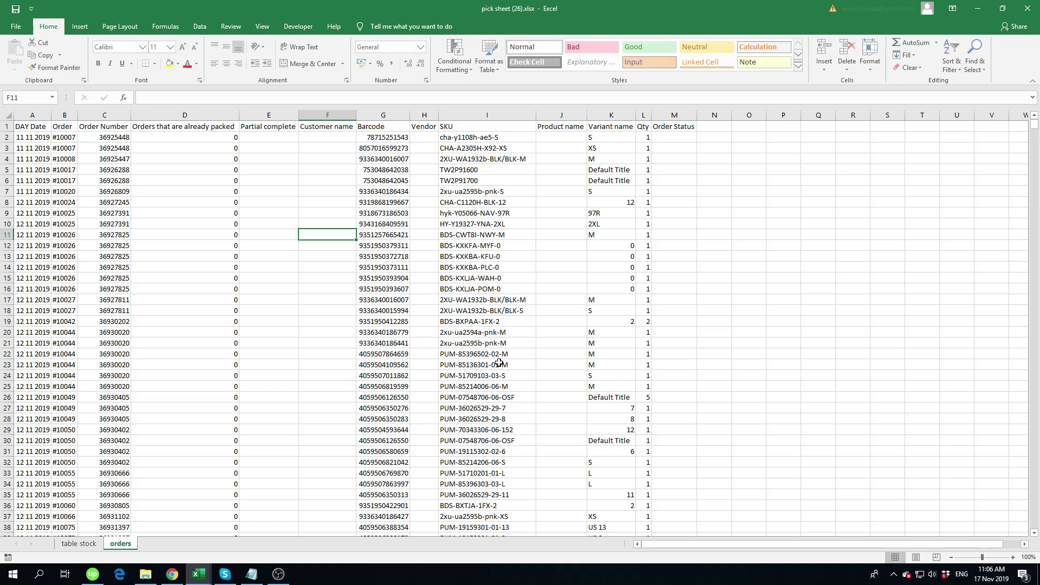
mouse_move(201, 571)
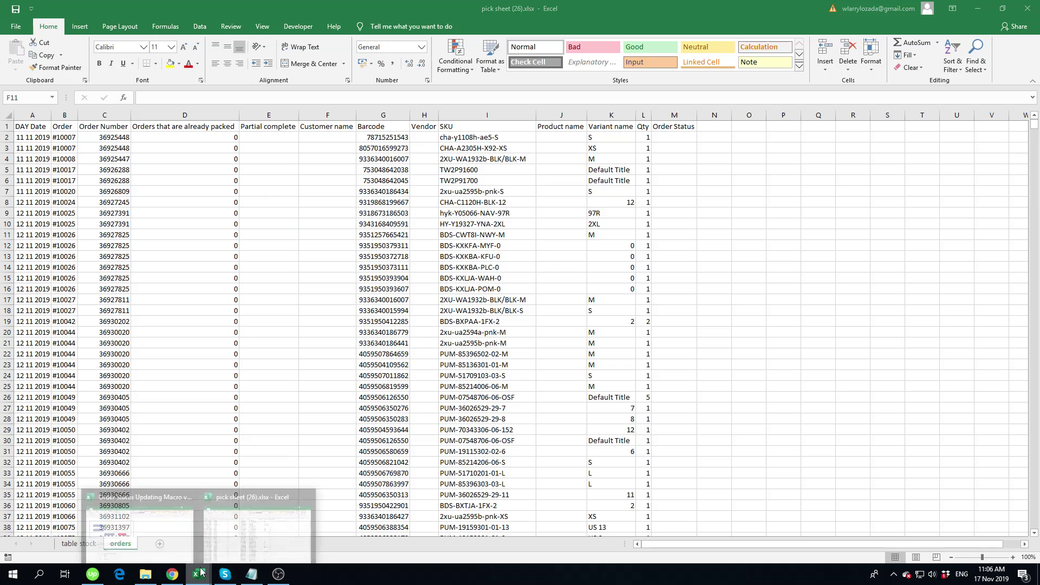
left_click(138, 525)
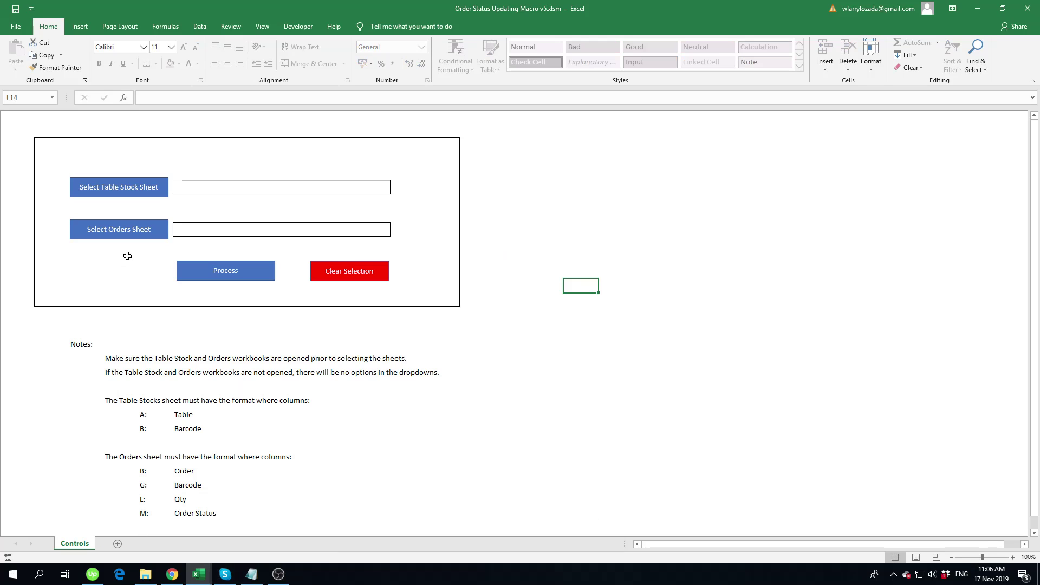
Choose "pick sheet (26).xlsx; table stock" as the macro's table stock sheet.
left_click(148, 191)
left_click(629, 286)
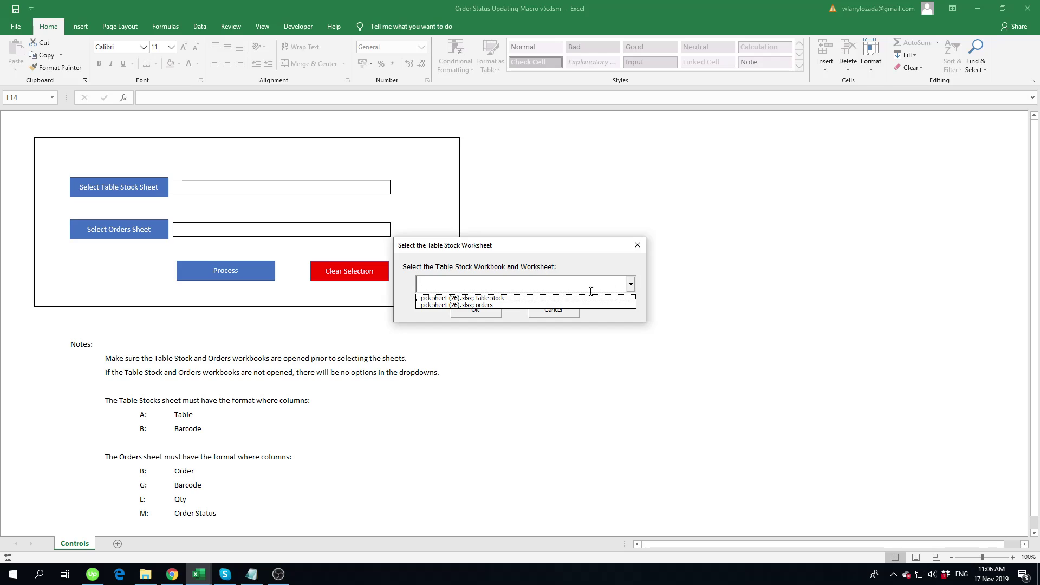
left_click(545, 298)
left_click(481, 312)
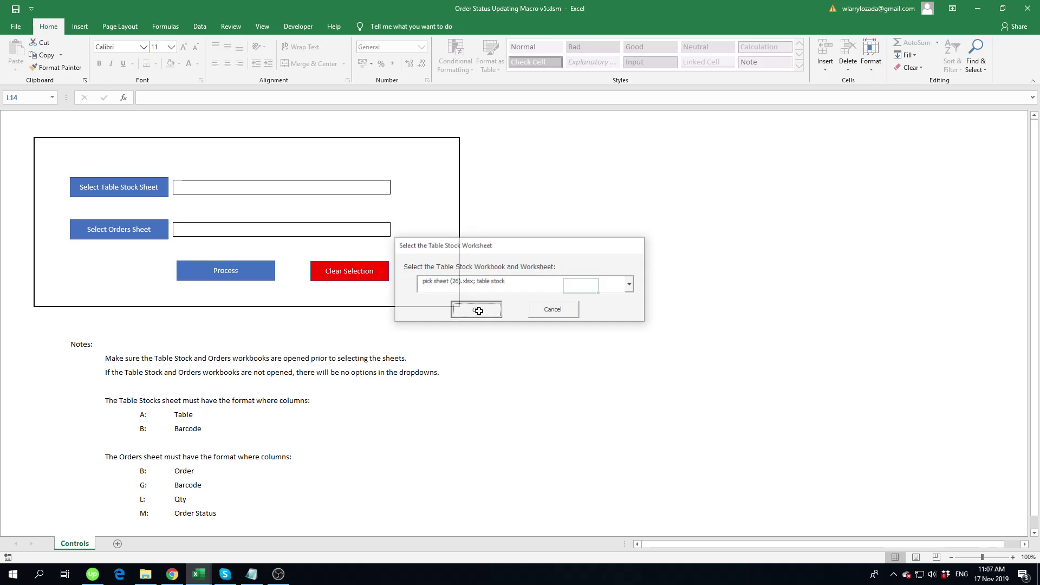
Choose "pick sheet (26).xlsx; orders" as the macro's orders sheet.
left_click(149, 238)
left_click(631, 284)
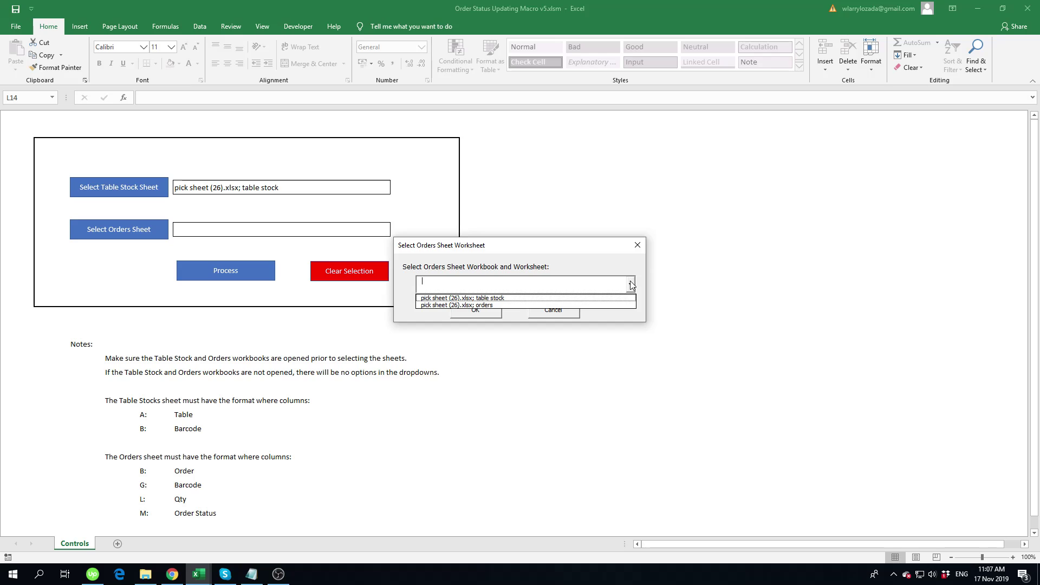
left_click(538, 306)
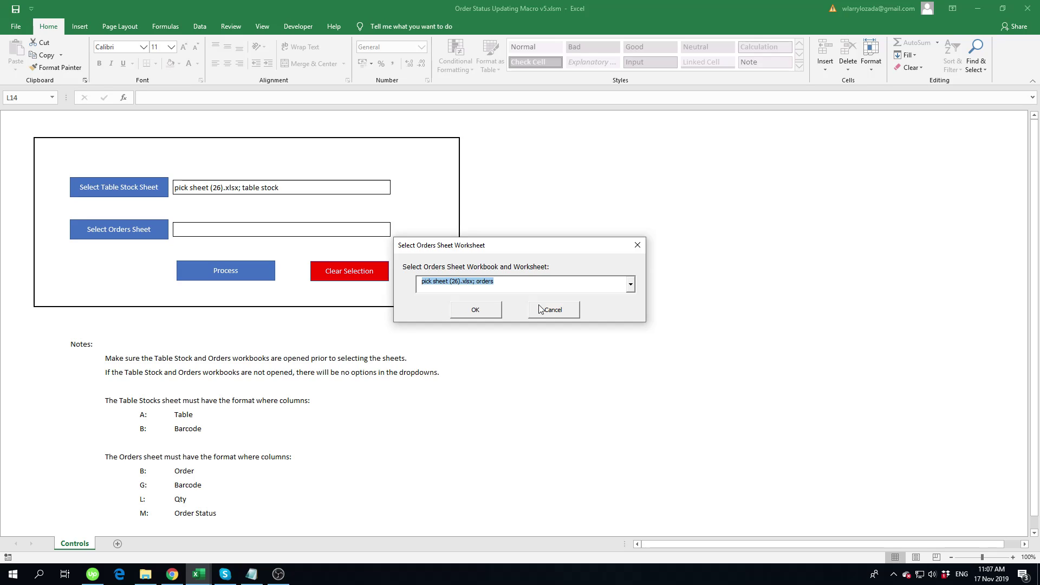
left_click(481, 310)
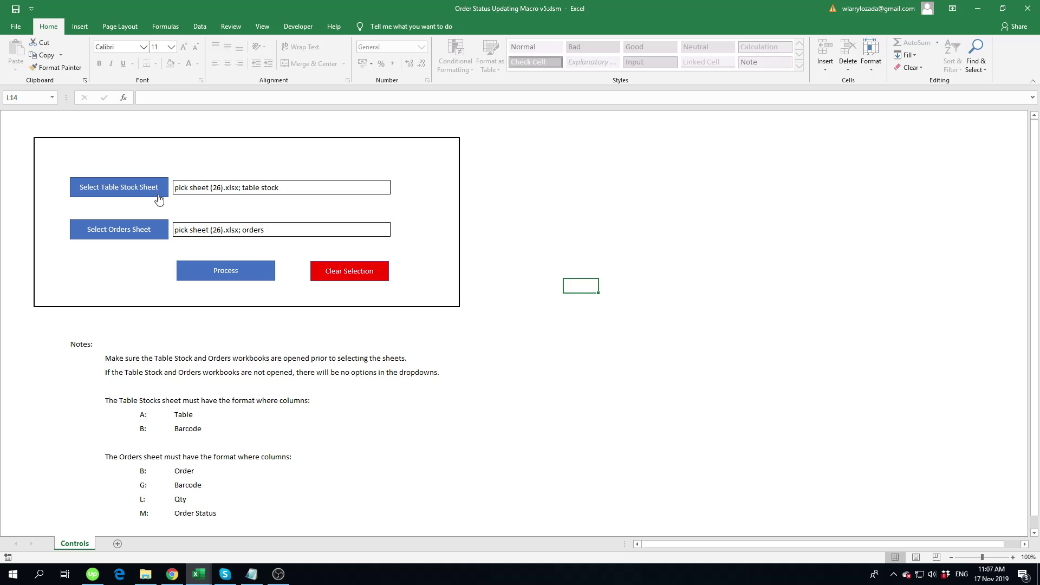
Try to process with "pick sheet (26).xlsx; table stock" chosen as the orders sheet.
left_click(157, 233)
left_click(631, 286)
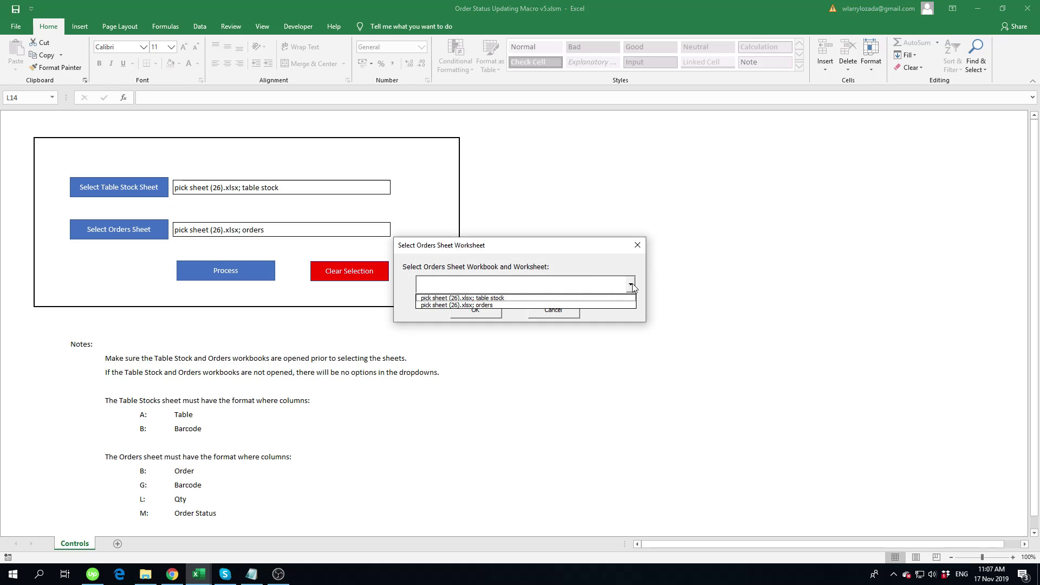
left_click(534, 298)
left_click(475, 309)
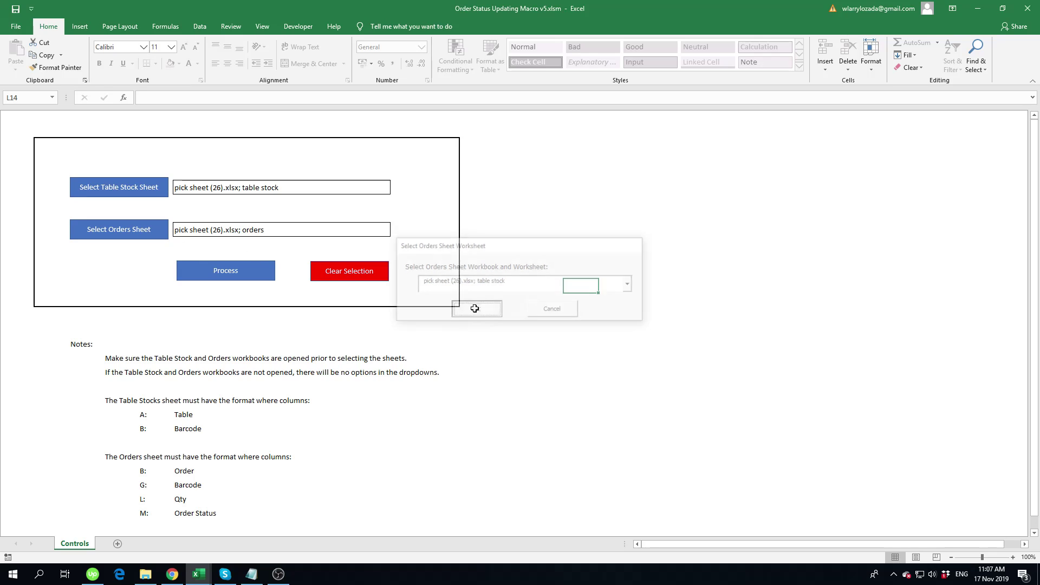
left_click(252, 269)
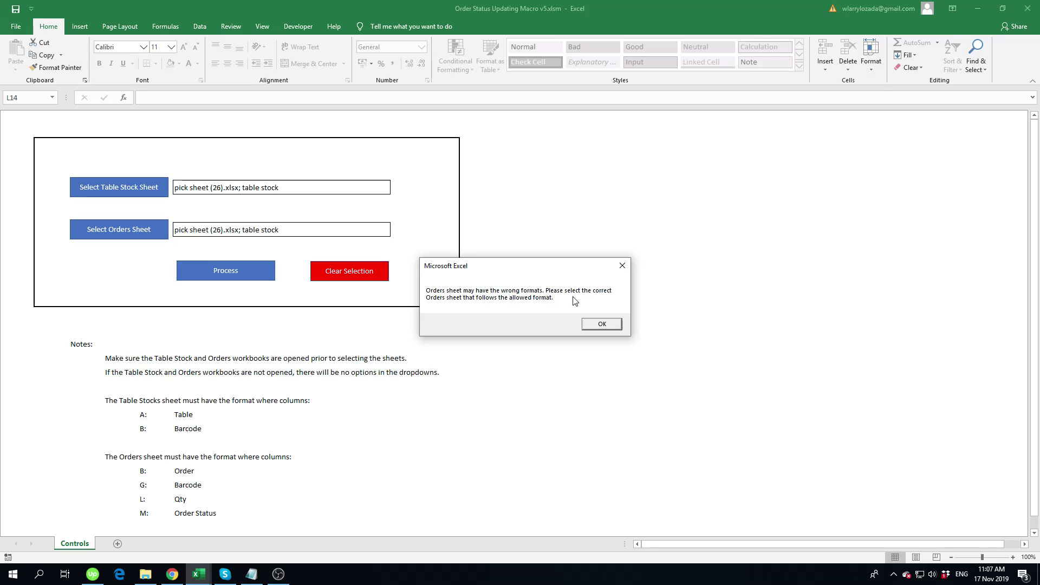
left_click(602, 325)
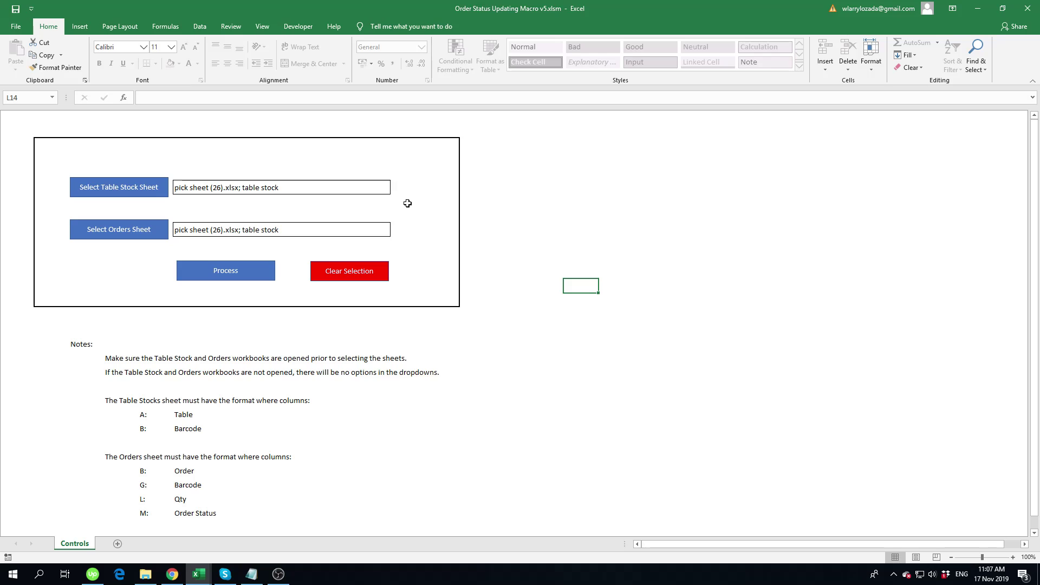
Set the orders sheet back to "pick sheet (26).xlsx; orders" and process the order statuses.
left_click(156, 234)
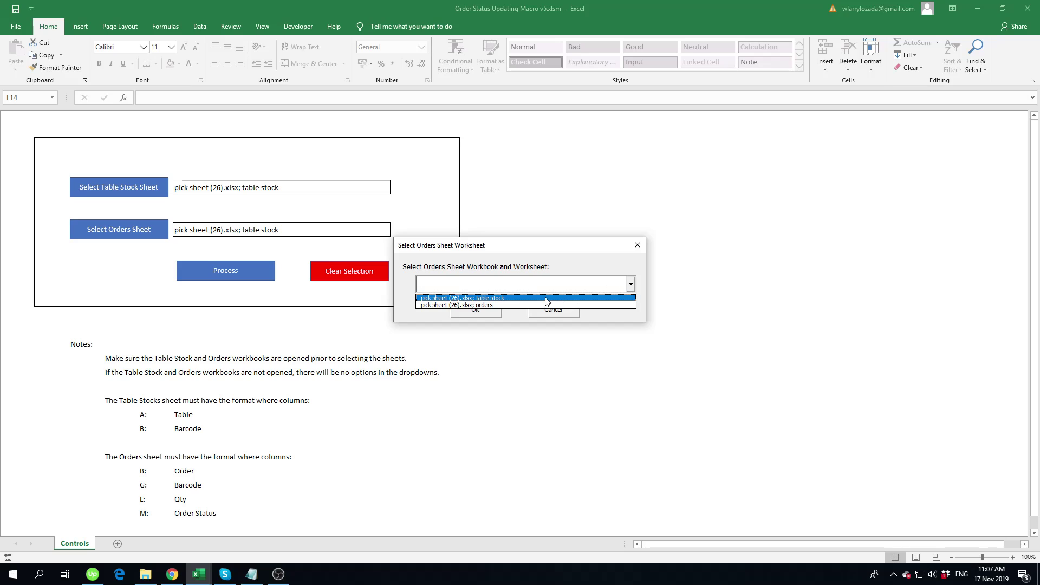
left_click(482, 305)
left_click(484, 310)
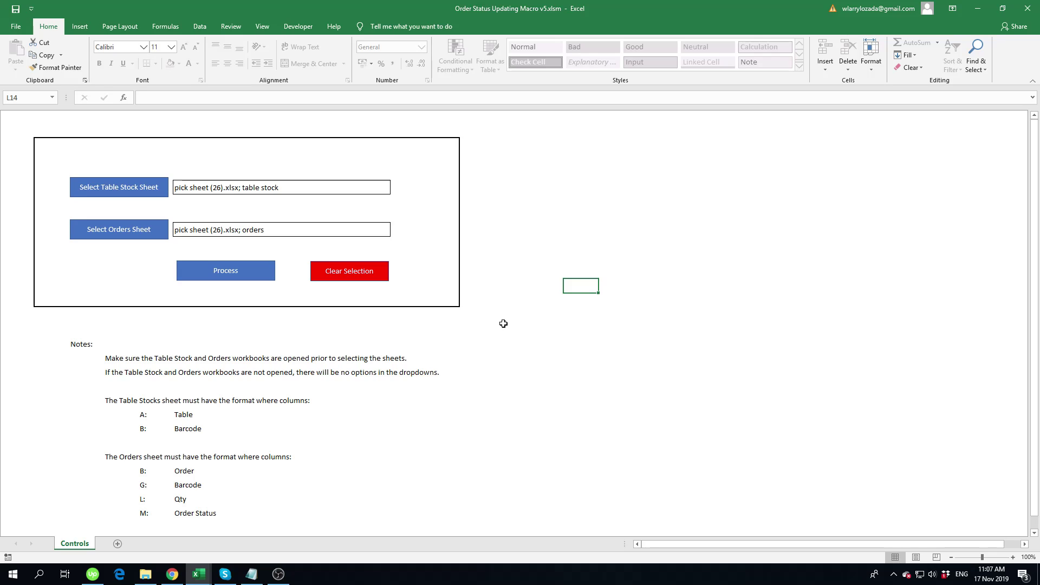
left_click(220, 282)
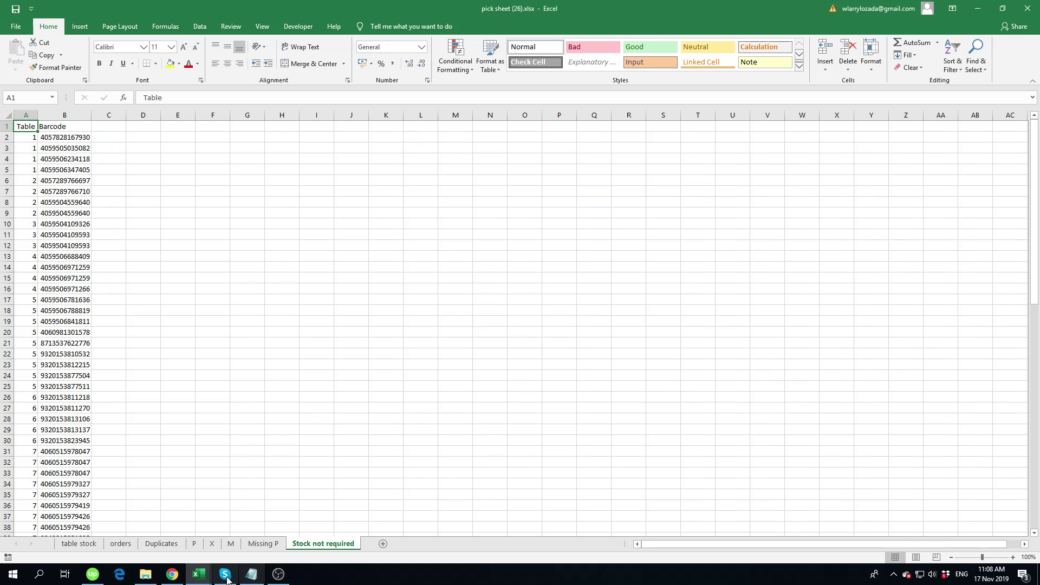
left_click(200, 574)
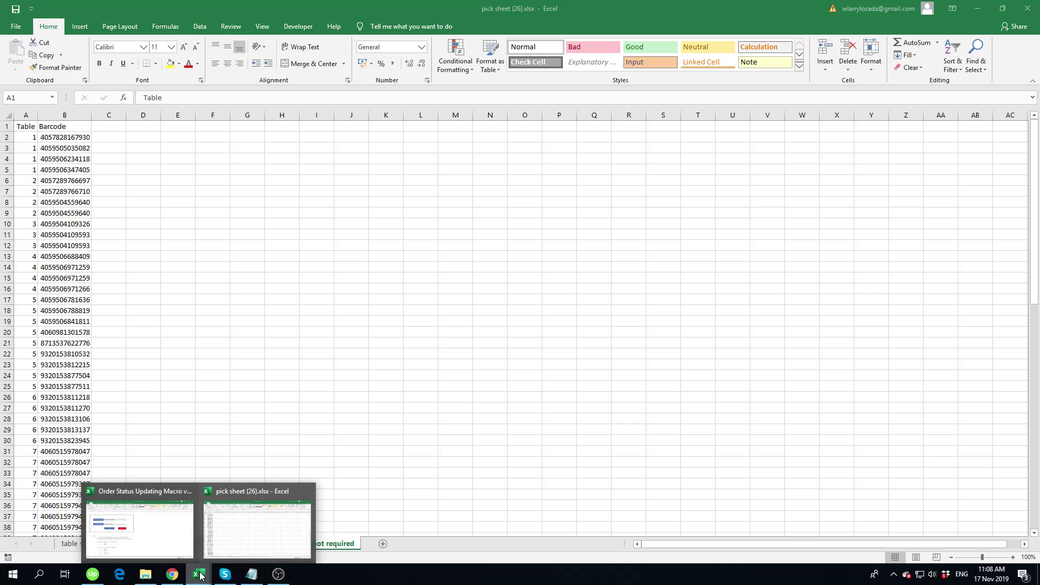
left_click(291, 365)
left_click_drag(354, 4, 434, 57)
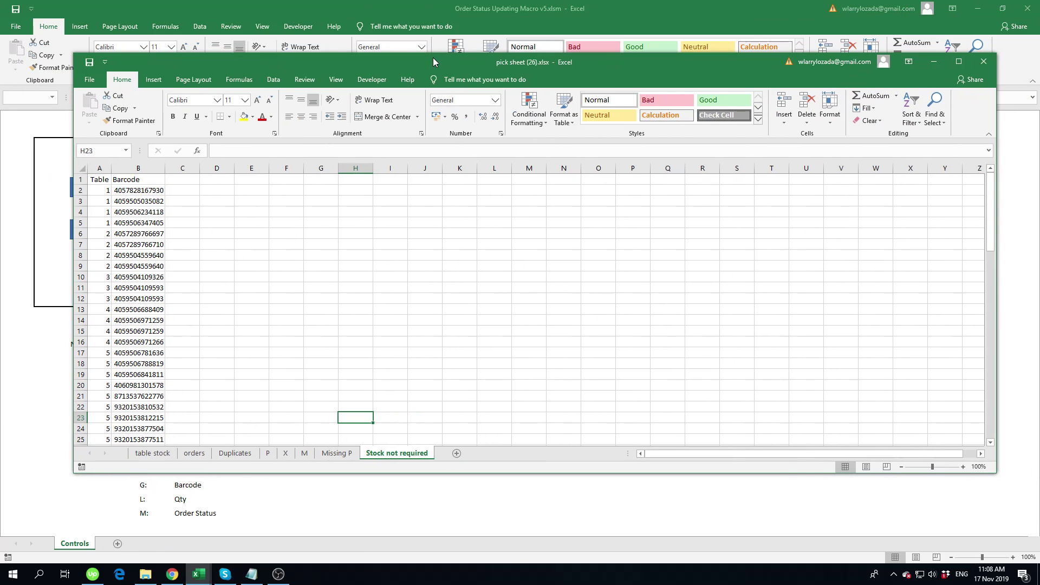
double_click(433, 58)
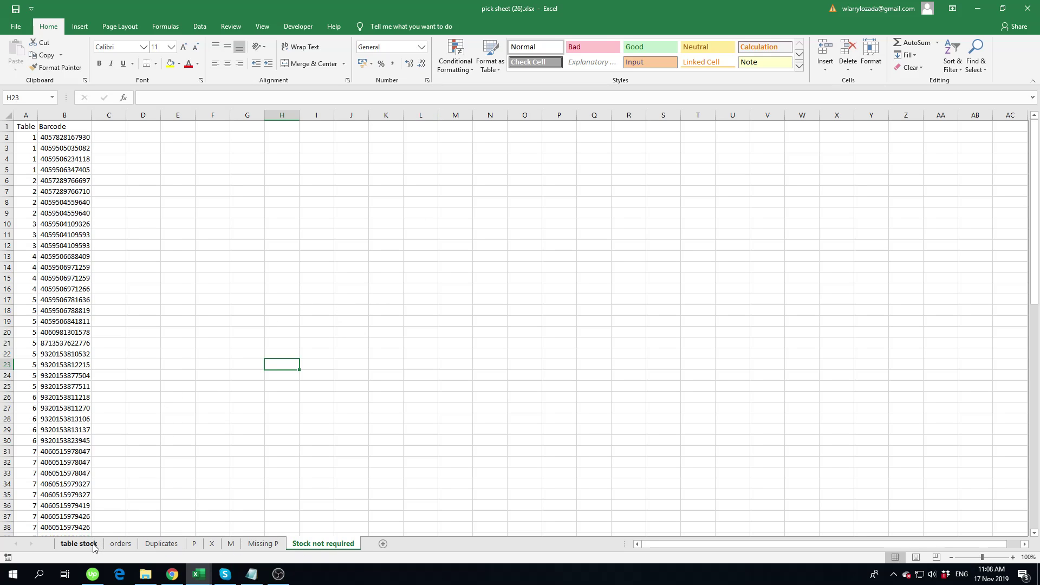
Examine the processed orders sheet from its first to its last row, including the Order Status and Table columns.
left_click(121, 543)
left_click(42, 137)
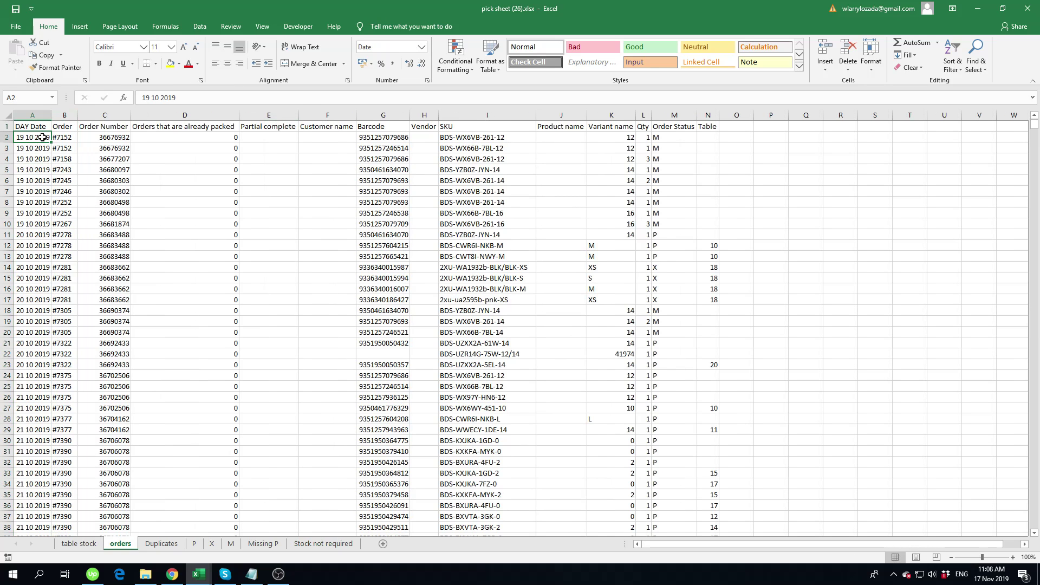
key("ctrl+Down")
key("Down")
key("Up")
key("Up")
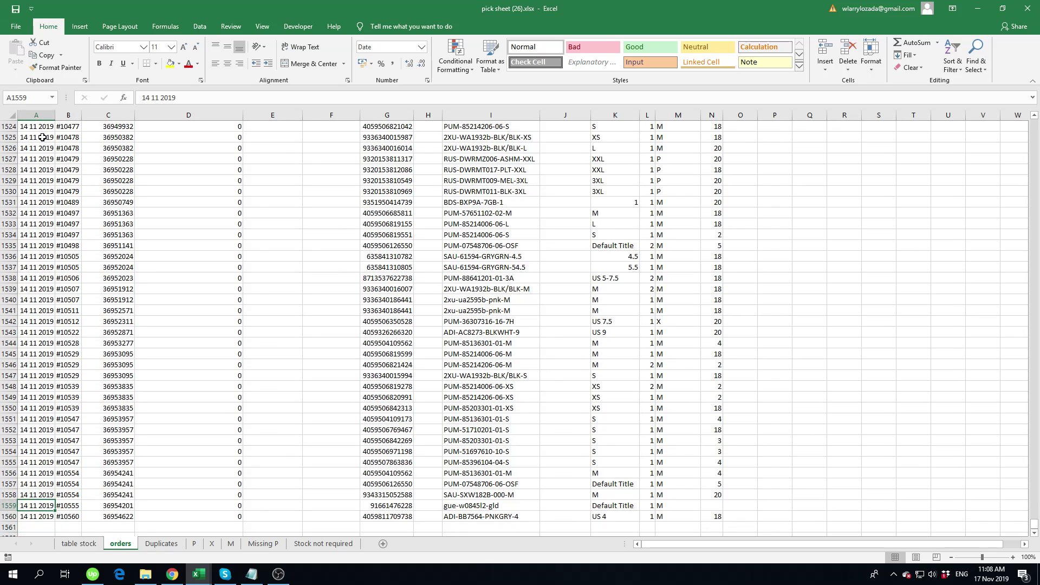
key("Down")
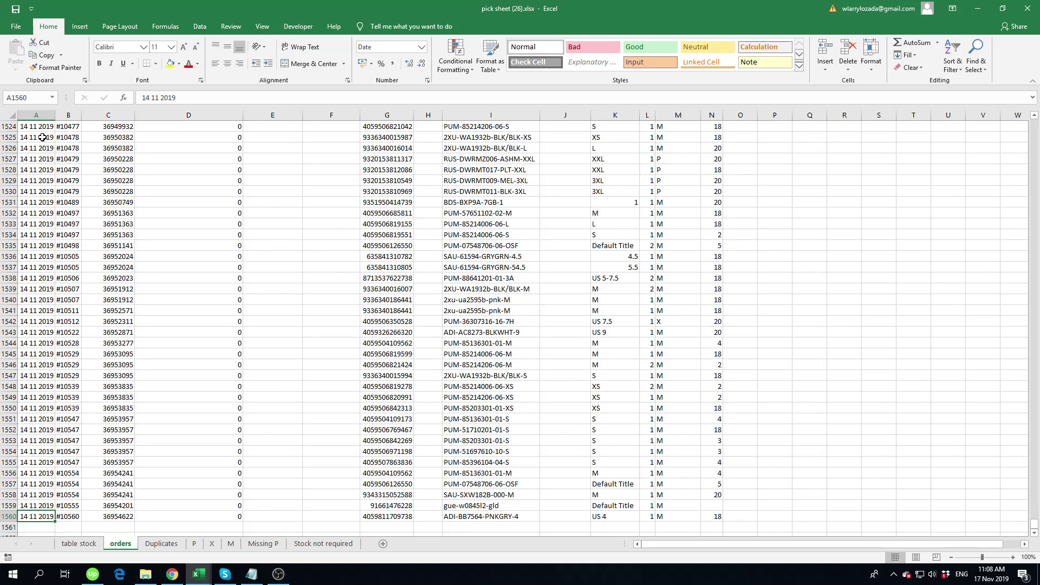
key("ctrl+Up")
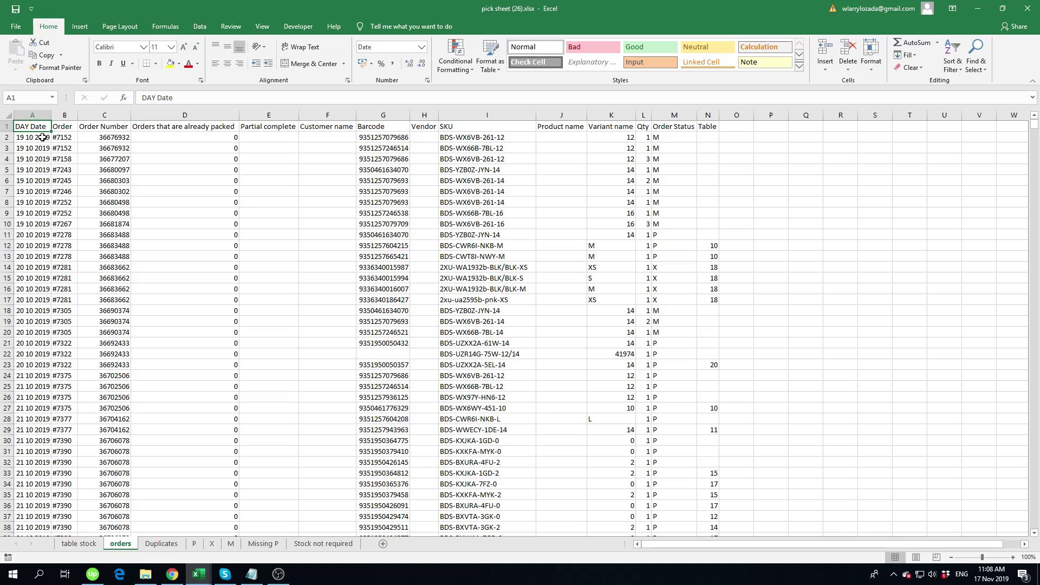
Highlight rows 2 and 3 of the orders sheet in yellow.
left_click(76, 188)
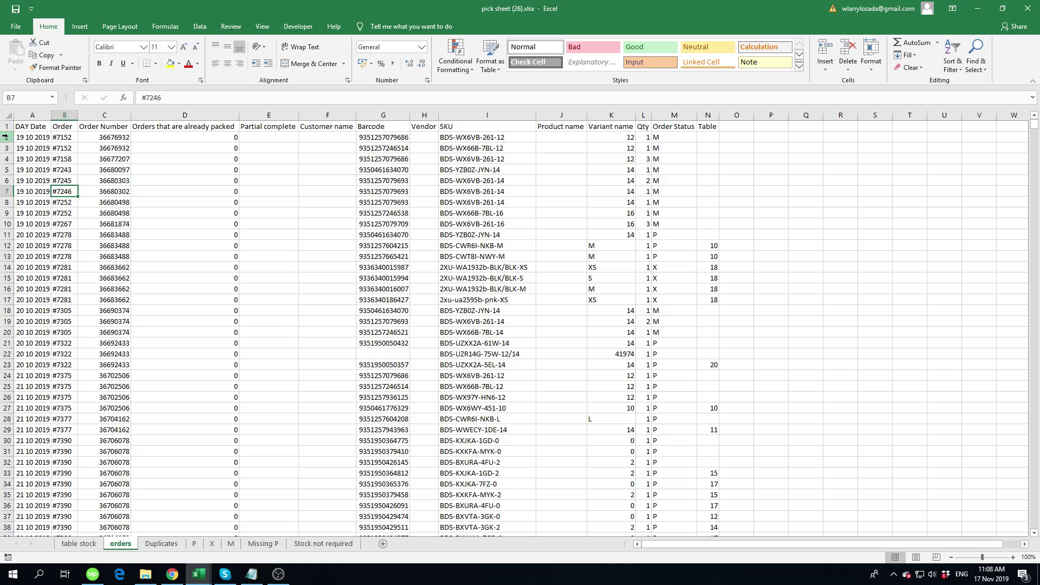
mouse_move(5, 137)
left_mouse_down()
mouse_move(5, 157)
mouse_move(5, 147)
left_mouse_up()
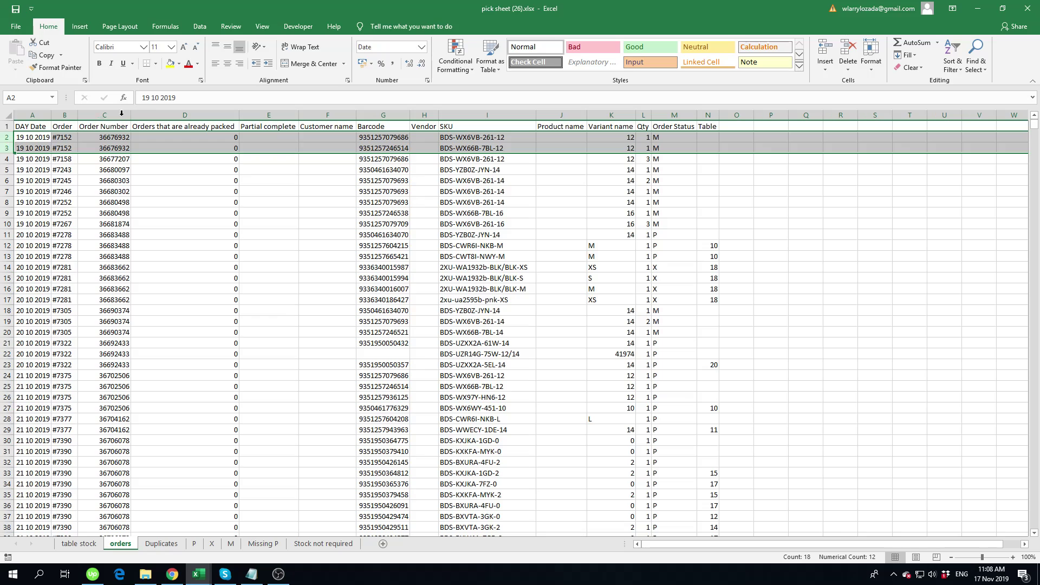
left_click(170, 63)
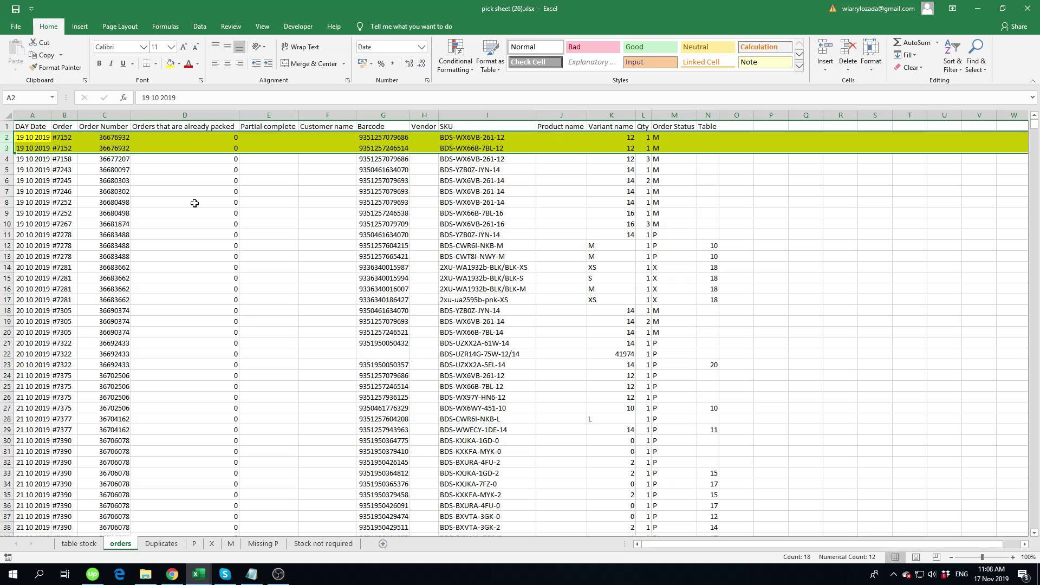
left_click(374, 139)
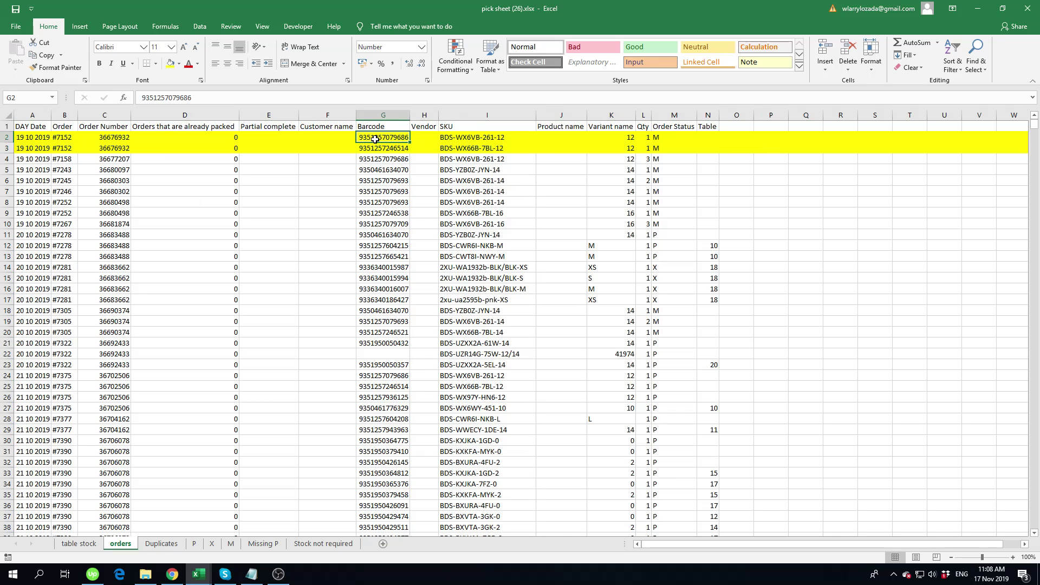
key("ctrl+c")
left_click(78, 543)
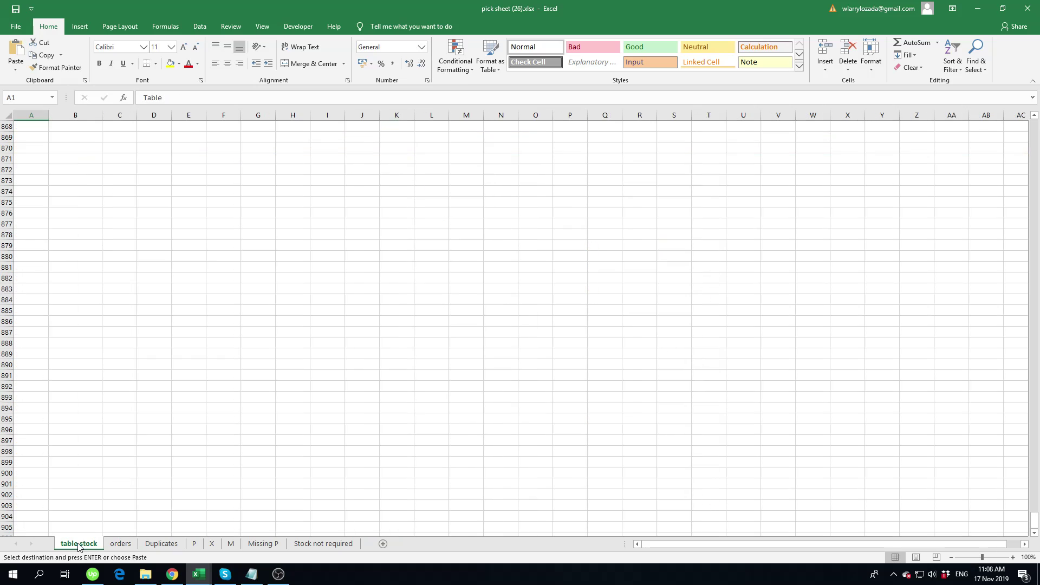
left_click(208, 343)
key("ctrl+f")
key("ctrl+v")
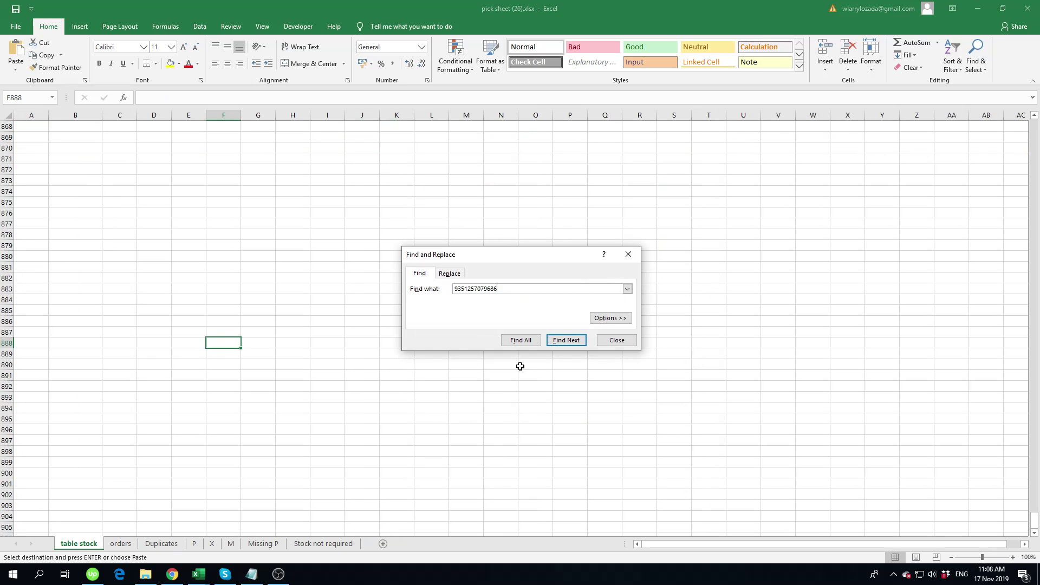
left_click(565, 344)
left_click(525, 317)
left_click(602, 340)
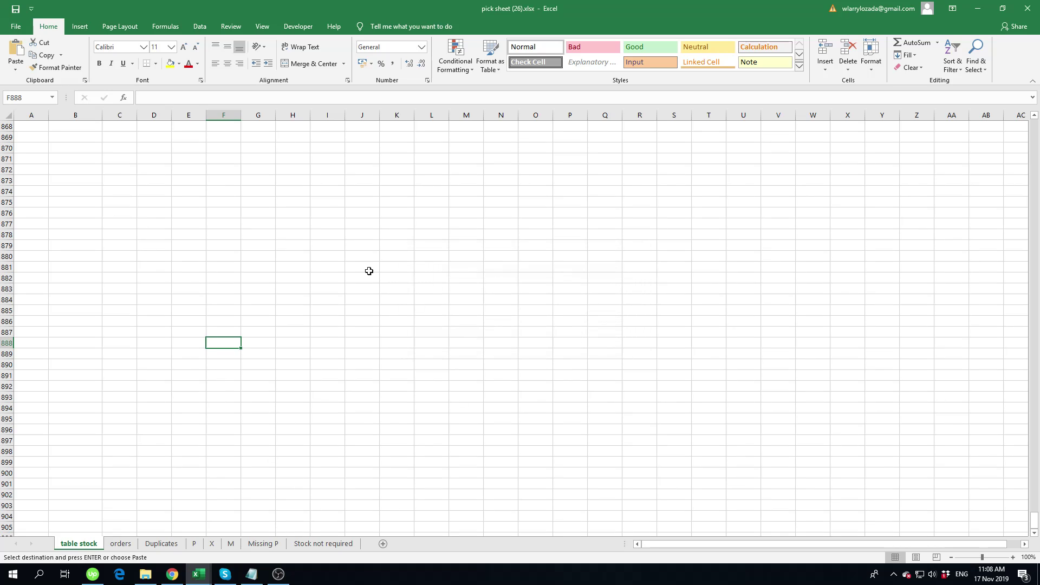
Return to the top of the table stock sheet, then check the Order Status of rows 2 and 3 on the orders sheet.
left_click(46, 376)
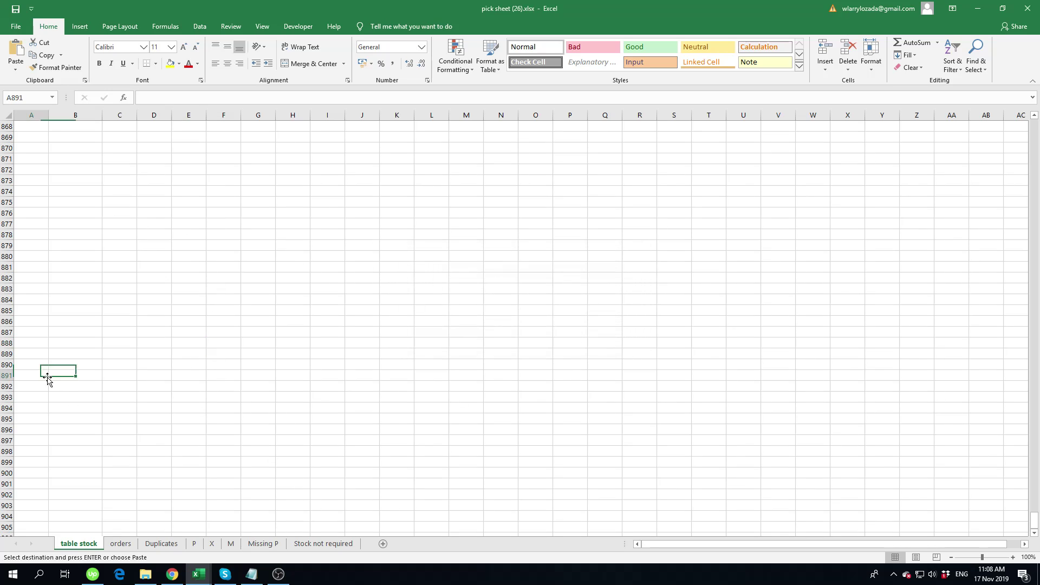
key("ctrl+Up")
key("ctrl+Up")
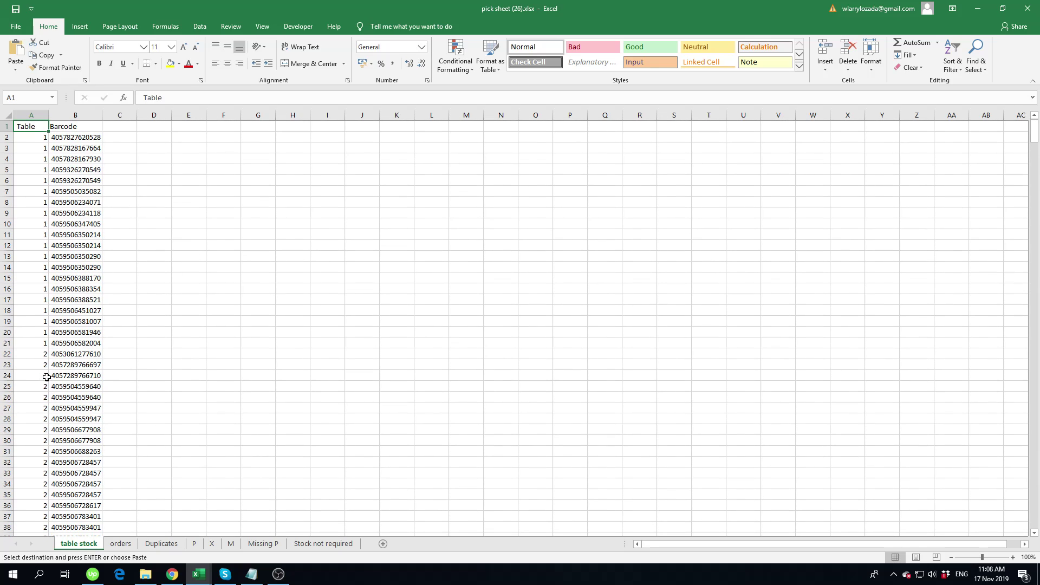
left_click(120, 543)
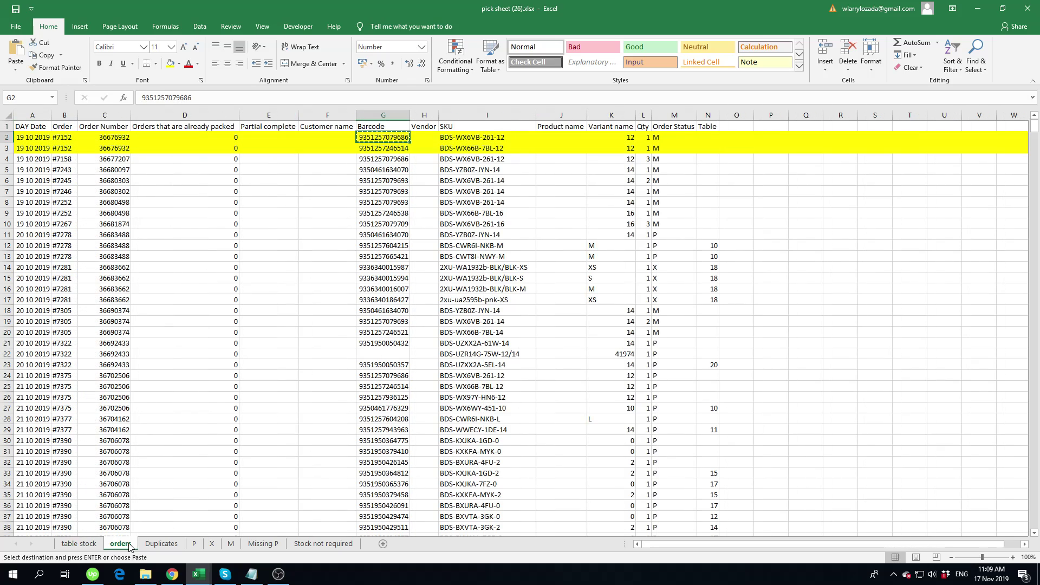
left_click(660, 137)
key("Escape")
left_click(669, 146)
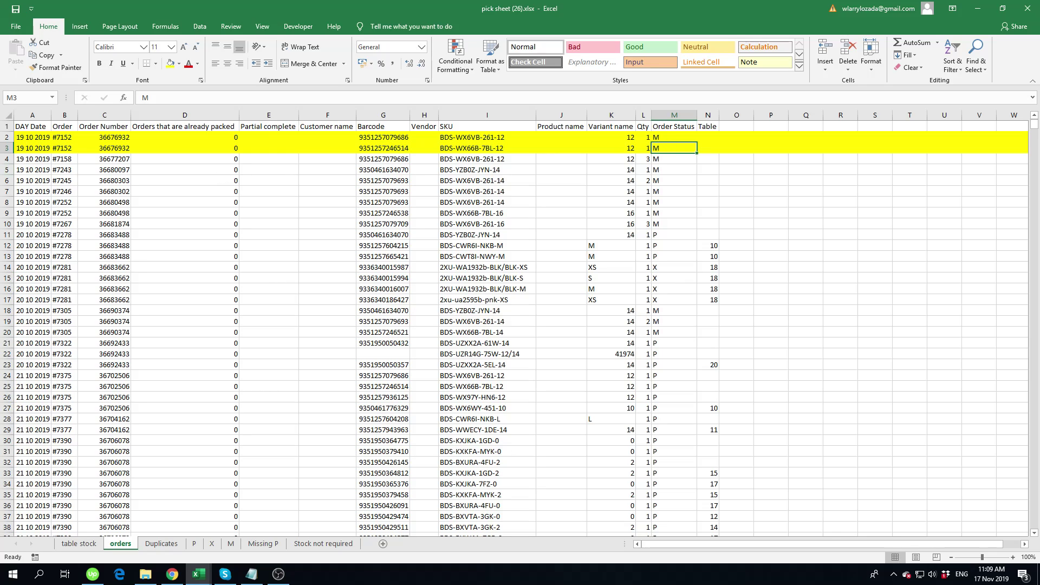
Highlight rows 11 to 13 of the orders sheet in yellow.
left_click(6, 159)
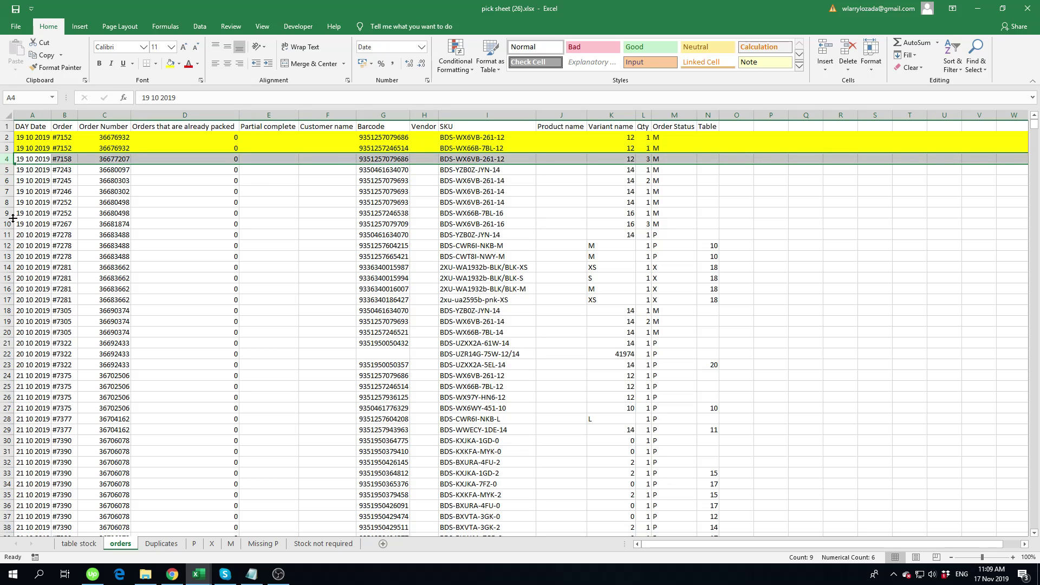
left_click(7, 191)
left_click(6, 235)
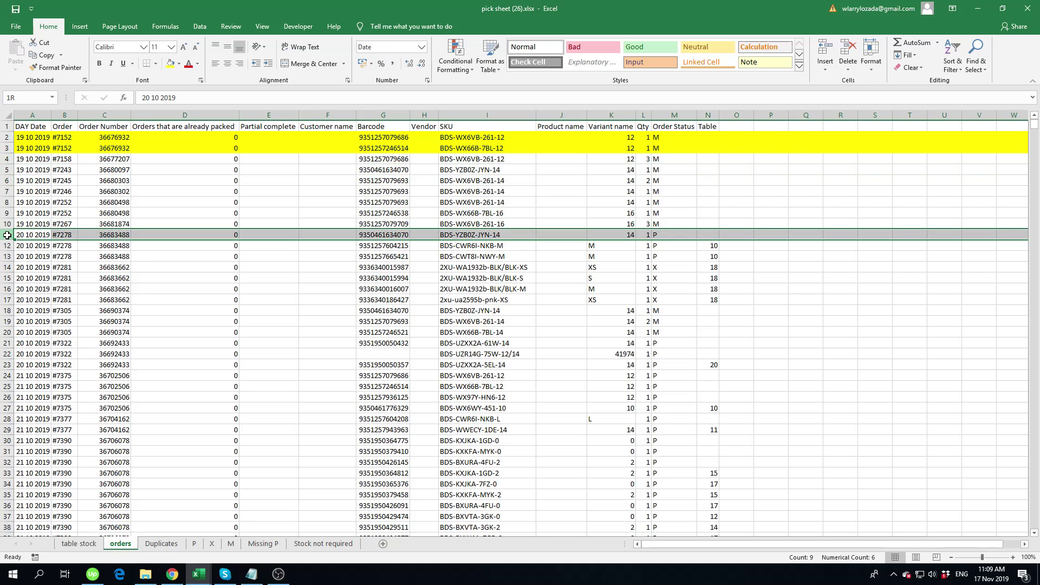
left_click_drag(6, 236, 9, 252)
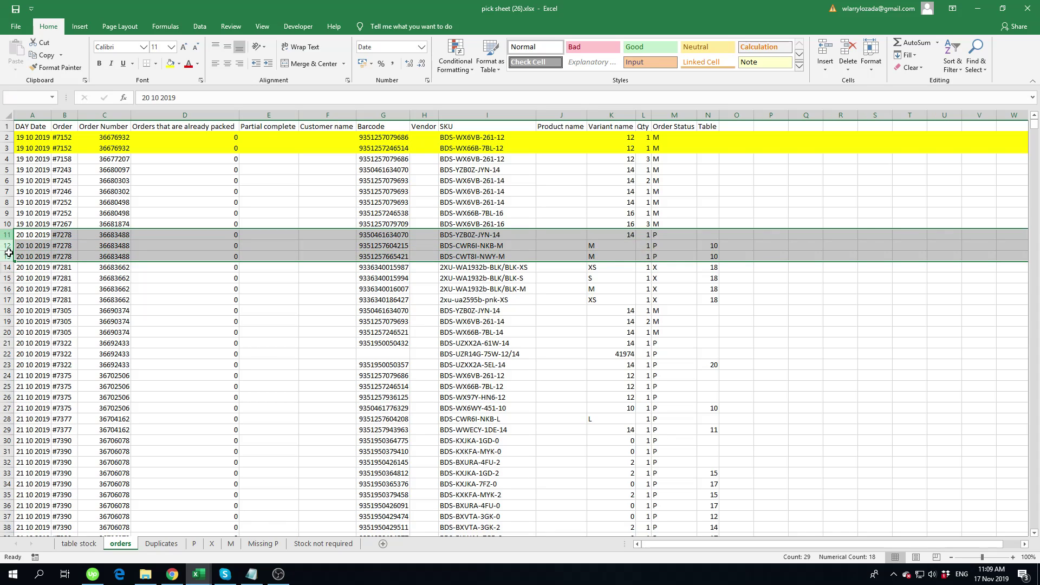
left_click(171, 64)
left_click(127, 254)
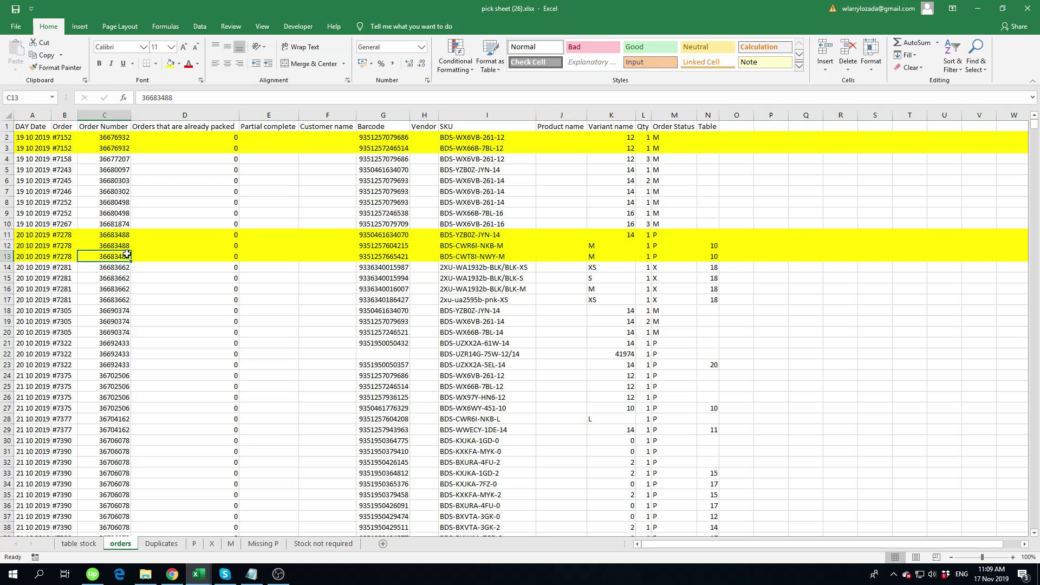
left_click(58, 236)
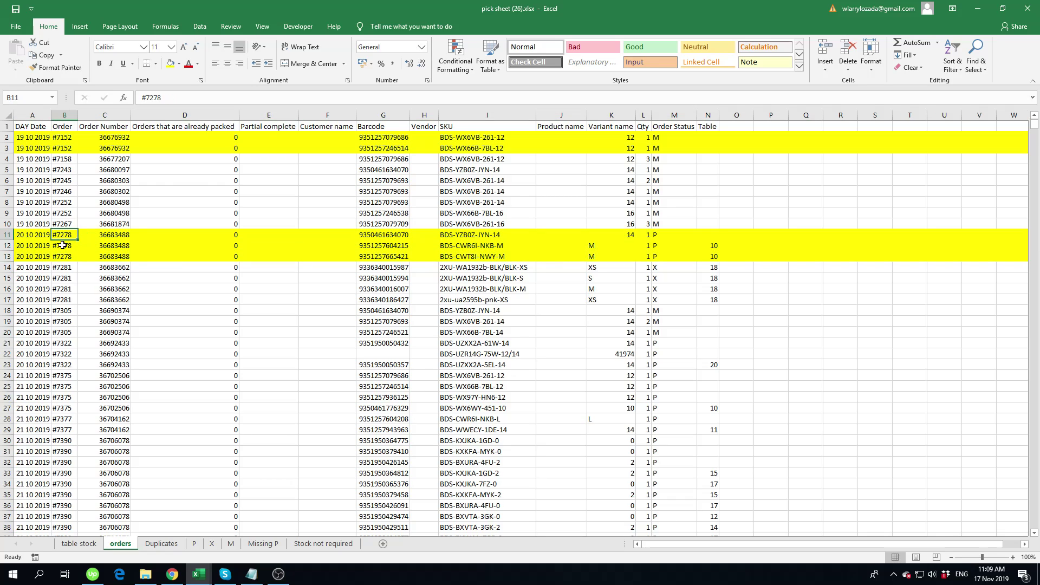
left_click(393, 236)
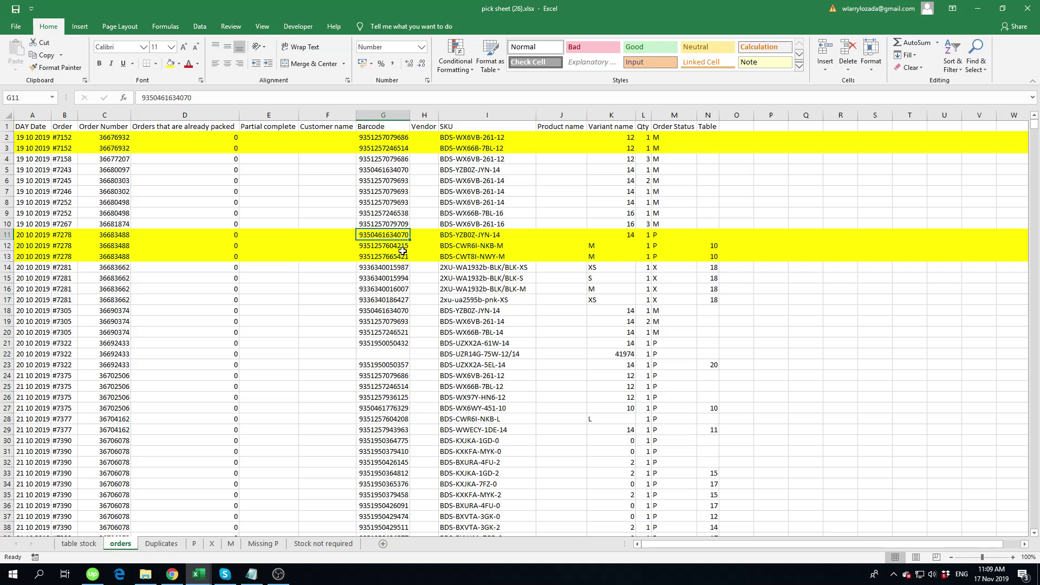
key("ctrl+c")
left_click(81, 544)
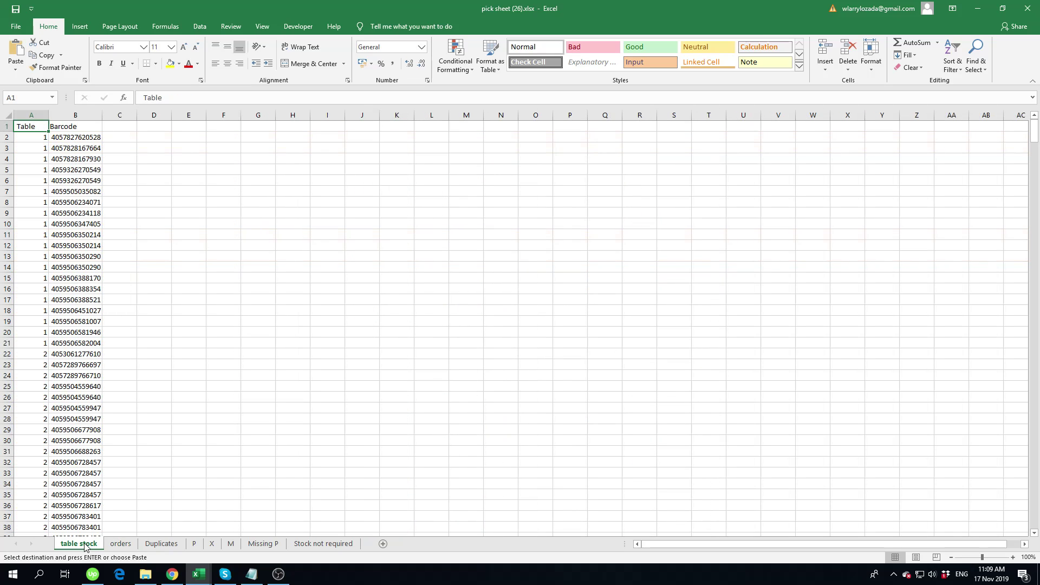
left_click(150, 353)
key("ctrl+f")
key("ctrl+v")
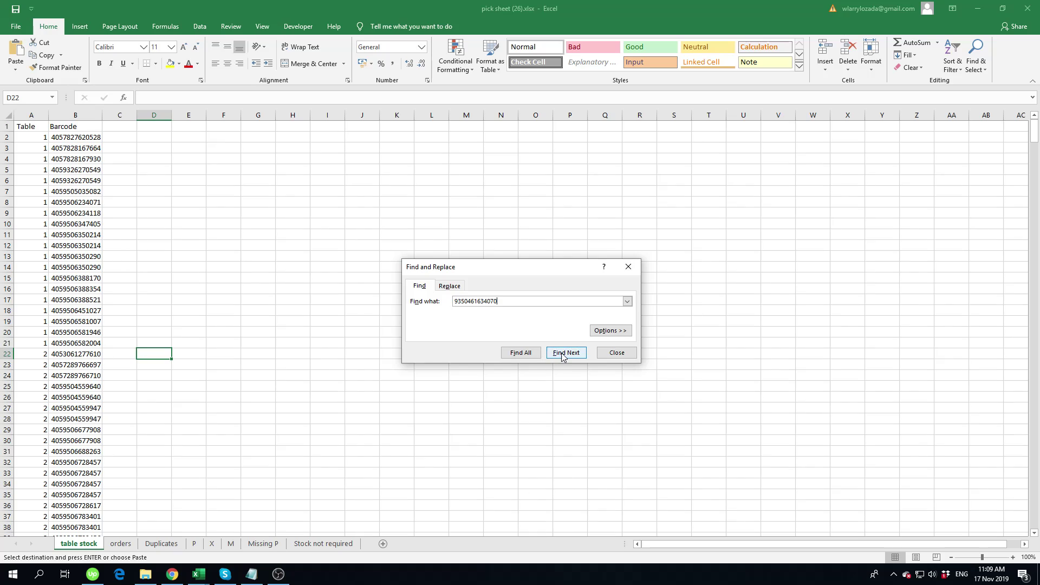
left_click(562, 356)
left_click(528, 320)
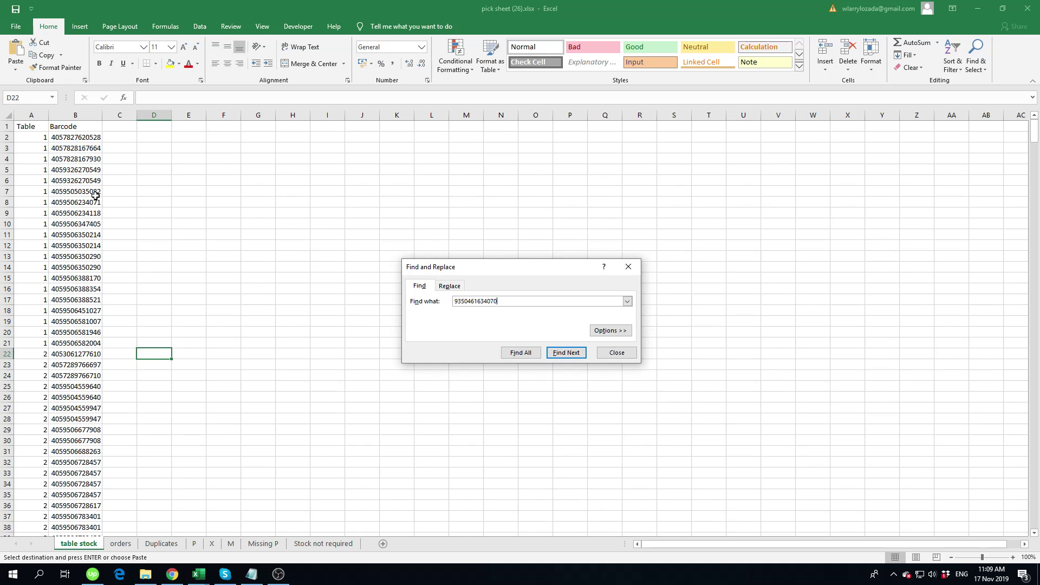
left_click(617, 354)
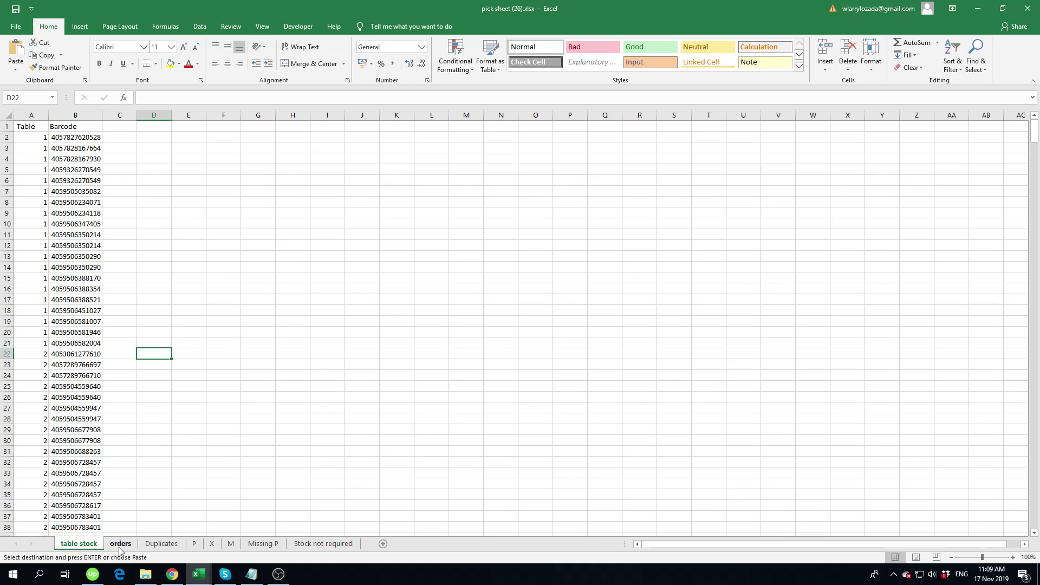
left_click(120, 544)
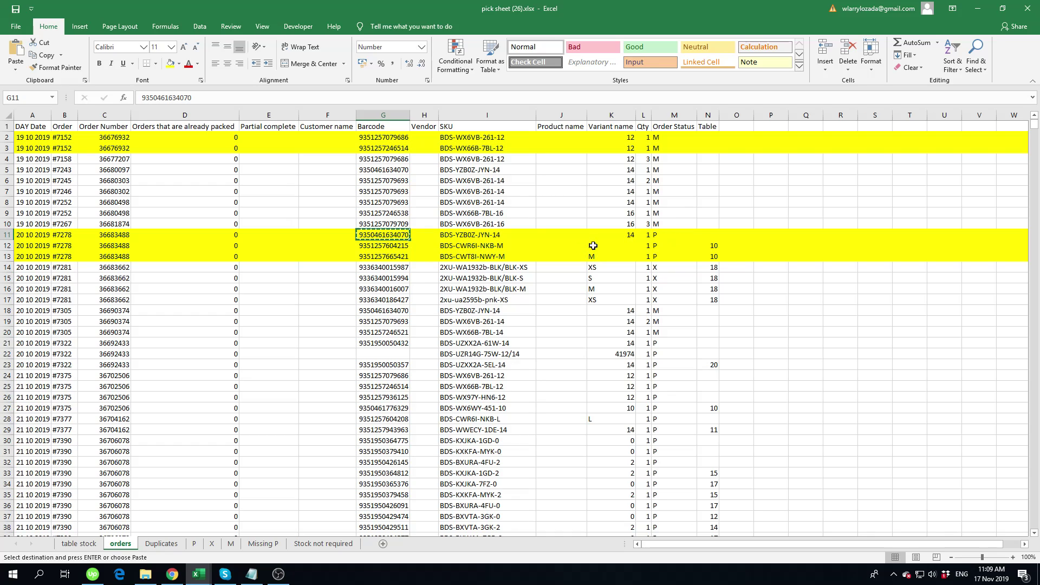
key("Escape")
left_click(392, 246)
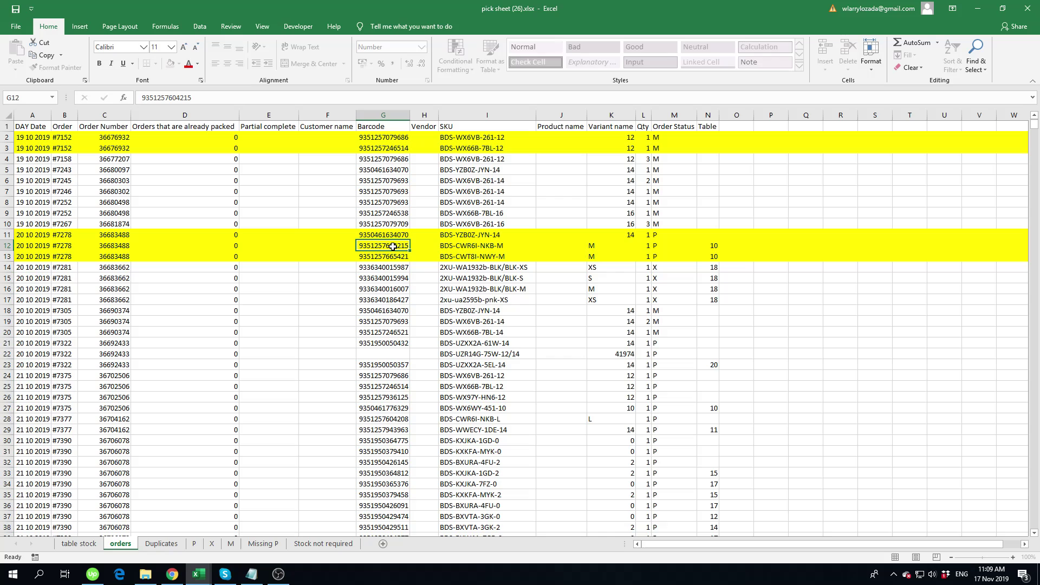
key("ctrl+c")
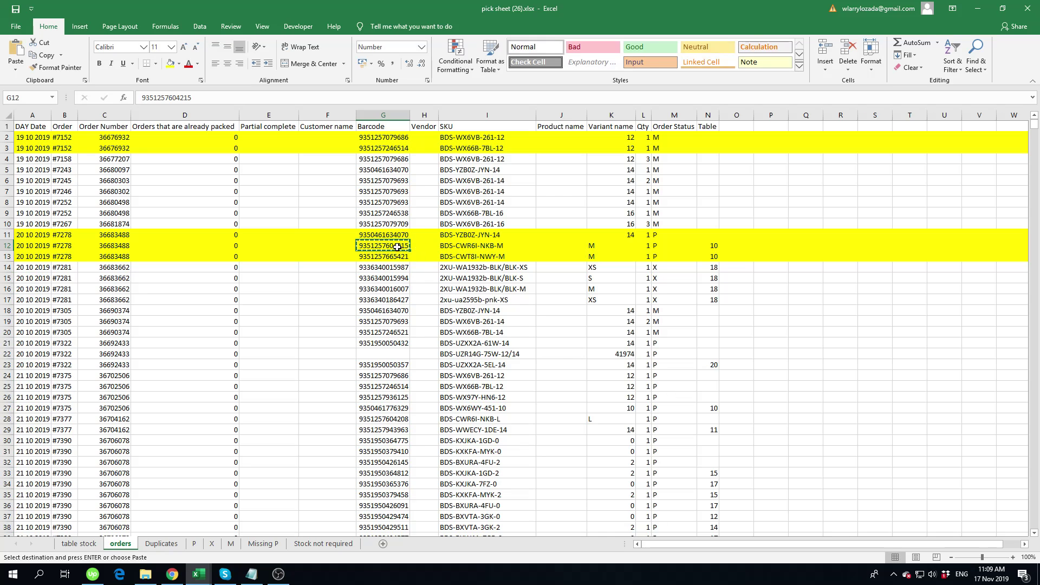
left_click(76, 544)
left_click(182, 396)
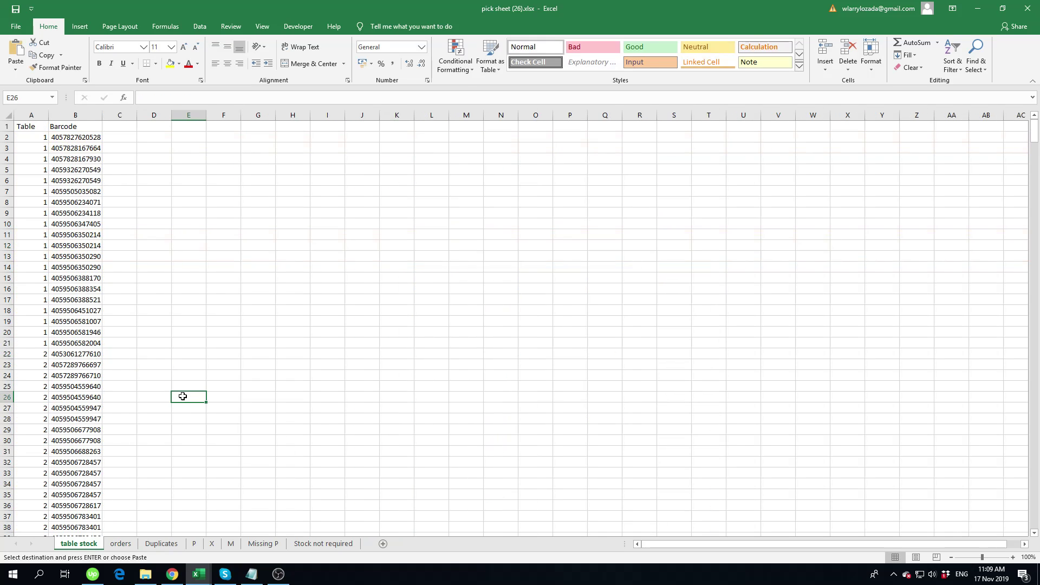
key("ctrl+f")
key("ctrl+v")
left_click(566, 364)
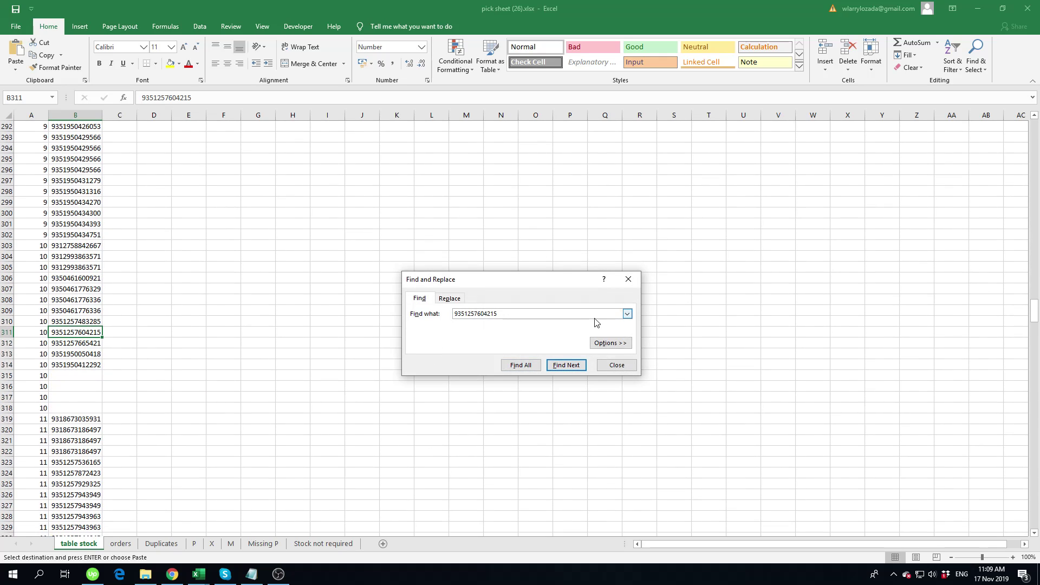
left_click(628, 279)
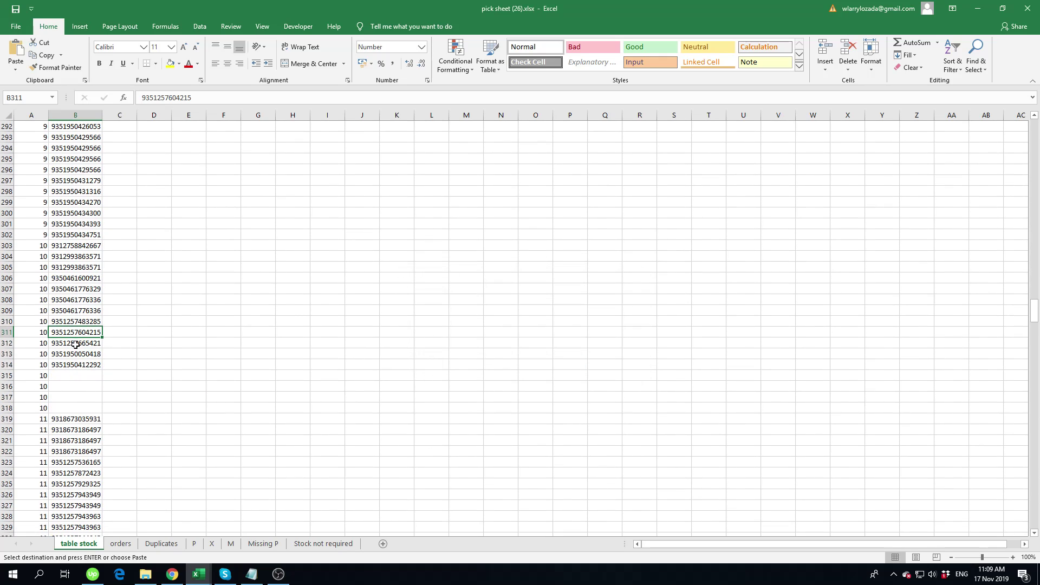
left_click(46, 332, "shift")
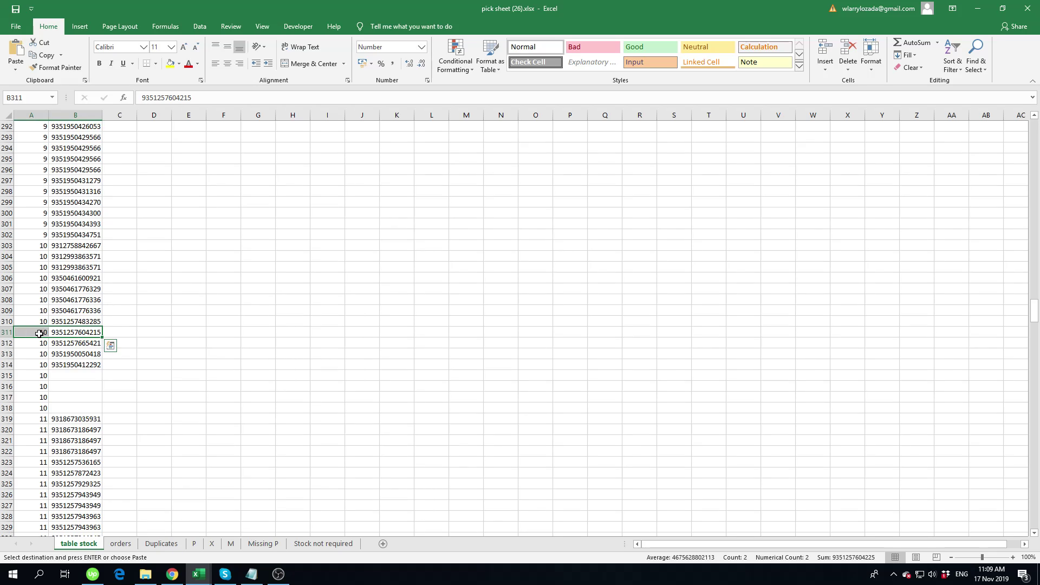
key("ctrl+v")
Examine the repeated barcodes in rows 320 to 322 and rows 326 to 327 of the table stock sheet.
left_click_drag(7, 430, 8, 450)
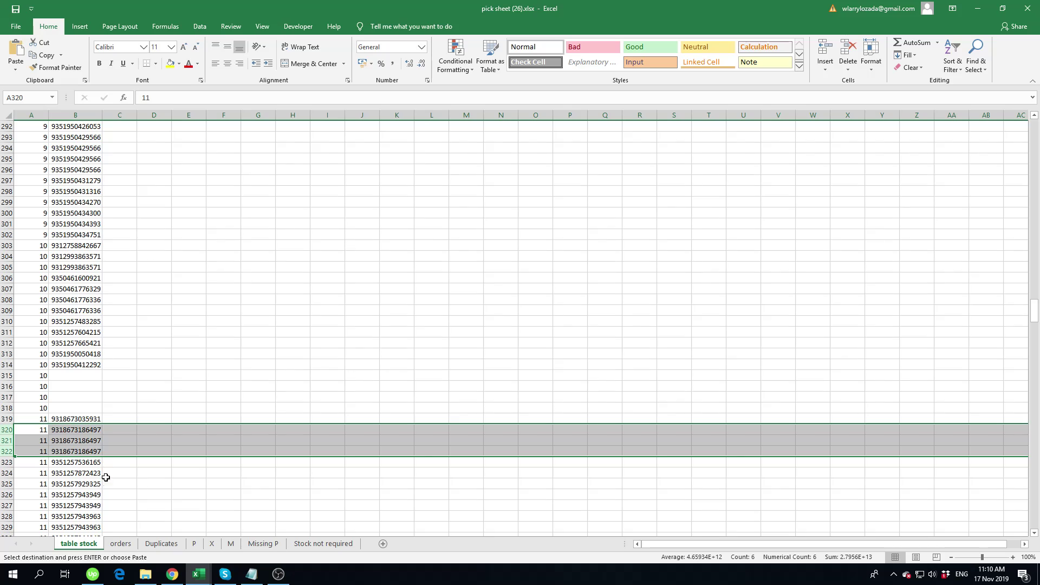
left_click_drag(7, 495, 9, 504)
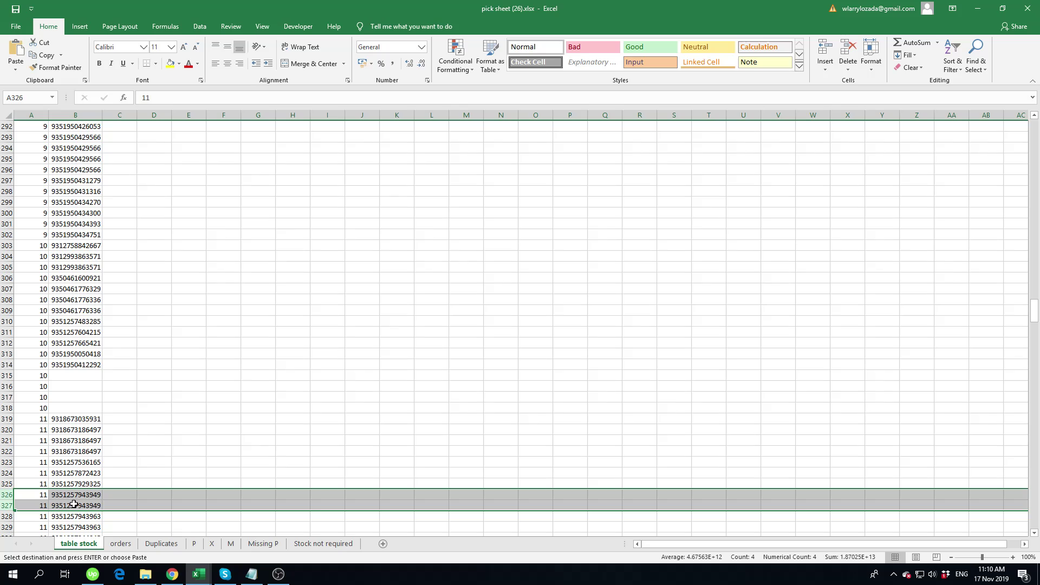
left_click(82, 496)
left_click(120, 543)
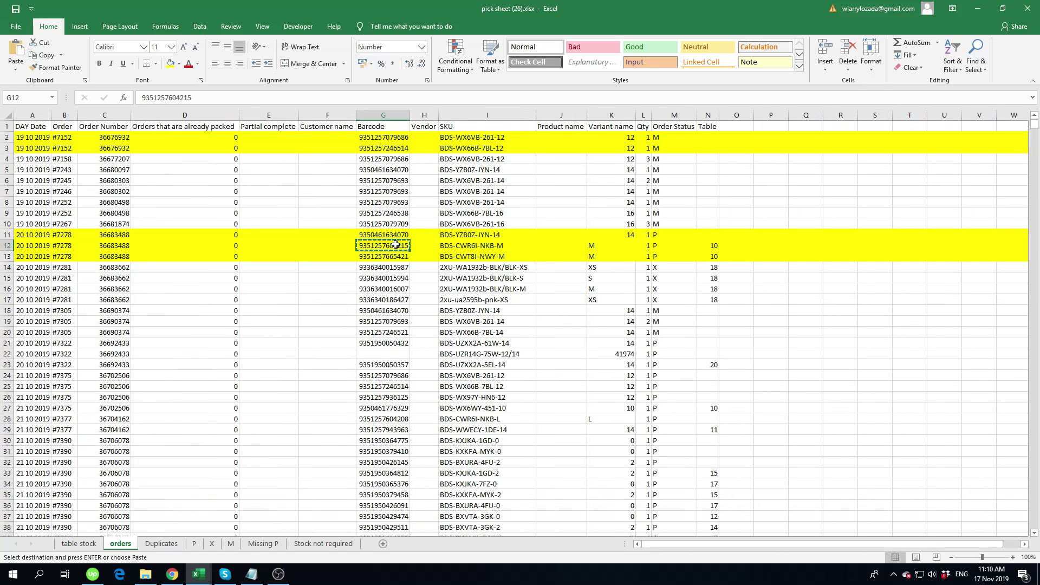
left_click(79, 543)
left_click(223, 375)
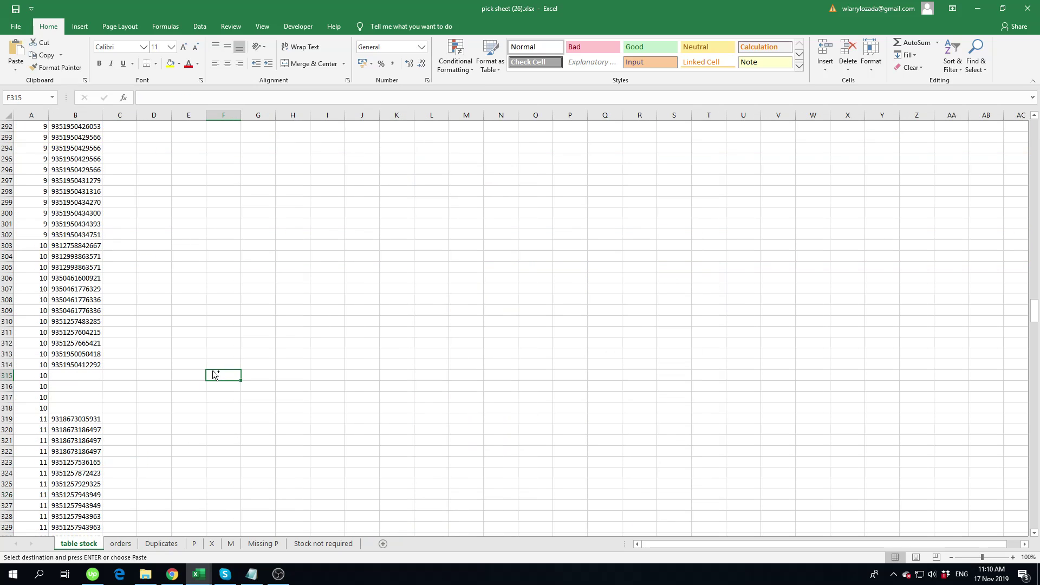
key("ctrl+f")
left_click(566, 378)
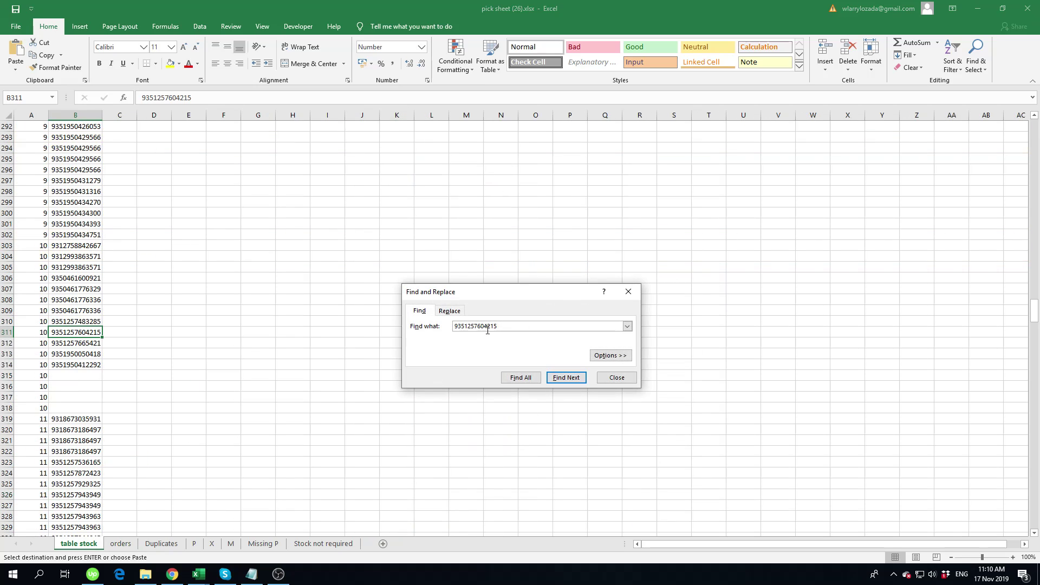
left_click(626, 291)
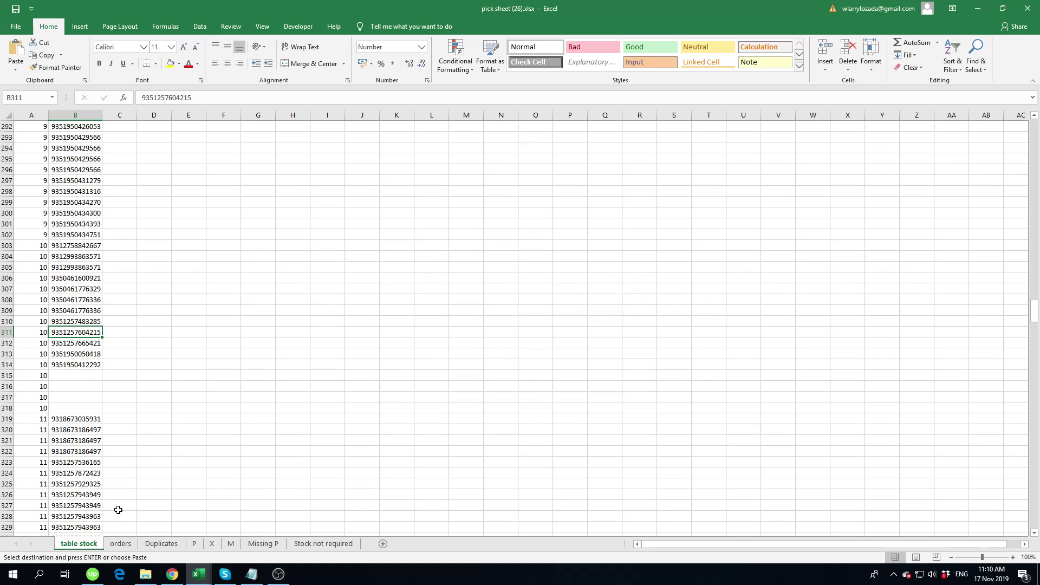
left_click(120, 543)
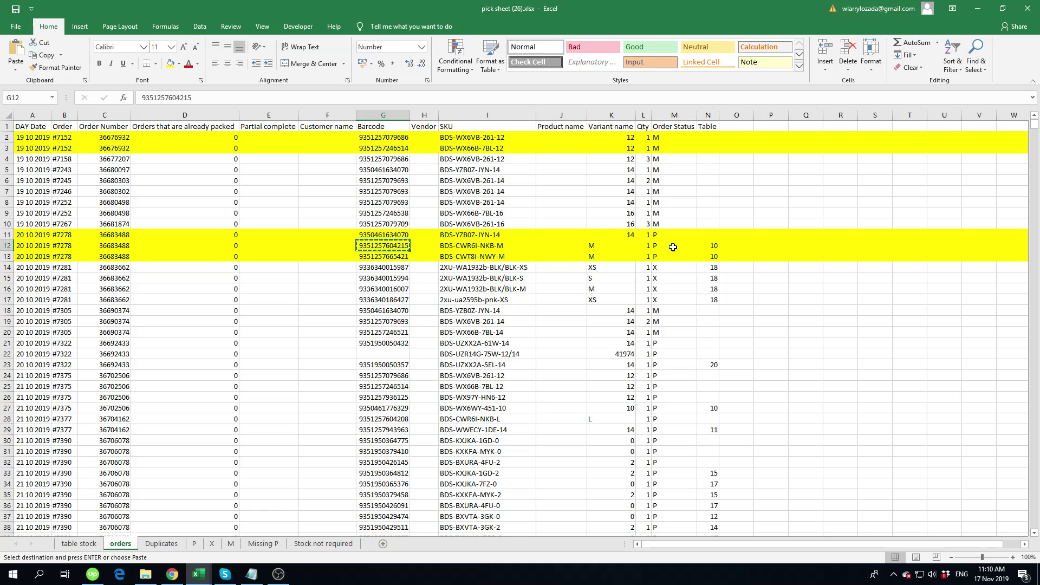
double_click(396, 245)
left_click(393, 256)
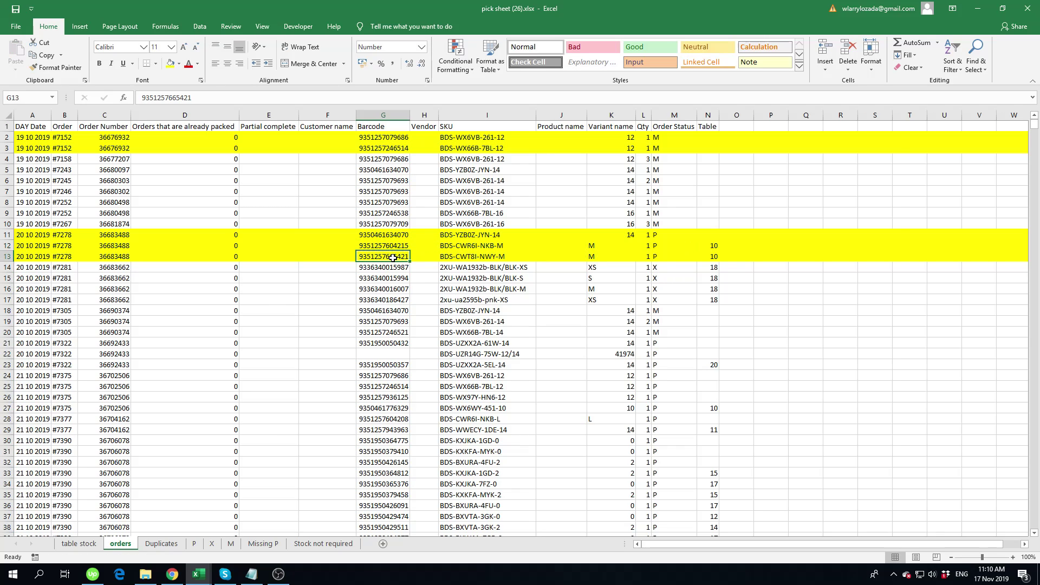
key("ctrl+c")
left_click(79, 543)
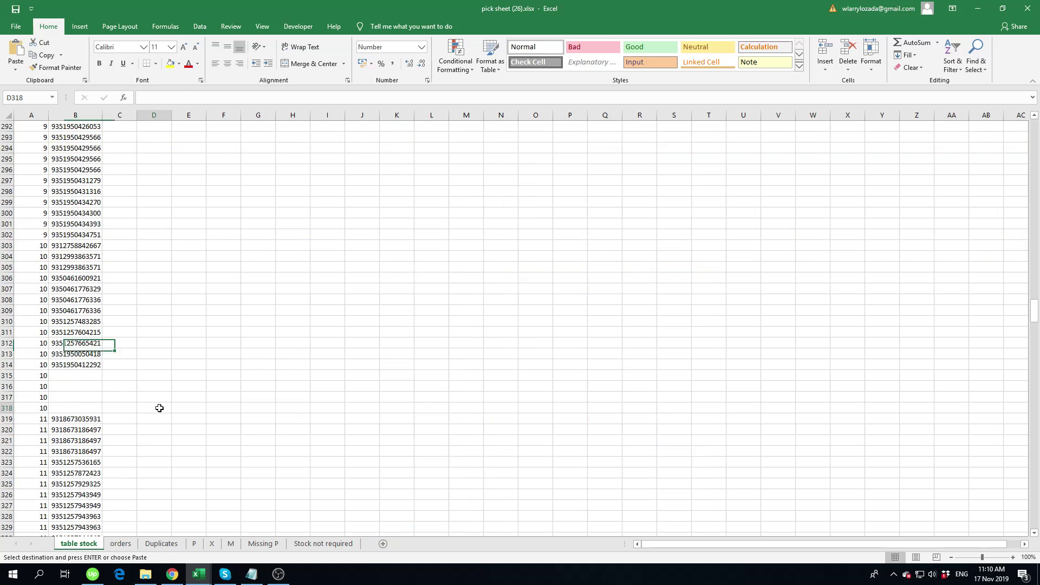
left_click(159, 408)
key("ctrl+f")
key("ctrl+v")
left_click(563, 390)
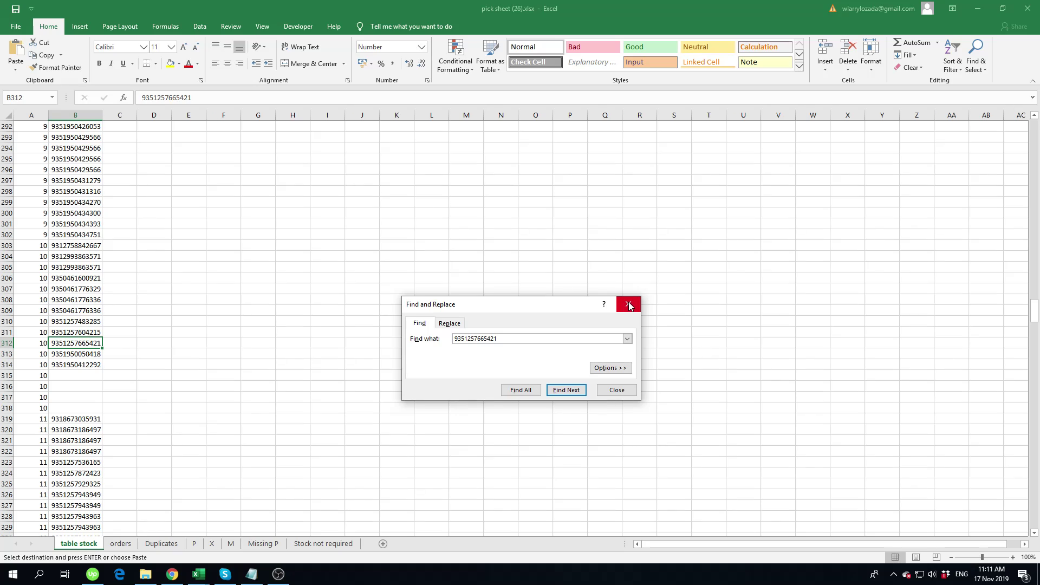
left_click(629, 306)
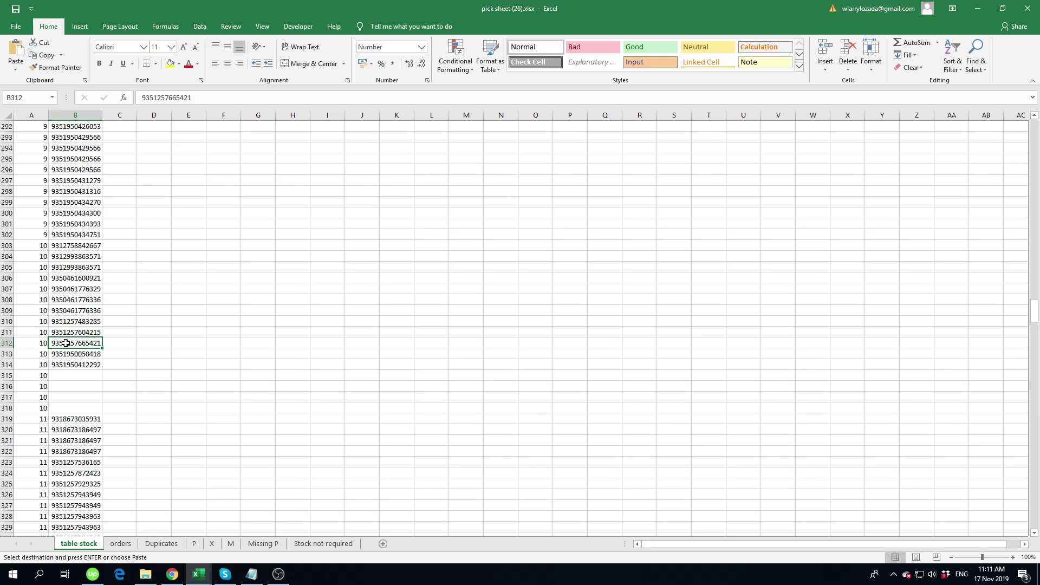
left_click(120, 543)
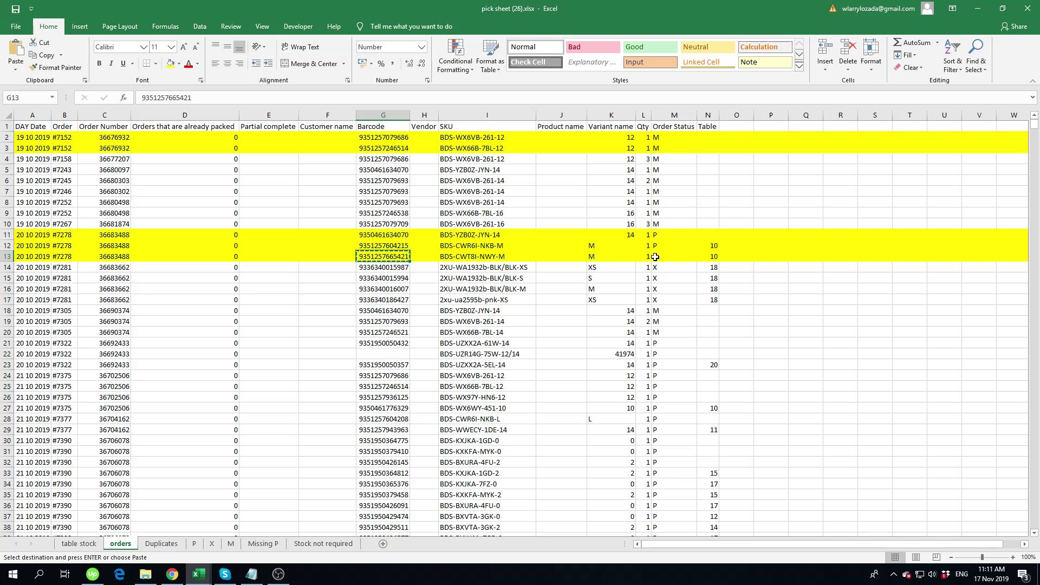
double_click(399, 255)
left_click(423, 256)
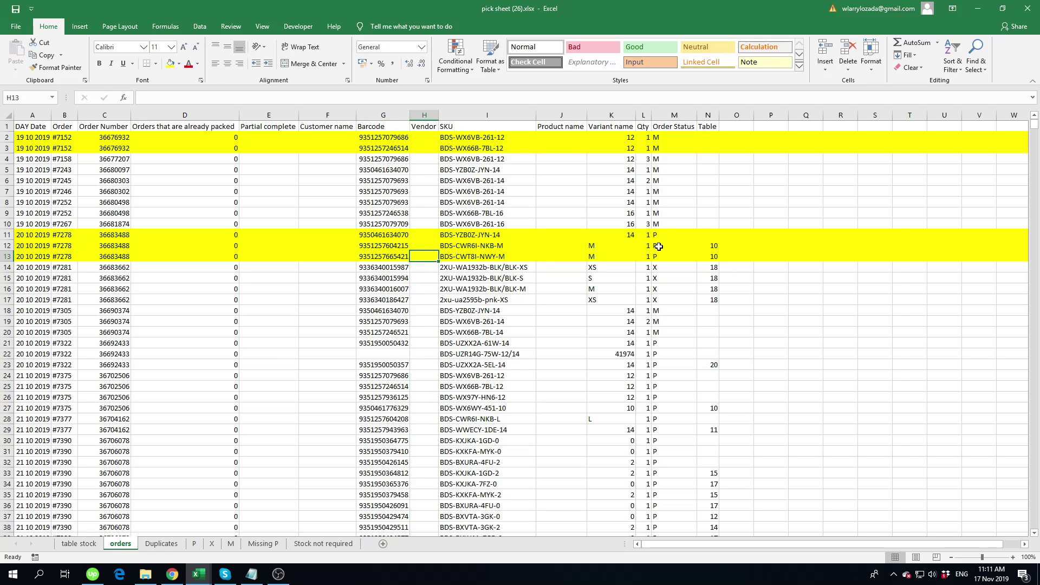
Review the order in rows 11 to 13 of the orders sheet, comparing its status and table numbers with the table stock sheet.
left_click_drag(11, 235, 12, 258)
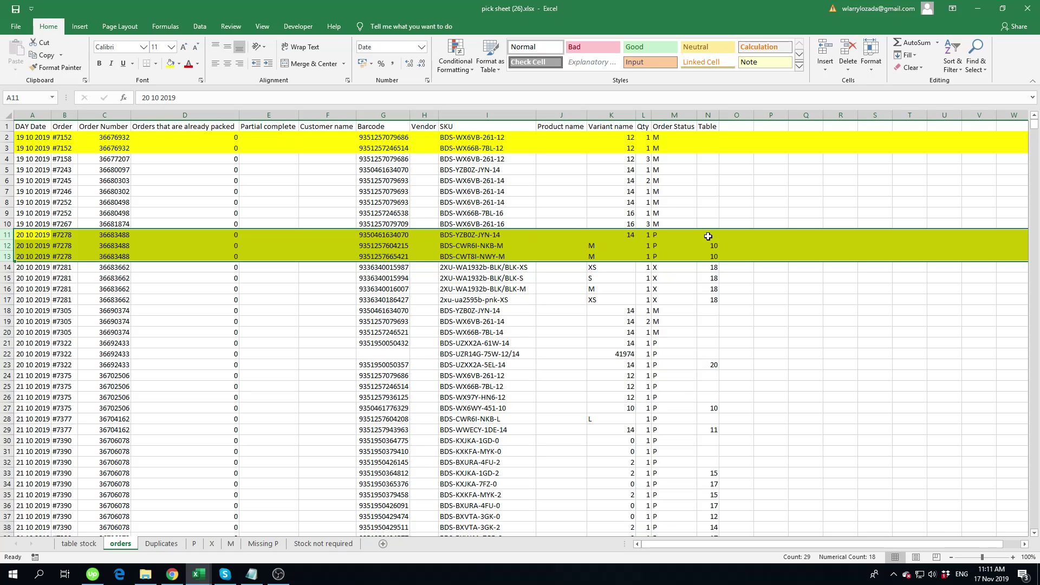
left_click(75, 544)
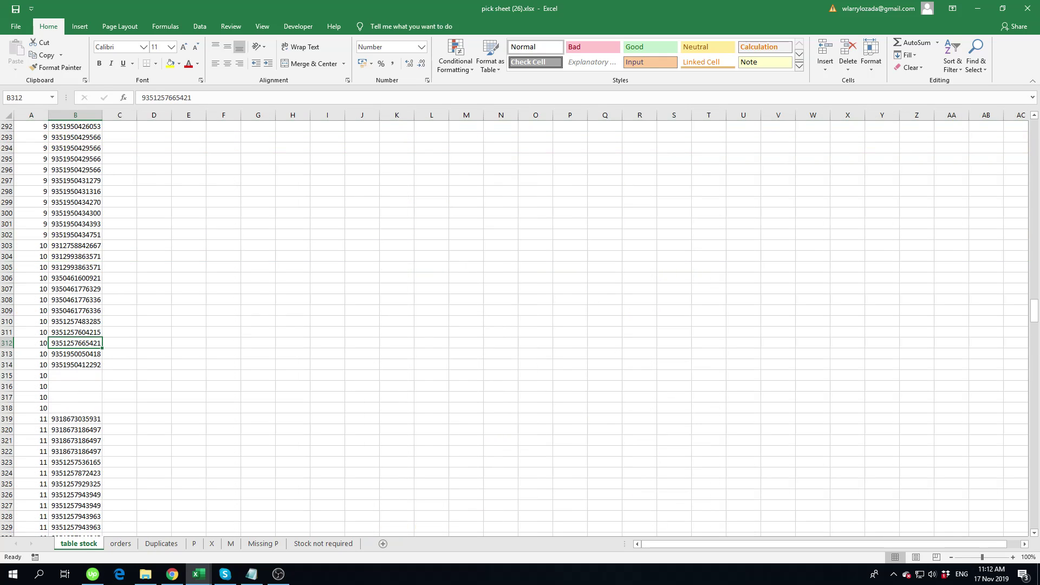
left_click(121, 544)
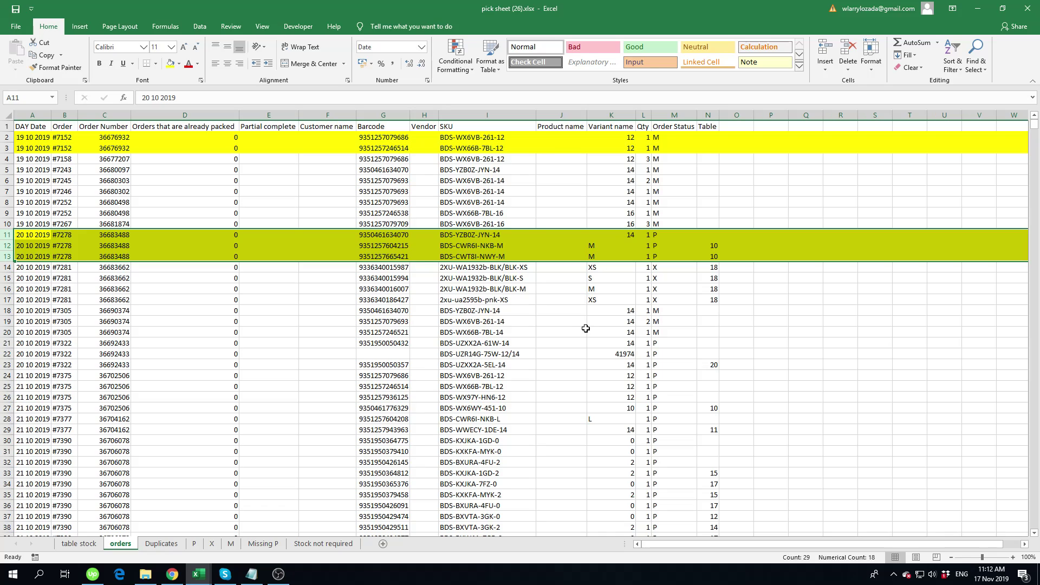
left_click(589, 246)
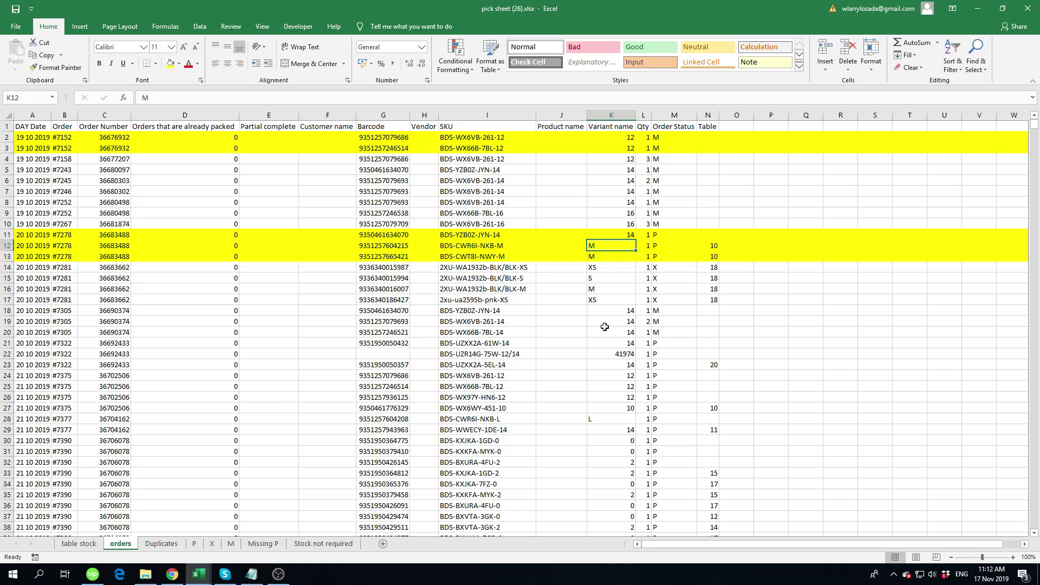
scroll(605, 327, "down", 2)
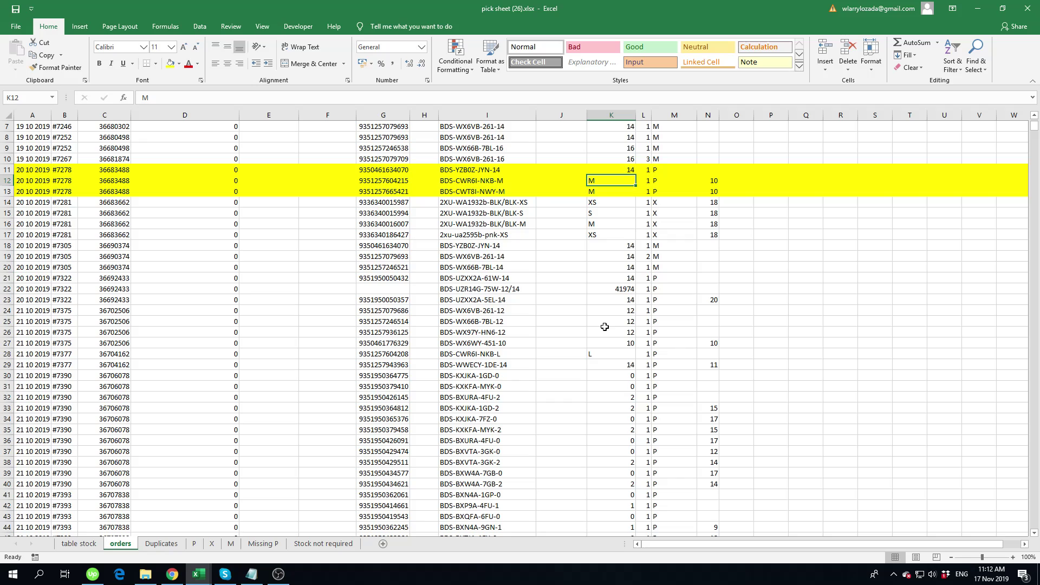
scroll(604, 327, "up", 2)
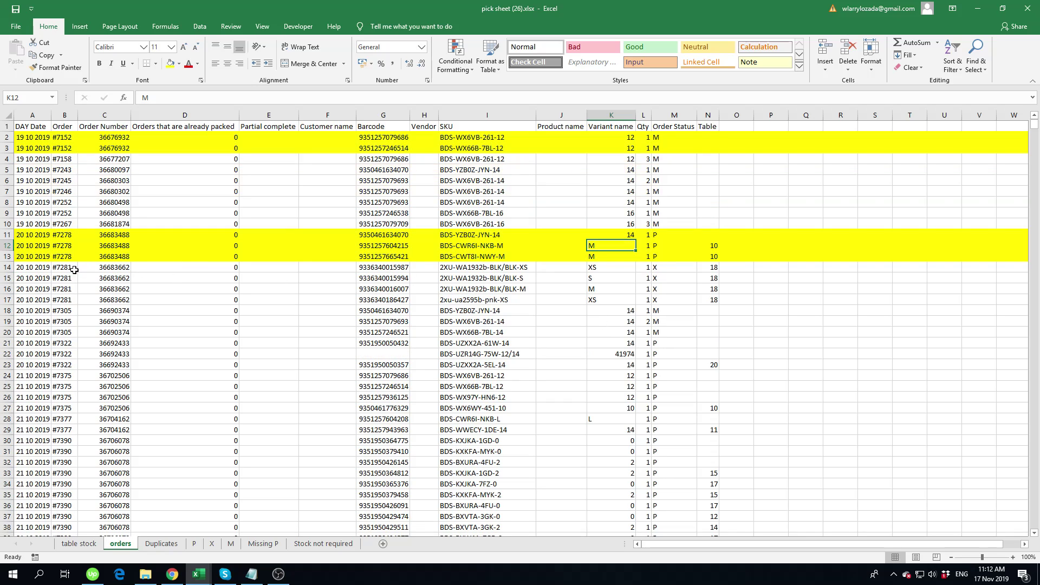
Fill rows 14 to 17 of the orders sheet with orange.
left_click_drag(7, 267, 6, 299)
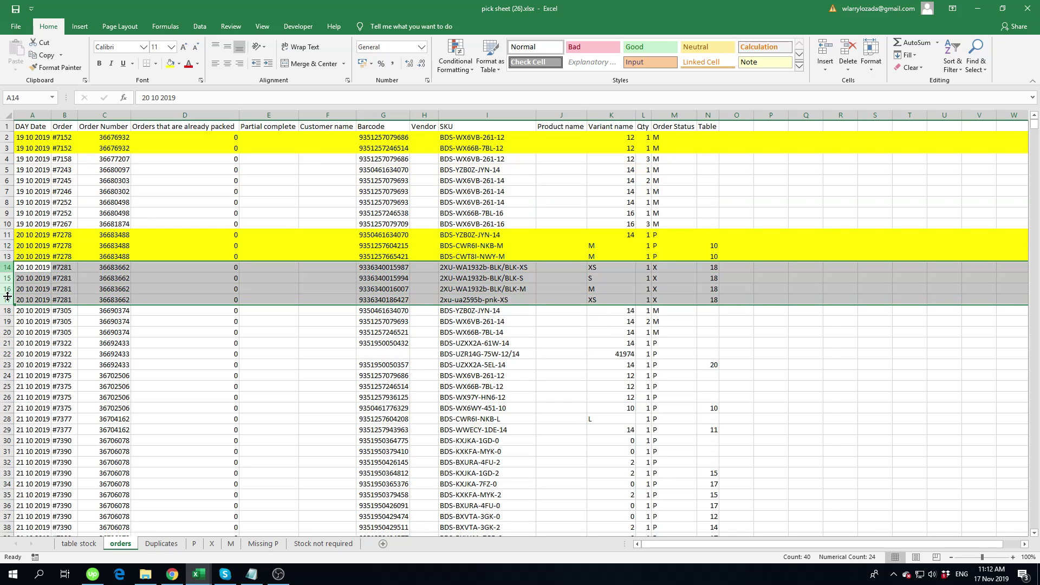
left_click(178, 64)
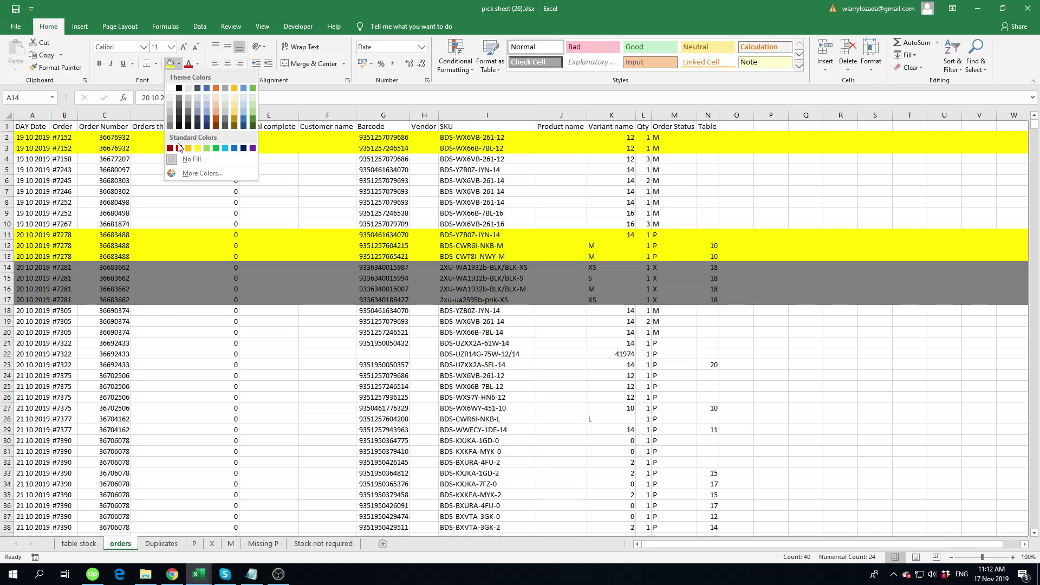
left_click(241, 129)
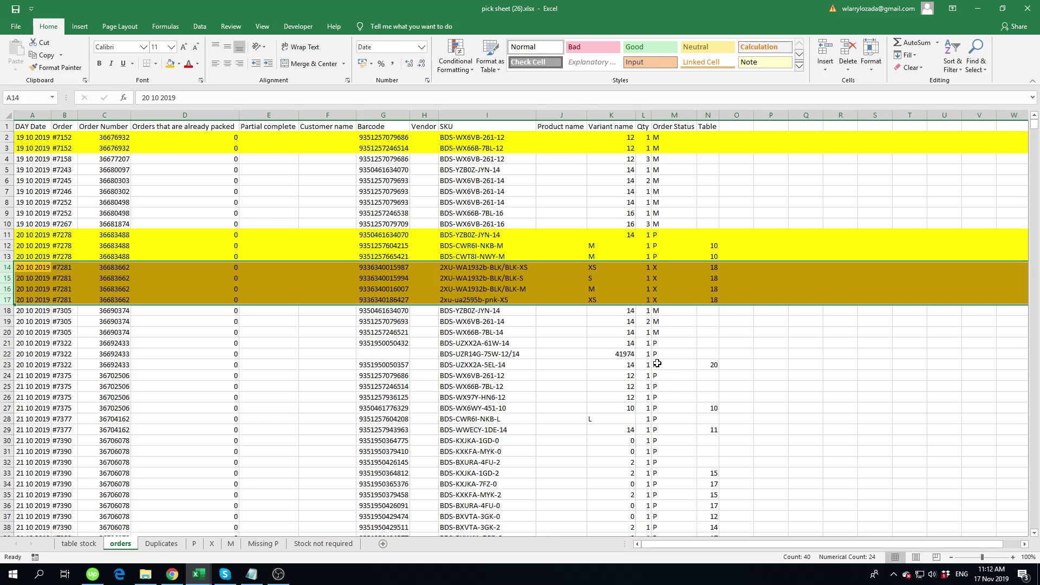
Fill rows 21 to 23 of the orders sheet with light blue.
left_click(659, 347)
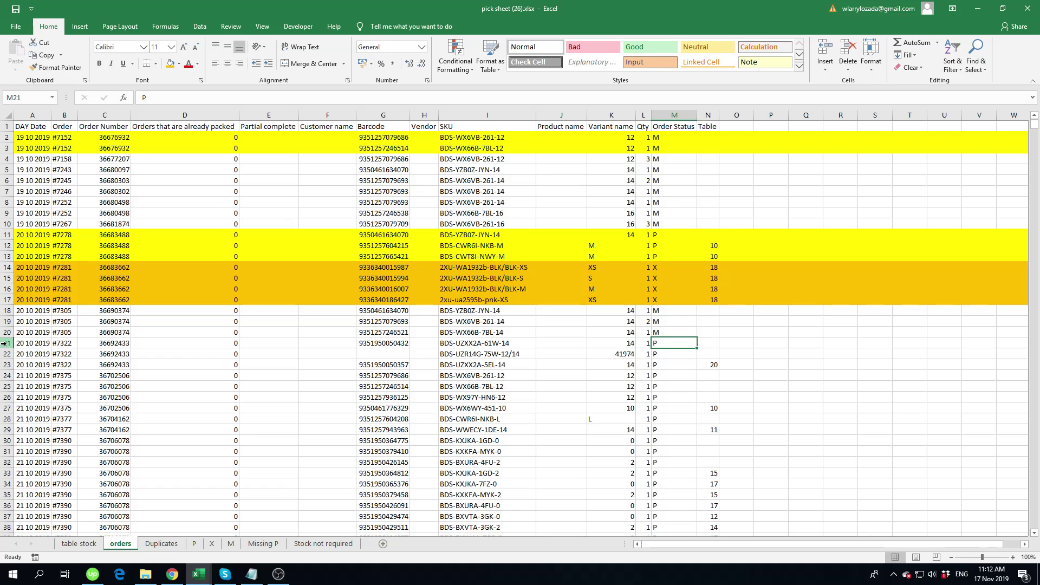
left_click_drag(5, 343, 5, 368)
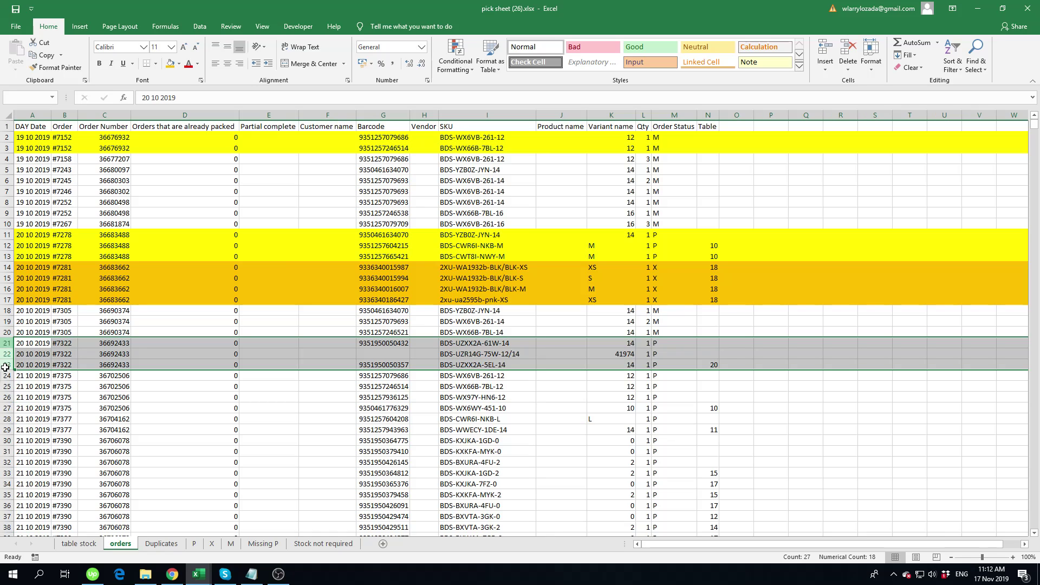
left_click(178, 64)
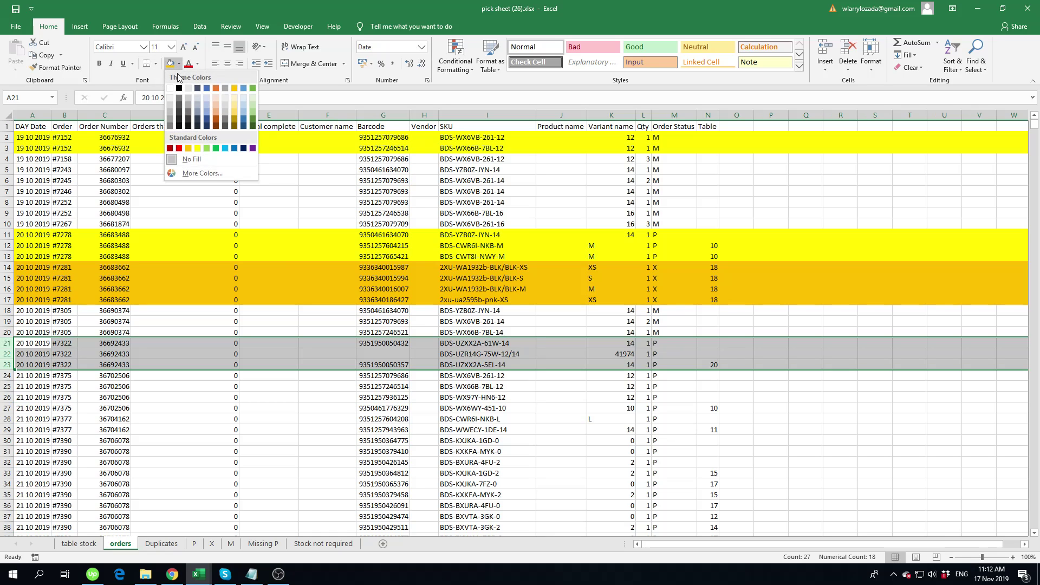
left_click(207, 99)
left_click(133, 399)
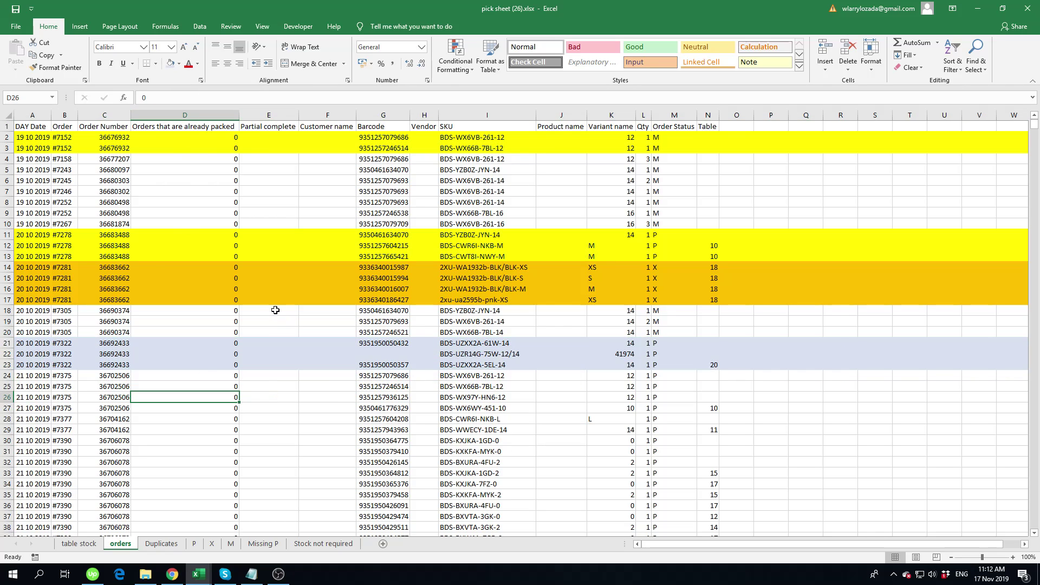
left_click(403, 342)
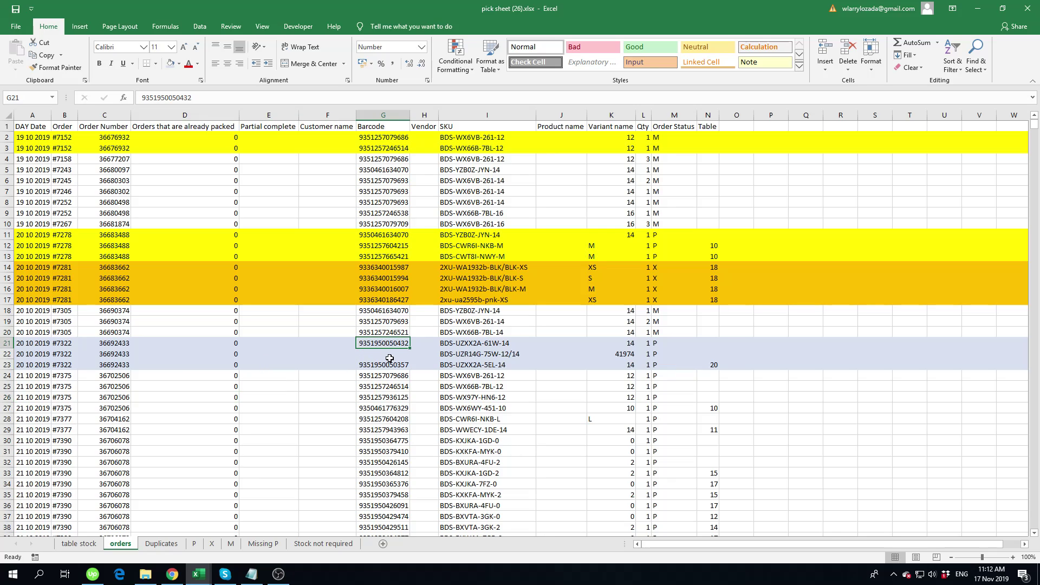
key("ctrl+c")
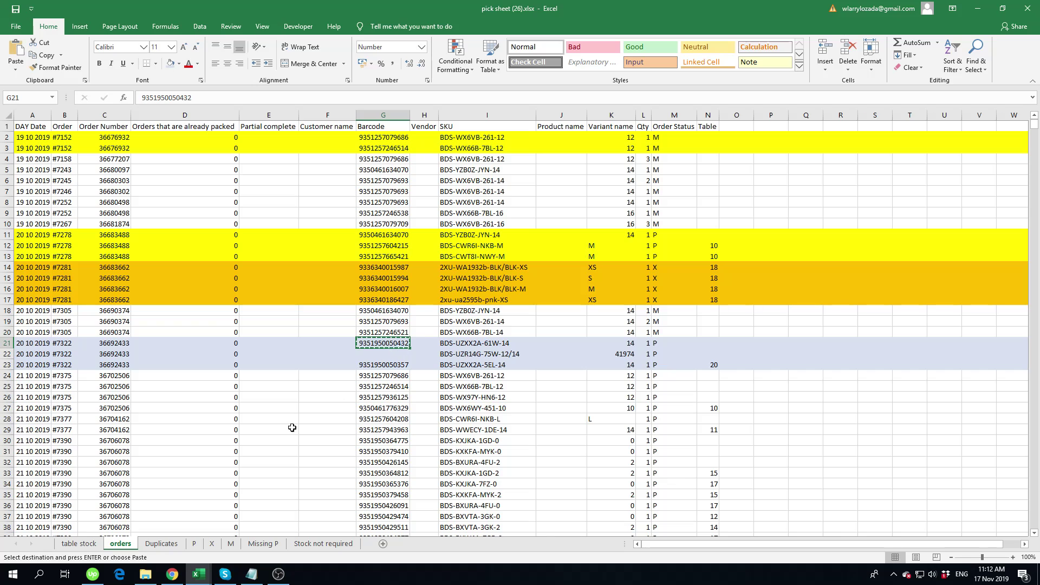
left_click(79, 544)
left_click(293, 343)
key("ctrl+f")
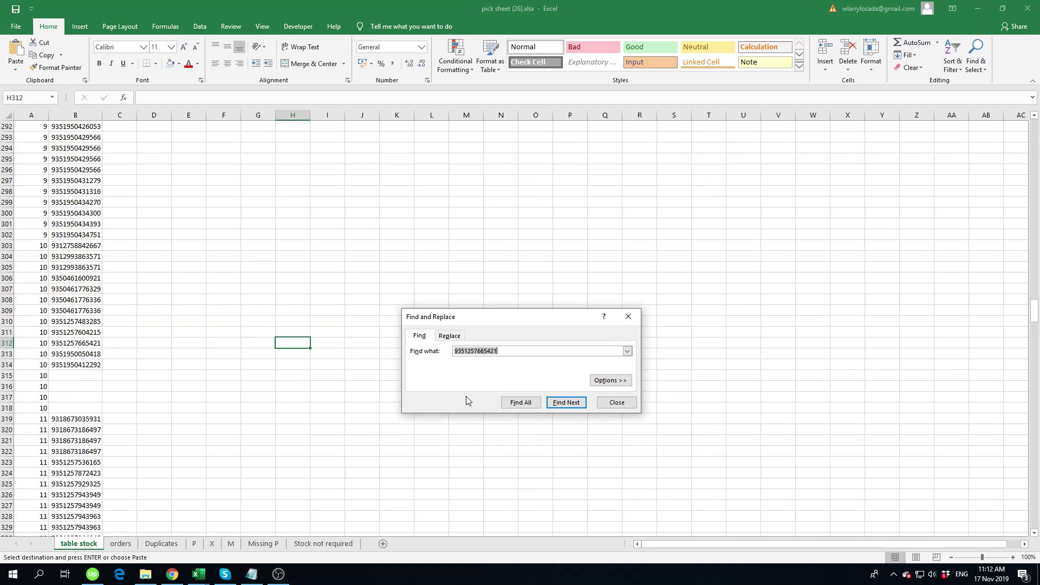
key("ctrl+v")
left_click(566, 402)
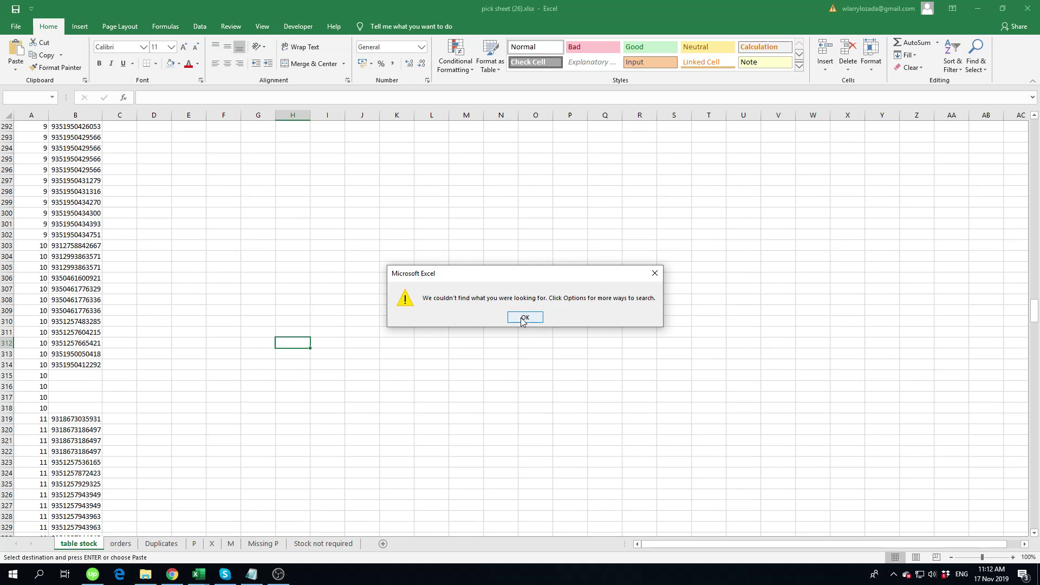
left_click(525, 319)
left_click(617, 402)
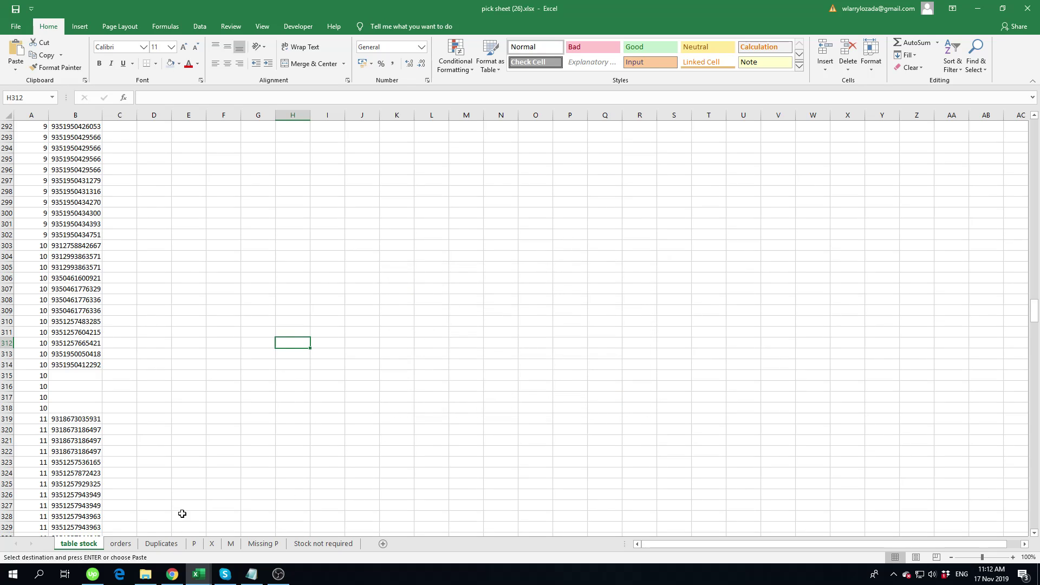
left_click(121, 543)
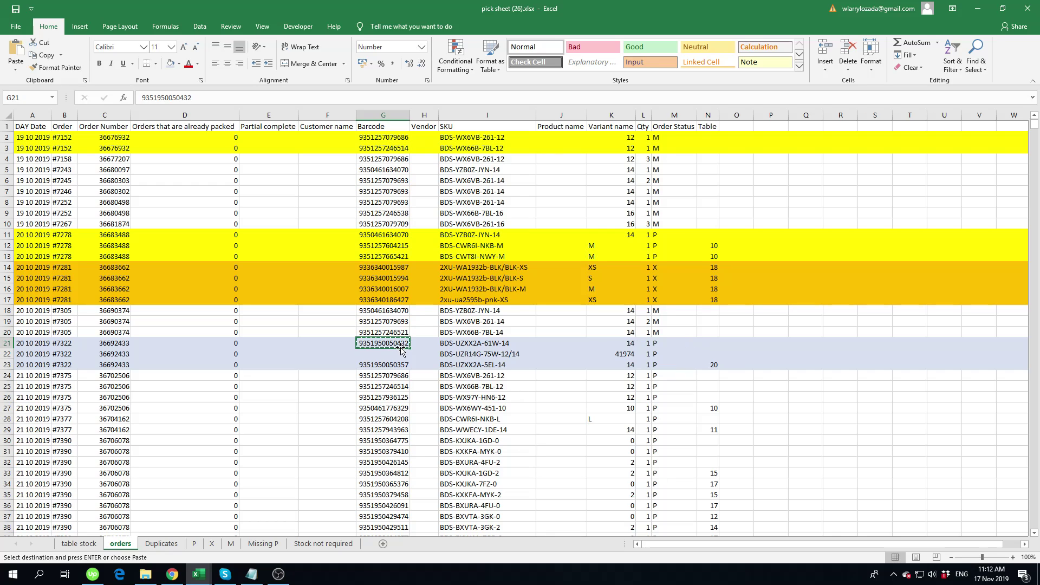
key("Escape")
Check the order status of rows 21 and 22 and the barcode cell of row 22.
left_click(657, 344)
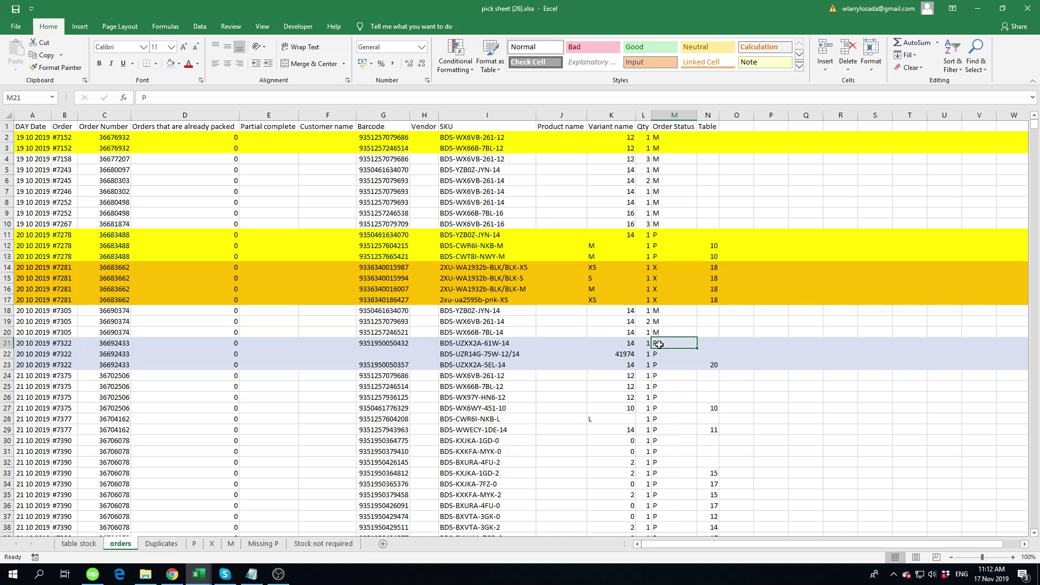
left_click(389, 354)
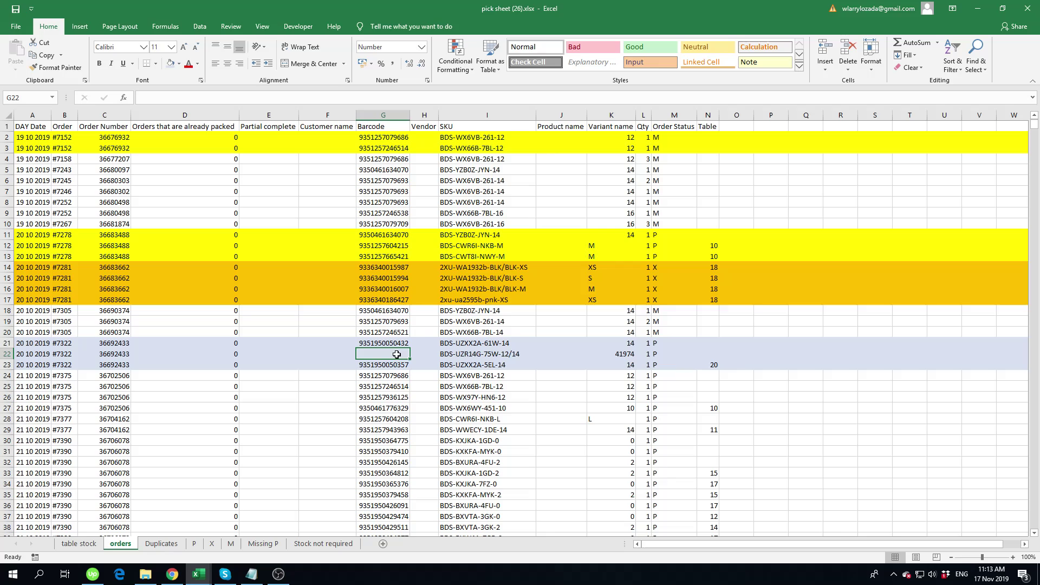
left_click(677, 355)
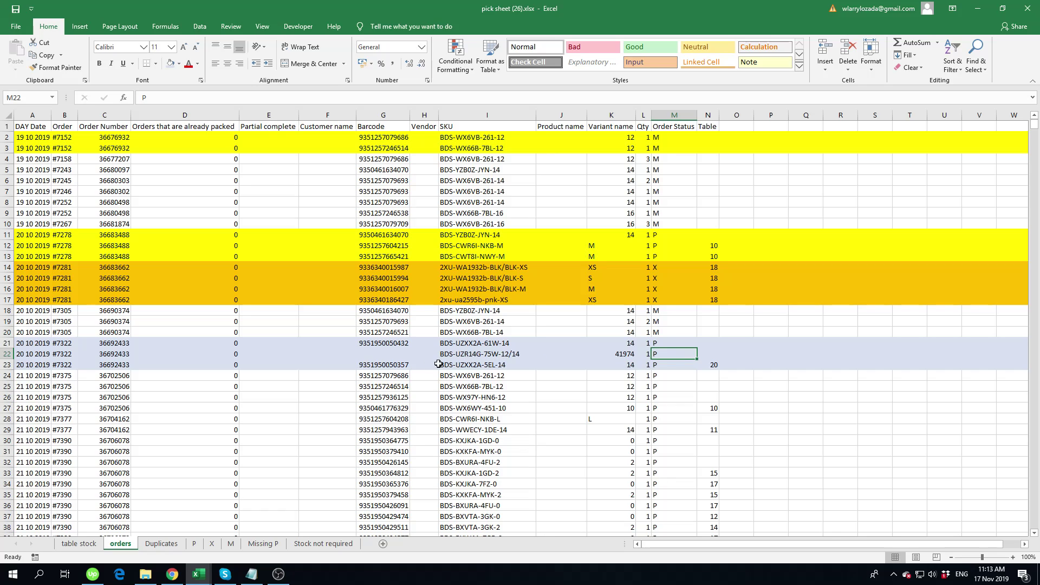
left_click(391, 366)
key("ctrl+c")
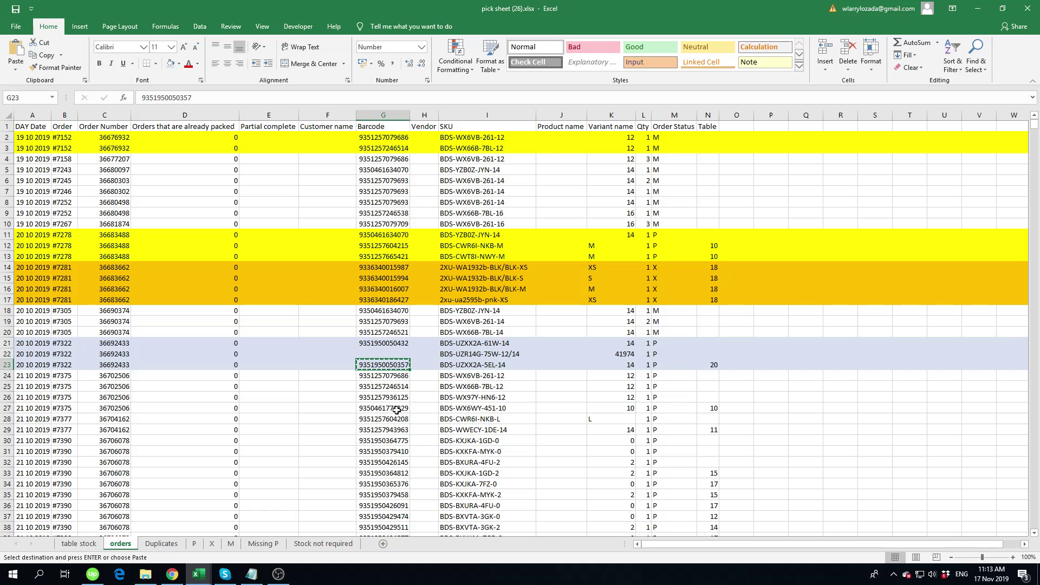
left_click(79, 543)
left_click(222, 400)
key("ctrl+f")
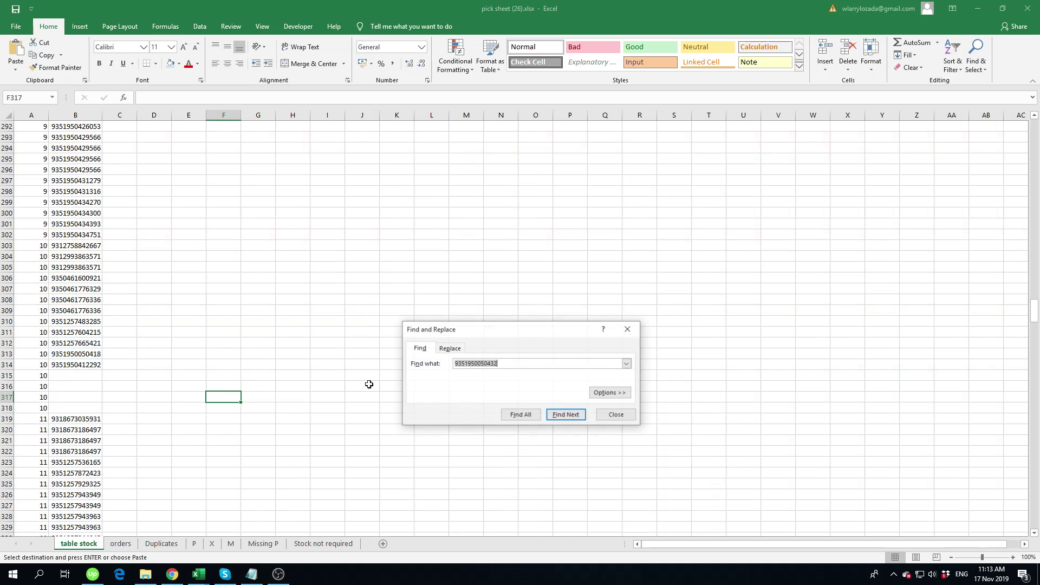
key("ctrl+v")
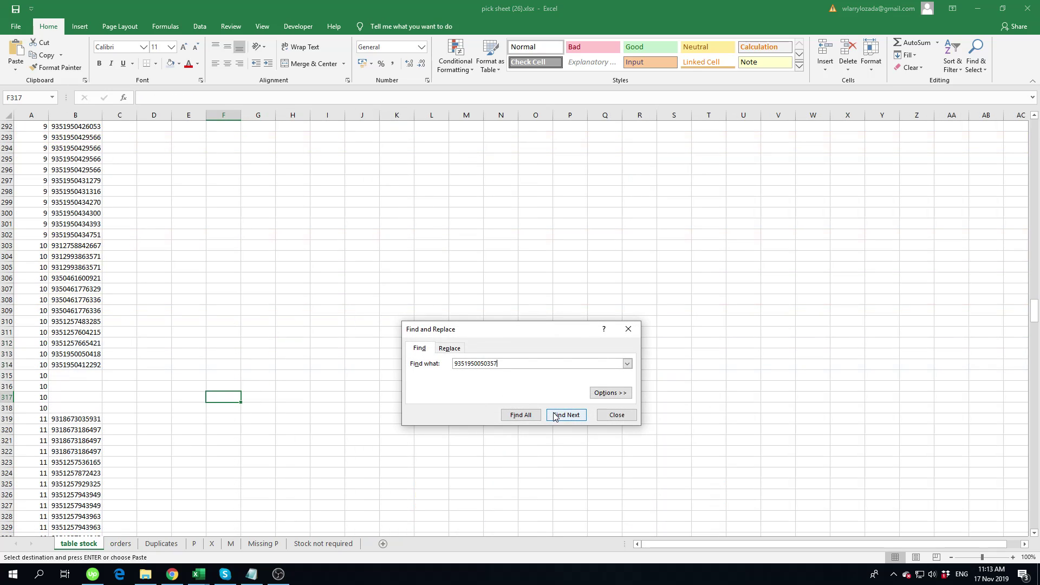
left_click(566, 415)
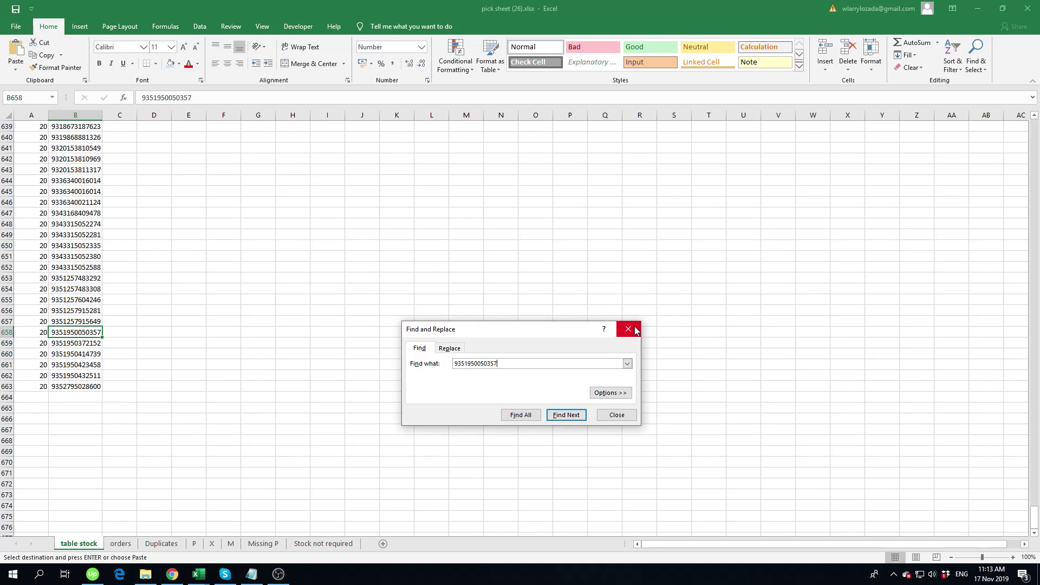
left_click(627, 329)
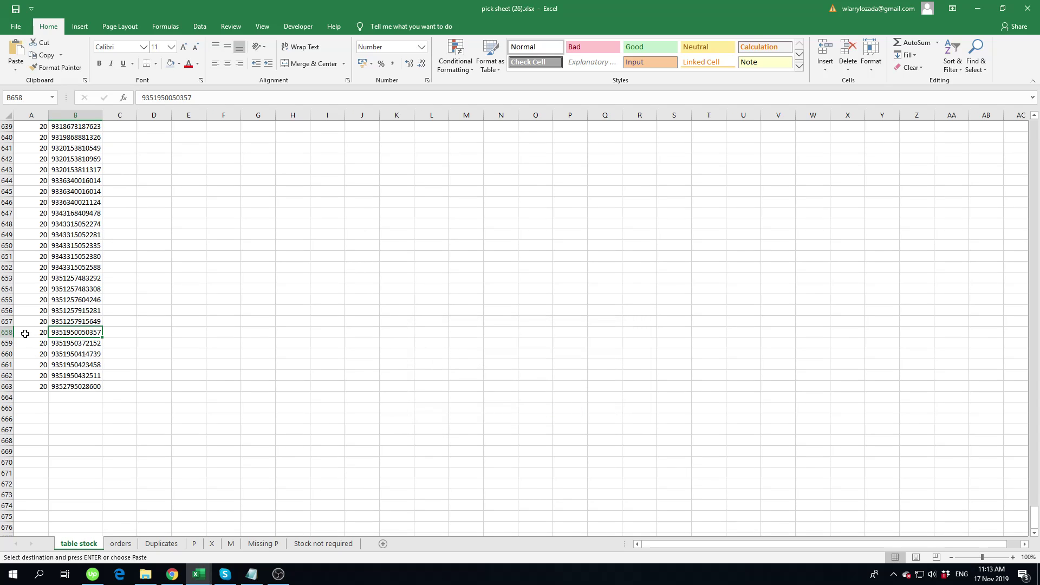
left_click(9, 332)
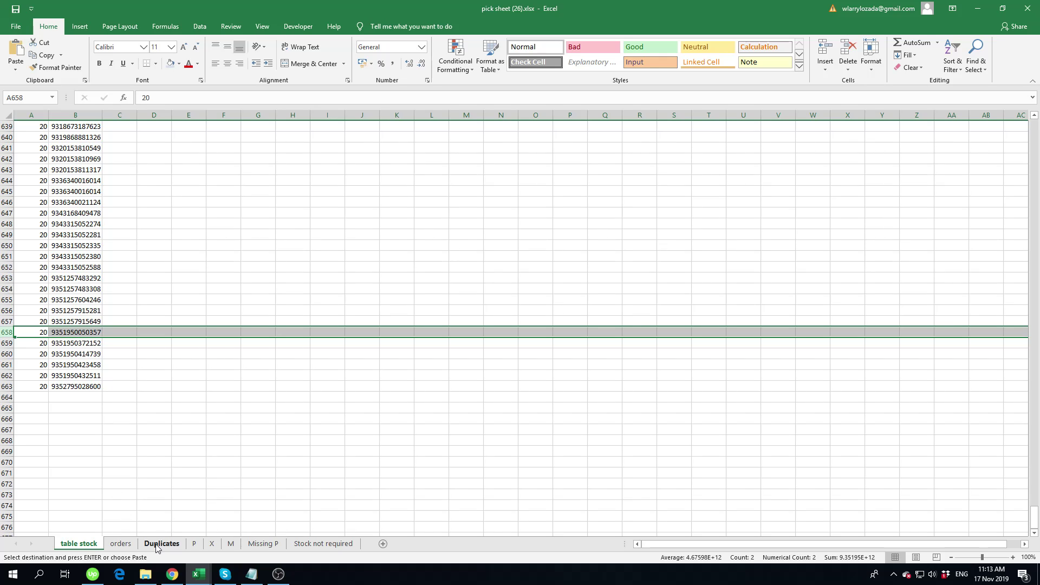
left_click(129, 547)
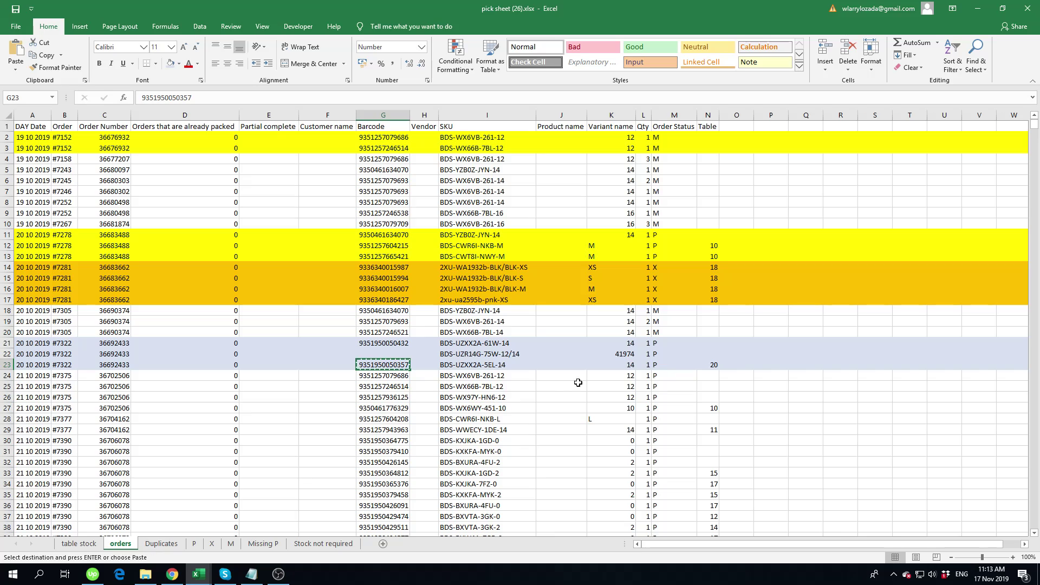
Check the quantity and order status in row 23, and review rows 21 to 23 of the orders sheet with their table number.
left_click(631, 365)
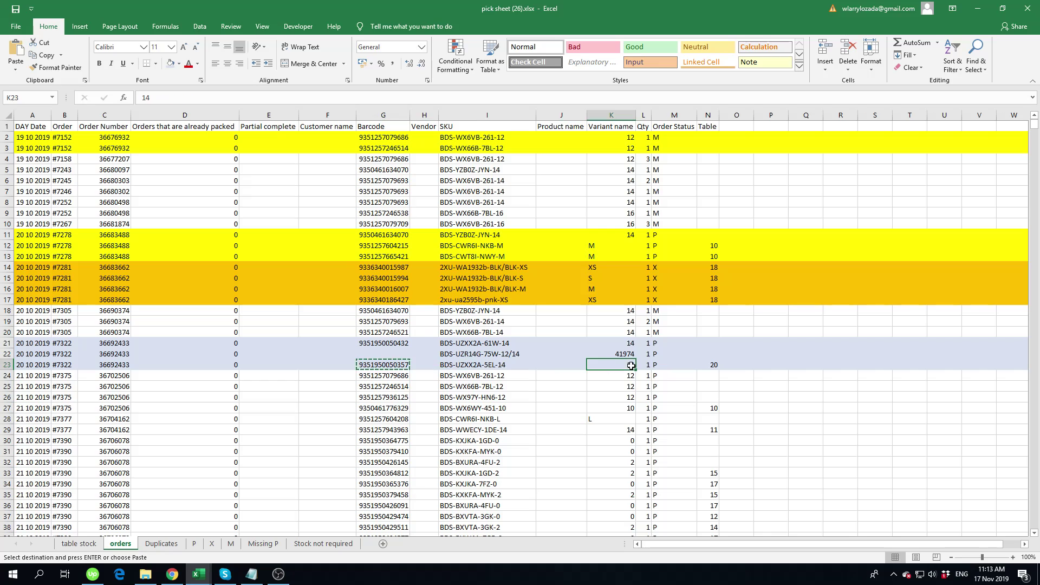
left_click(649, 367)
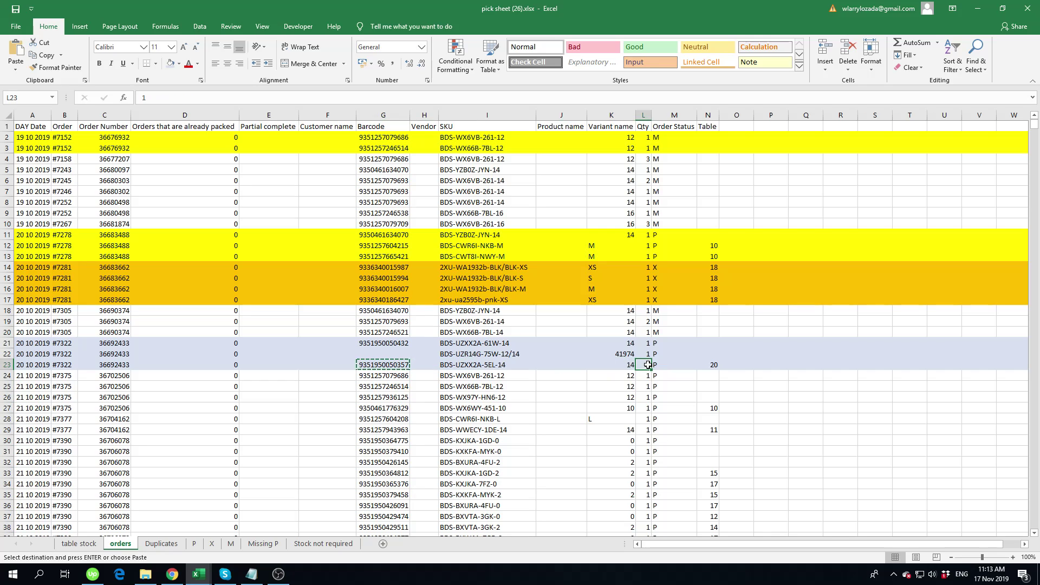
key("Escape")
left_click(656, 366)
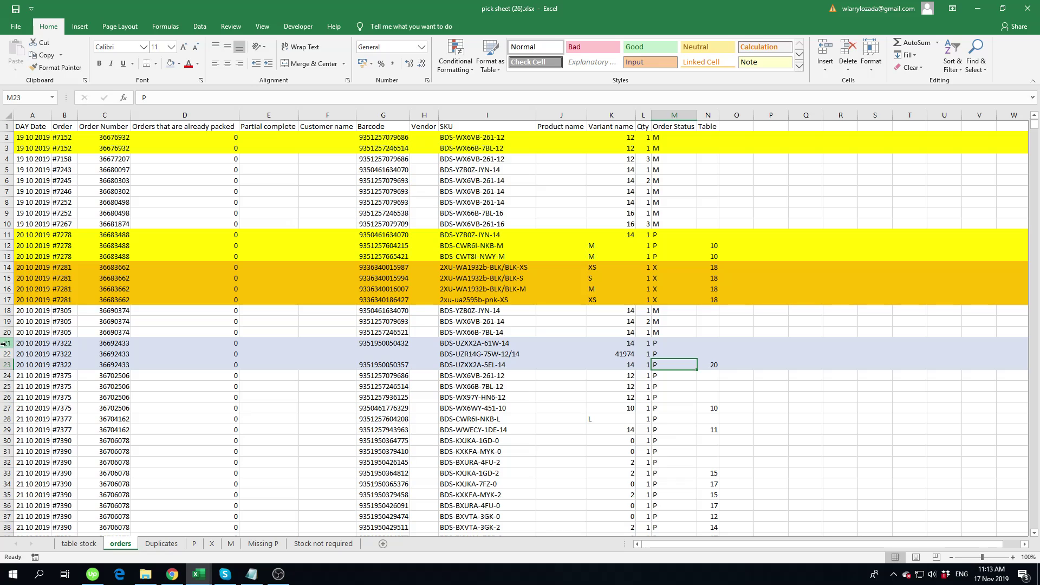
left_click_drag(4, 343, 7, 353)
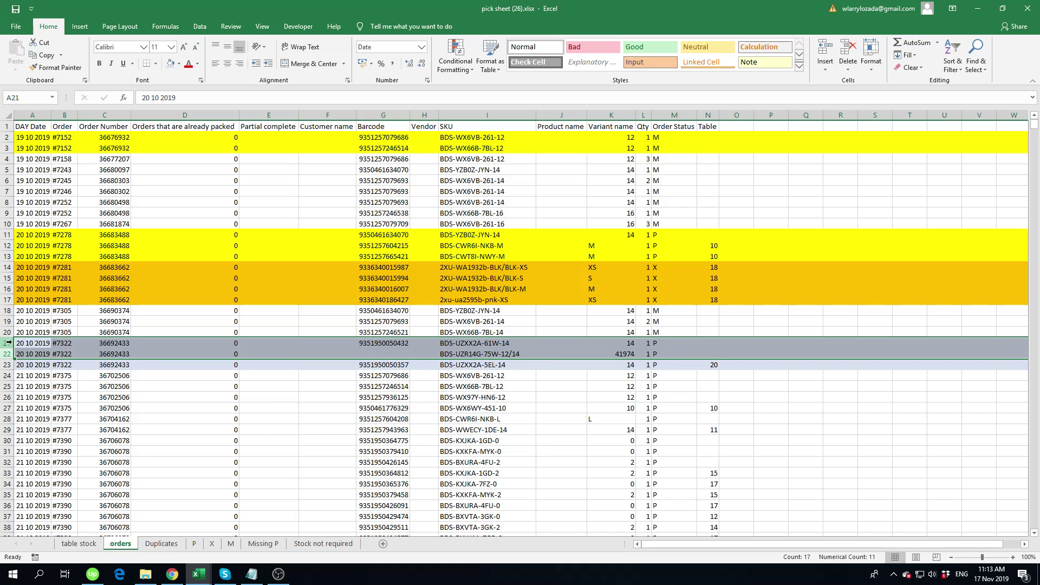
left_click_drag(9, 345, 9, 363)
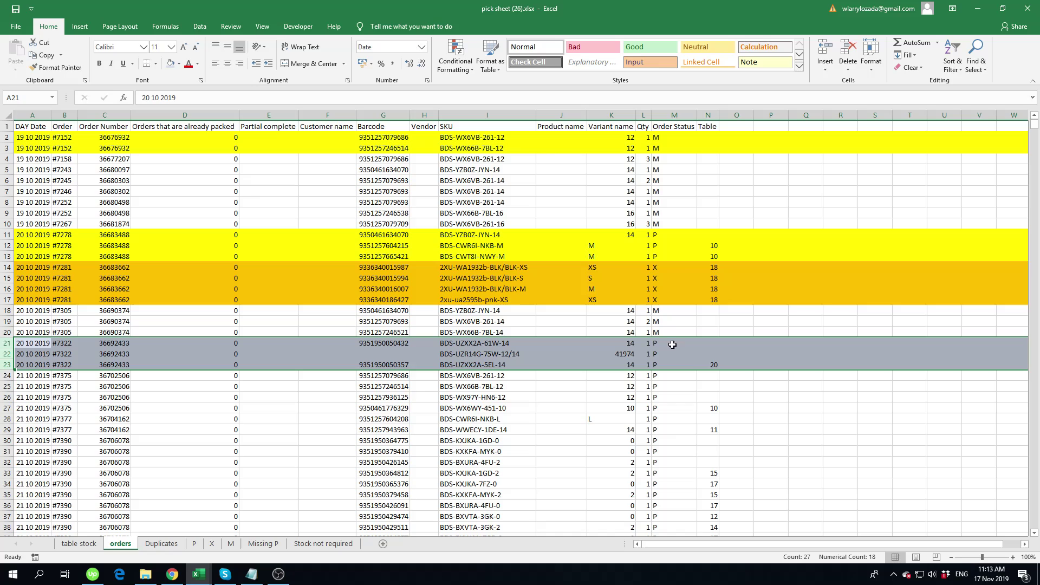
left_click(714, 364)
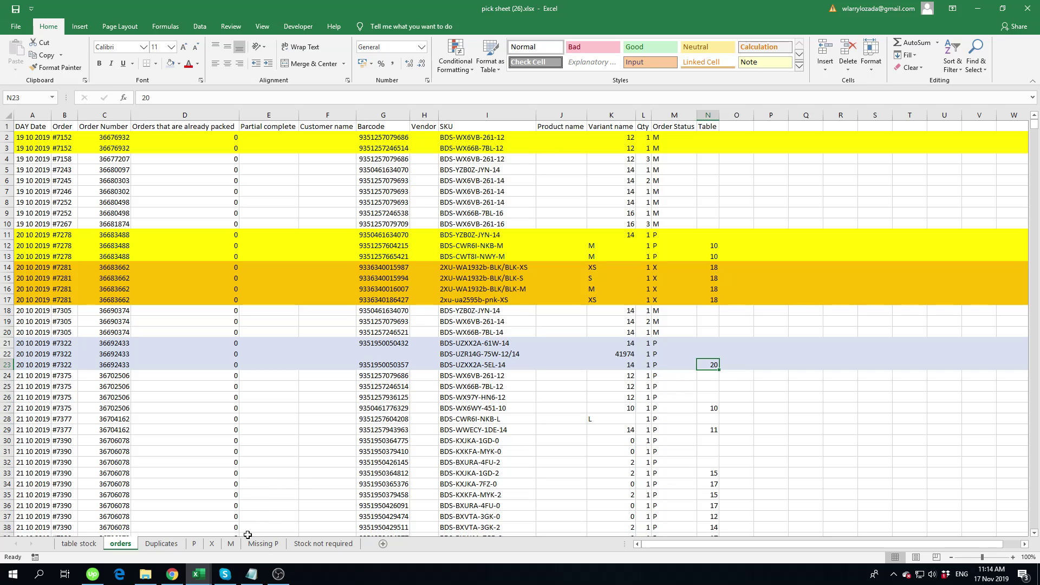
Reread the sheet requirements in the Notepad note and compare the M-status order in orders row 3 with the M sheet.
left_click(252, 574)
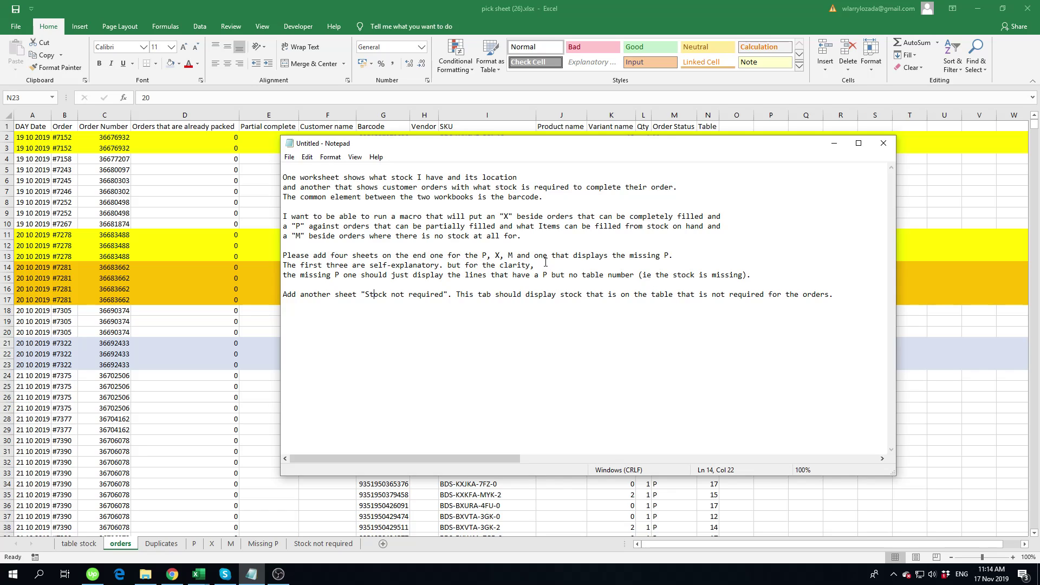
left_click(834, 143)
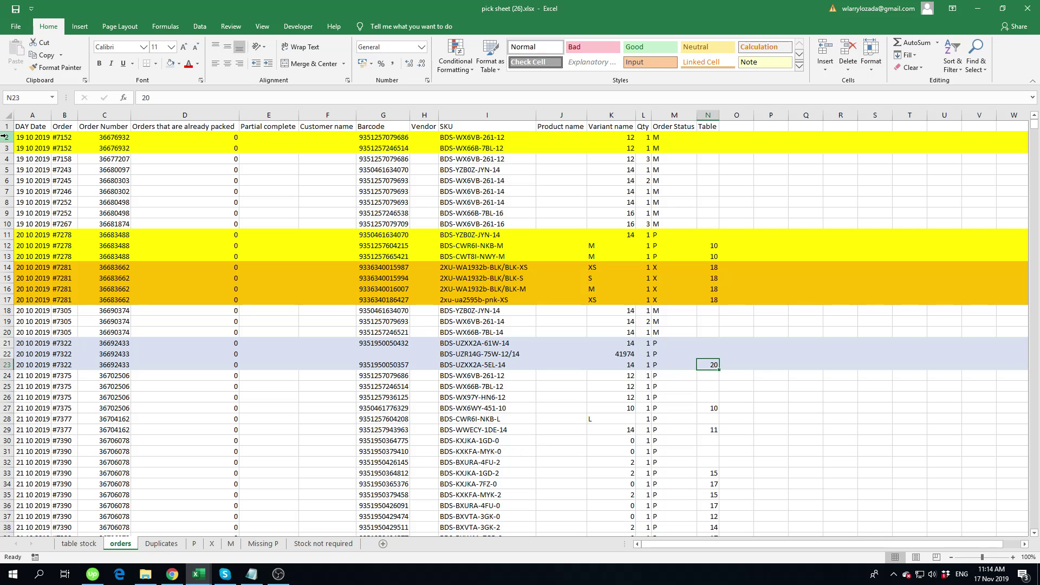
left_click(231, 543)
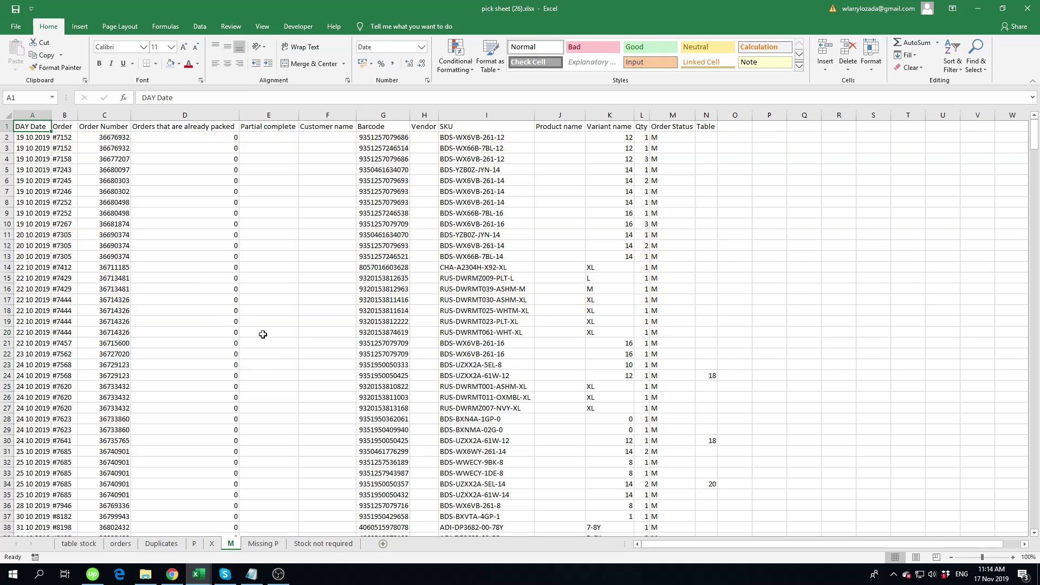
left_click(127, 543)
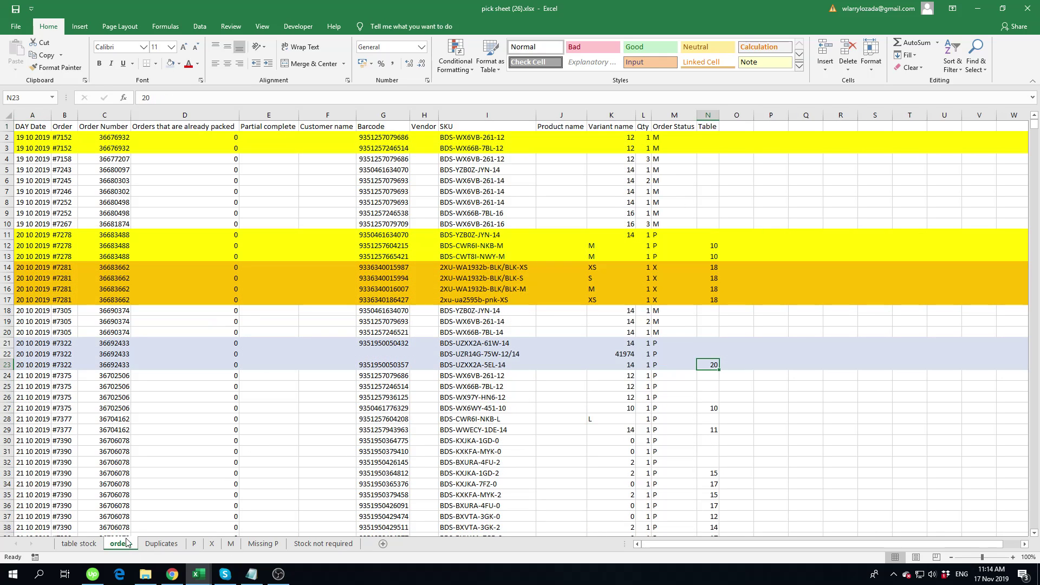
left_click(5, 148)
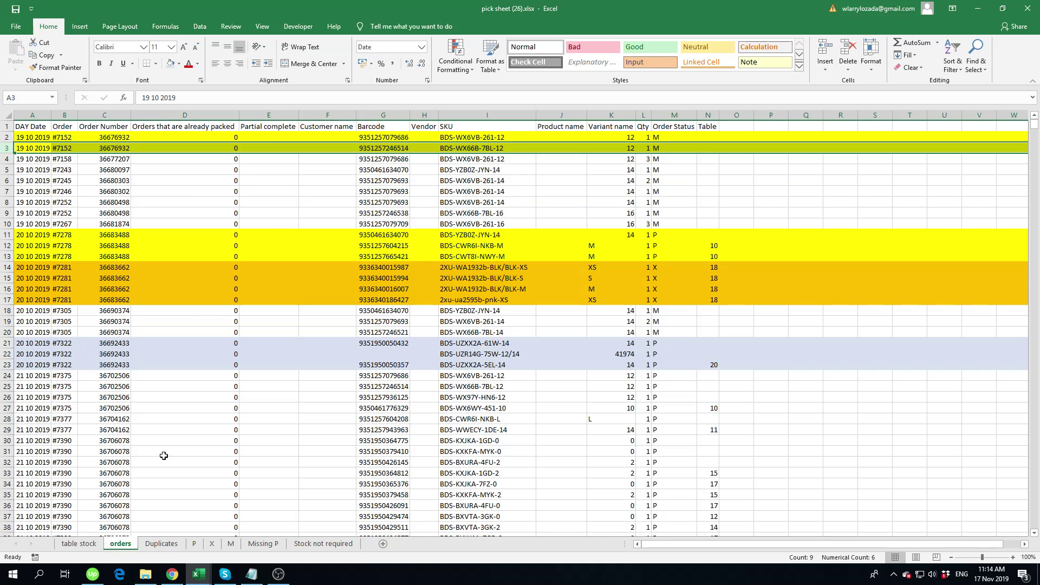
left_click(230, 543)
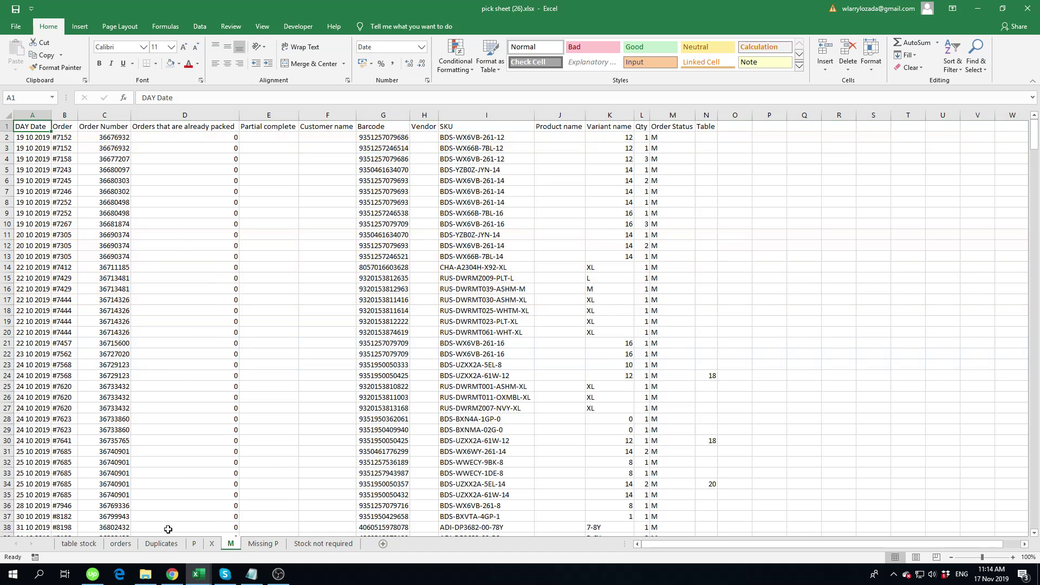
Compare the P-status order in row 11 of the orders sheet with the entries of the P sheet.
left_click(121, 544)
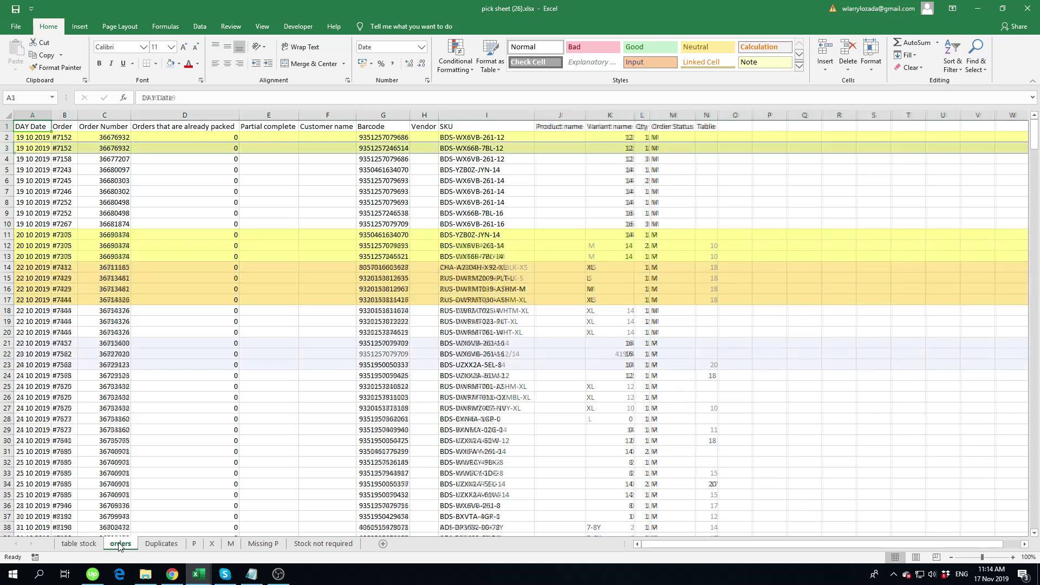
left_click(8, 234)
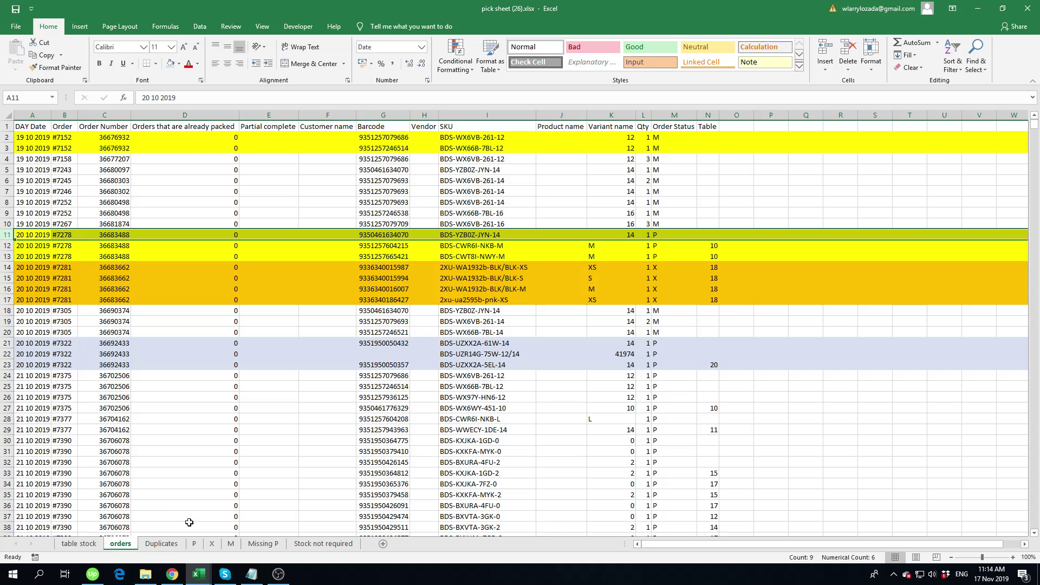
left_click(194, 543)
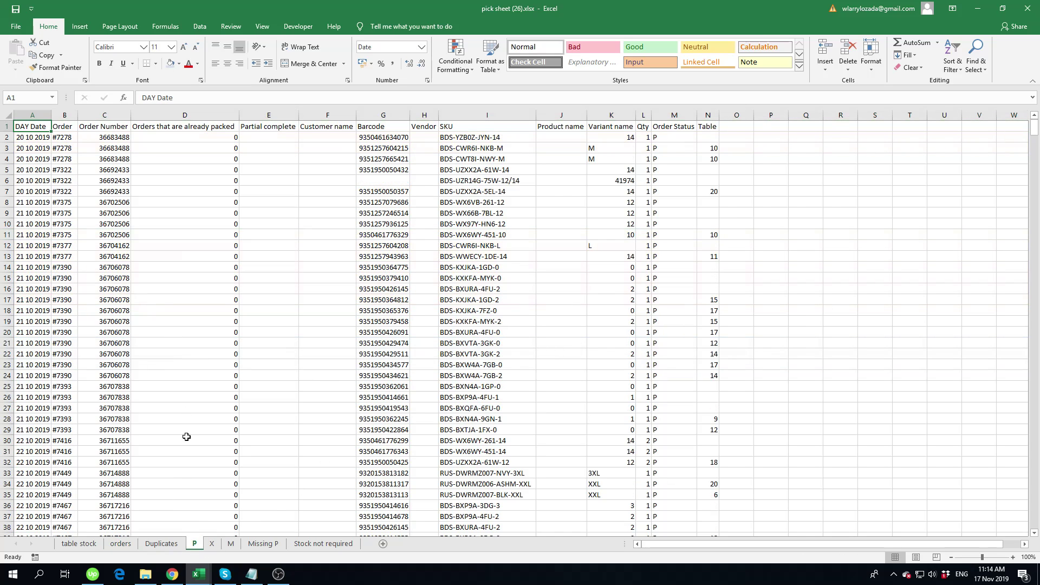
left_click(130, 546)
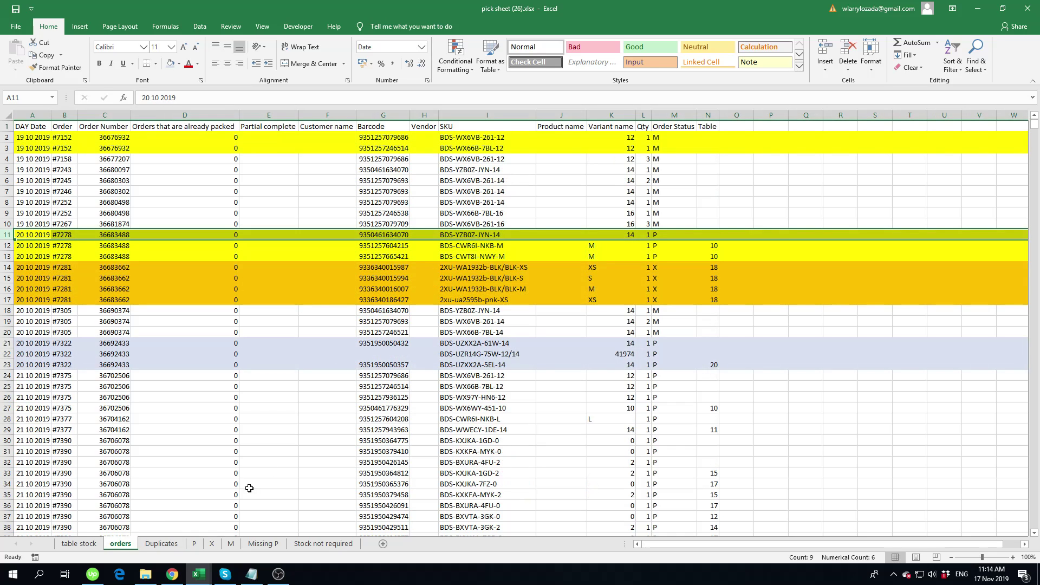
left_click(196, 544)
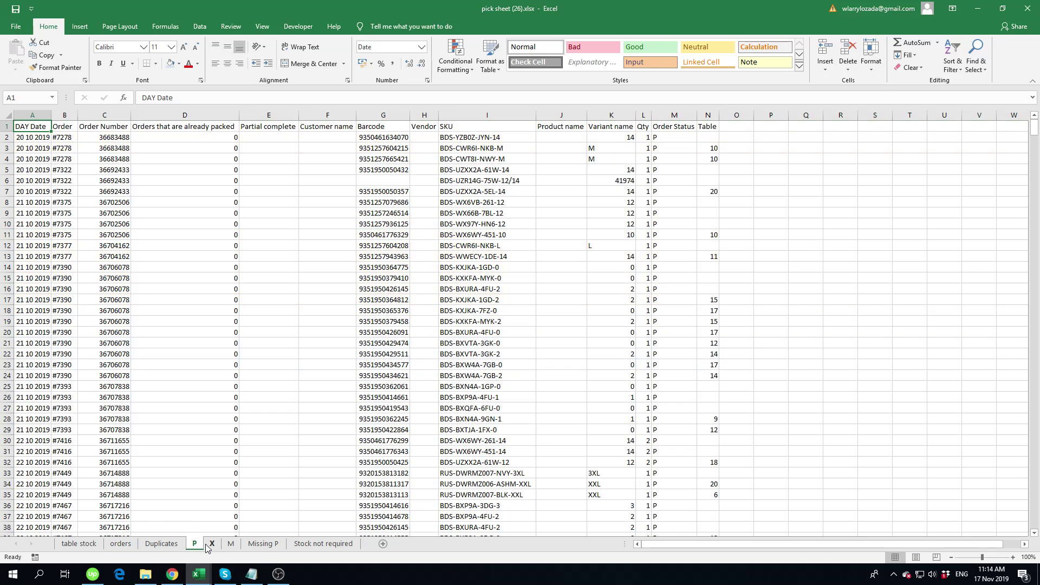
View the X sheet and examine the order statuses listed on the M sheet.
left_click(210, 544)
left_click(231, 544)
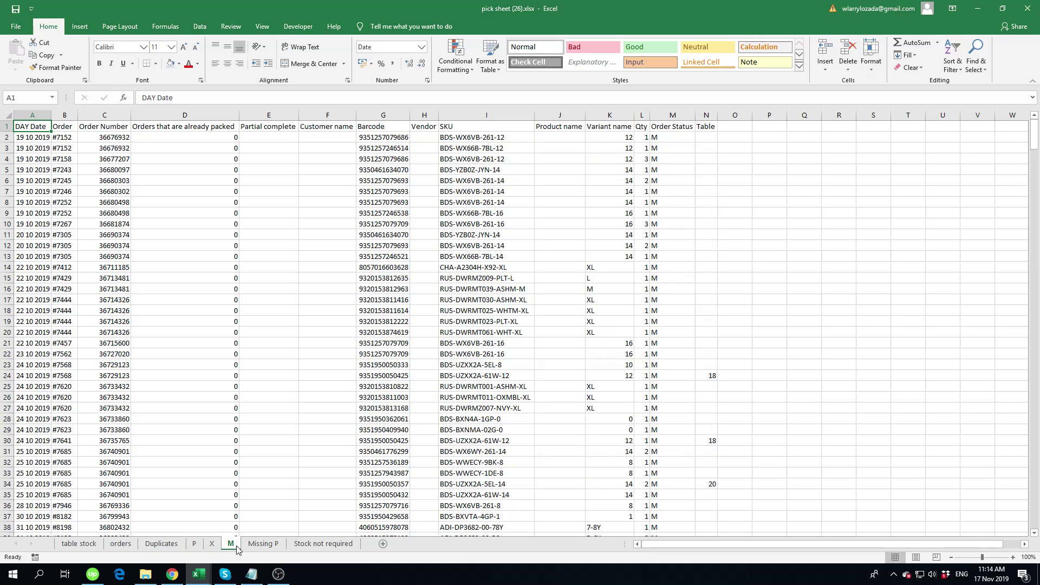
left_click(664, 169)
scroll(685, 309, "down", 1)
scroll(685, 317, "up", 1)
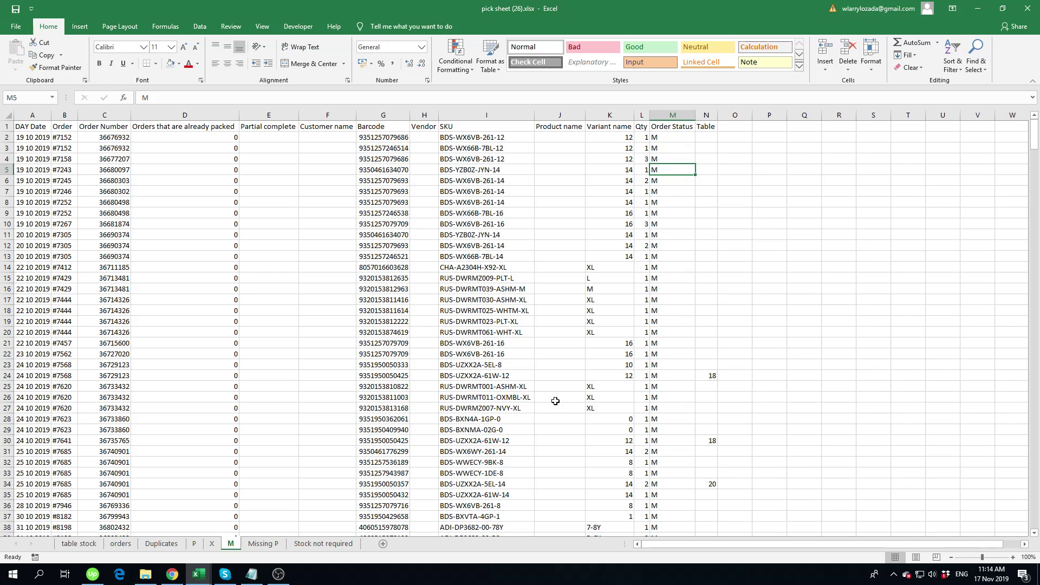
Compare the Missing P sheet with the P sheet to check which partial-order lines have no table number.
left_click(263, 544)
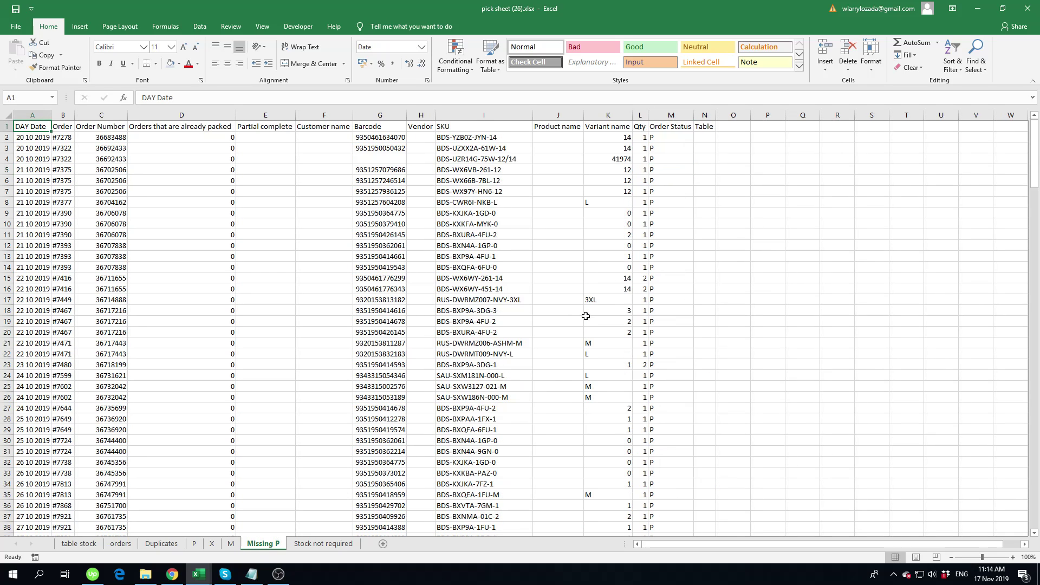
left_click(194, 544)
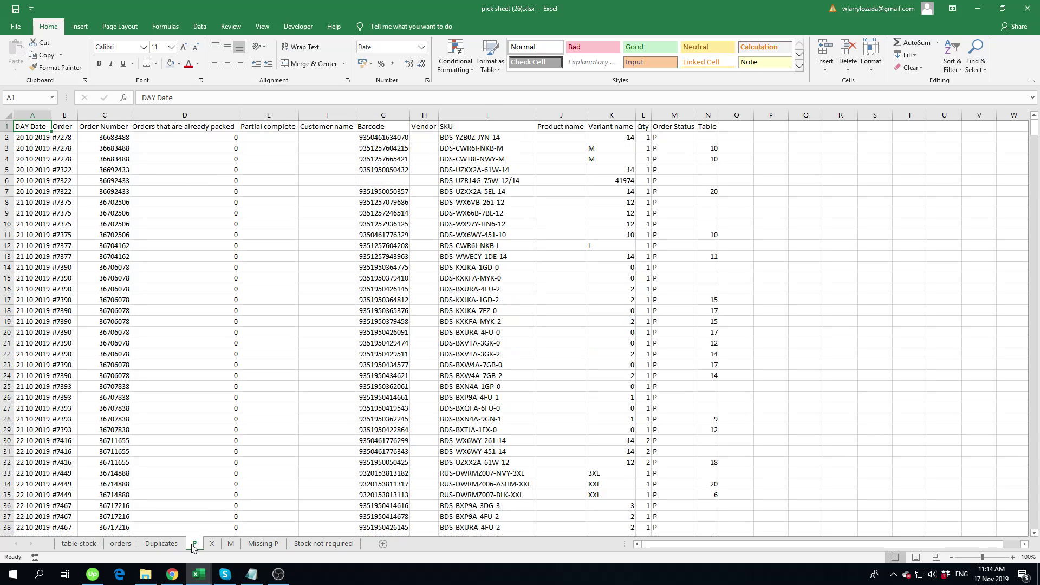
left_click(264, 544)
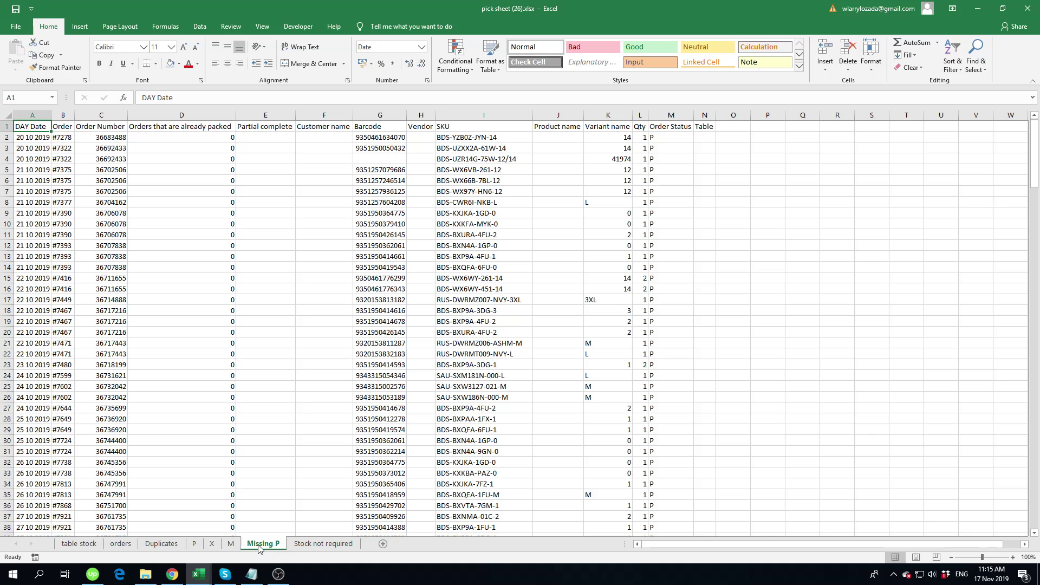
left_click(195, 544)
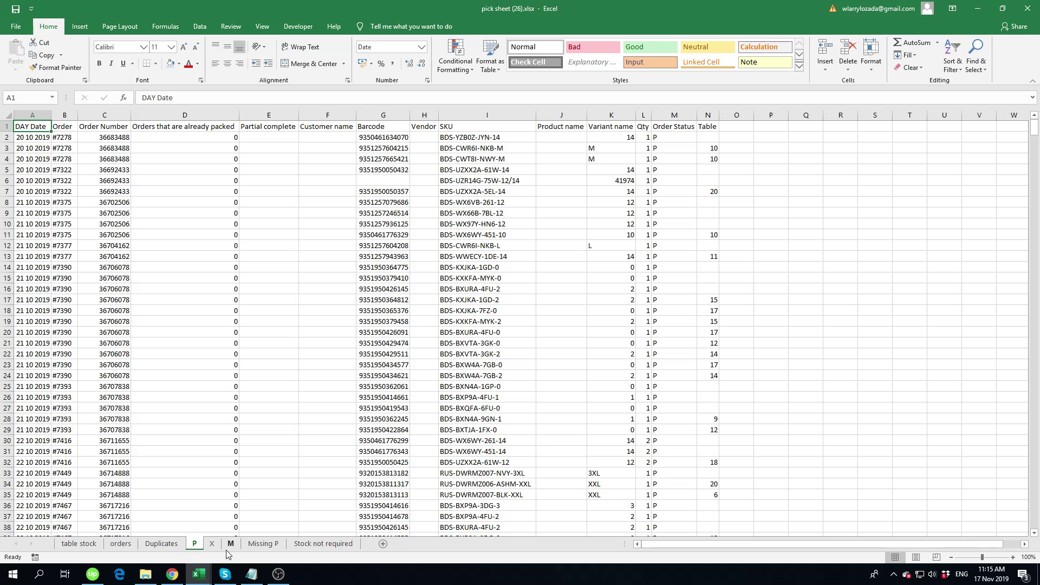
left_click(264, 545)
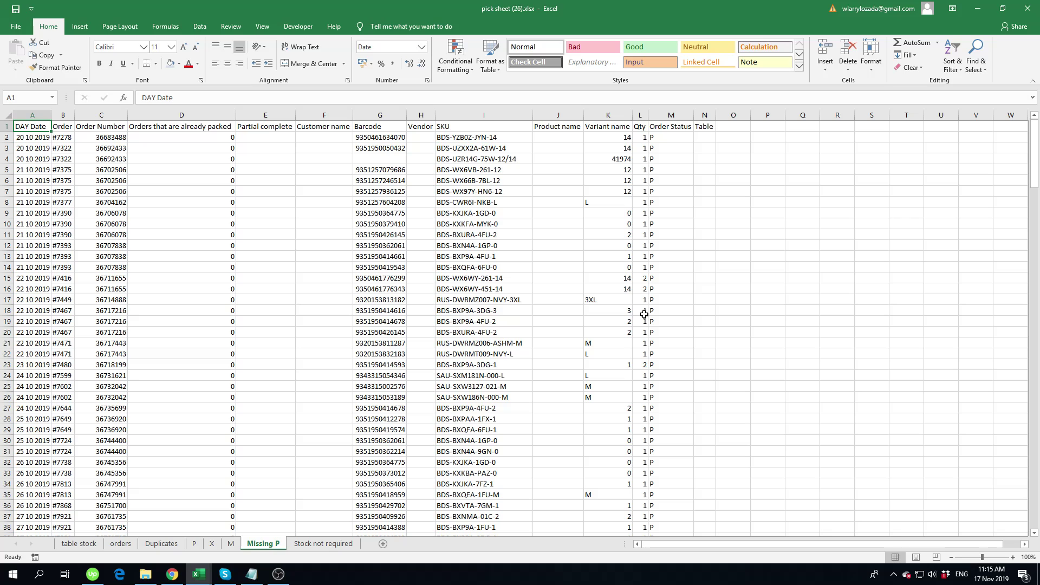
Highlight rows 3 and 4 of the P sheet, view the table stock sheet and return to the P sheet.
left_click(194, 545)
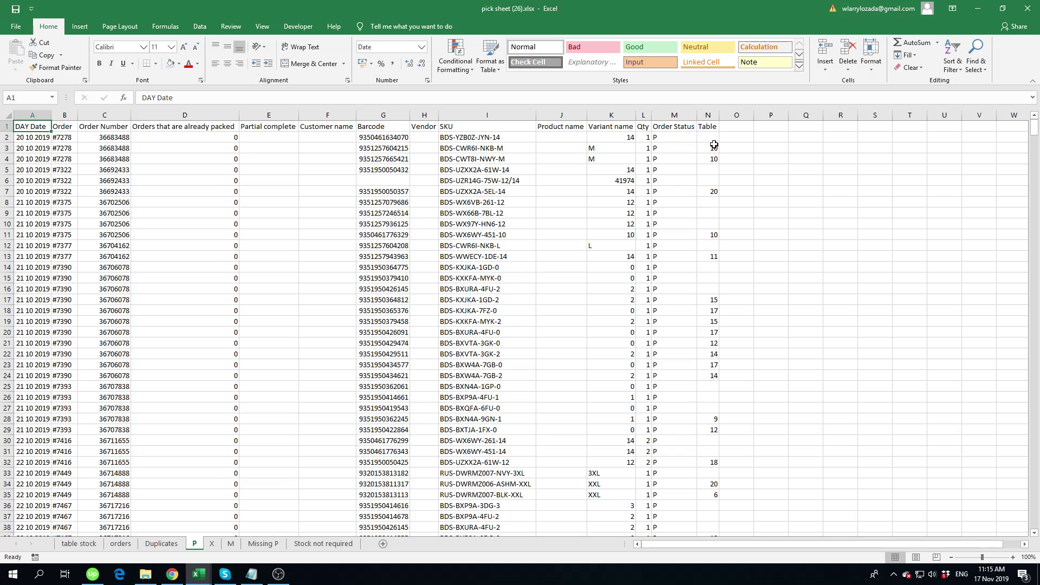
left_click_drag(7, 148, 7, 161)
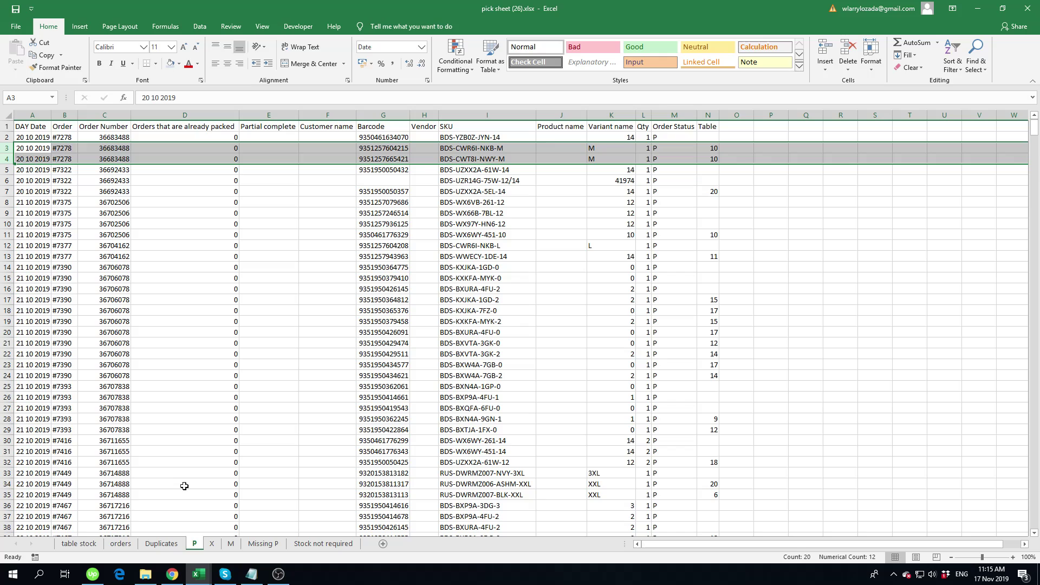
left_click(85, 545)
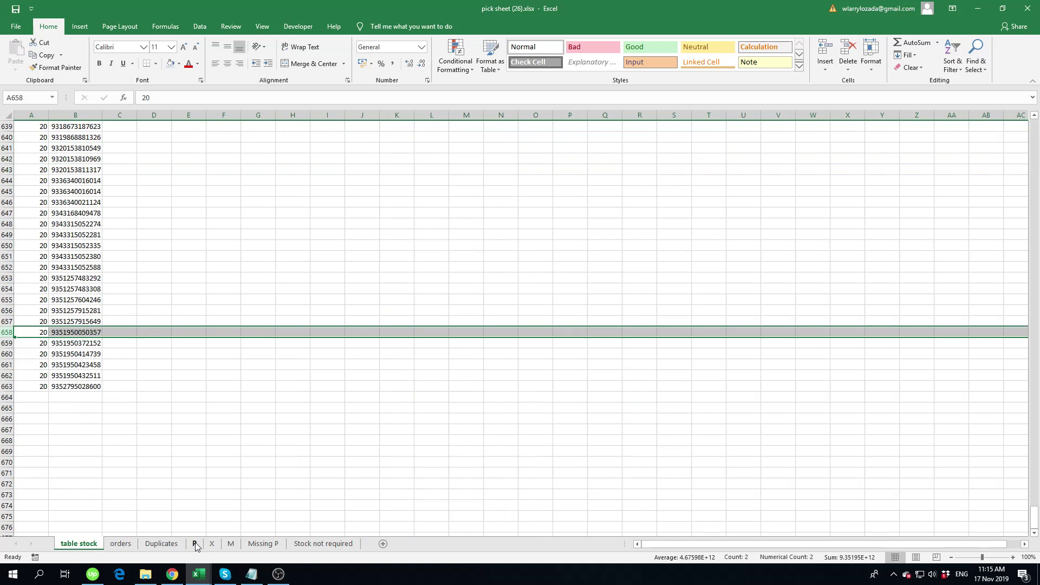
left_click(195, 543)
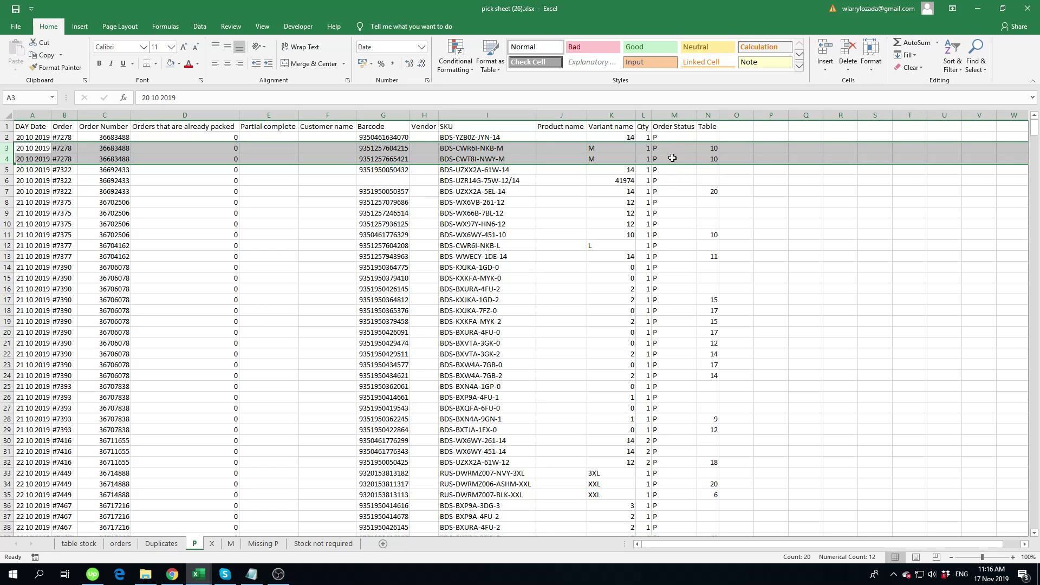
Examine the order statuses and table numbers throughout the M sheet.
left_click(231, 544)
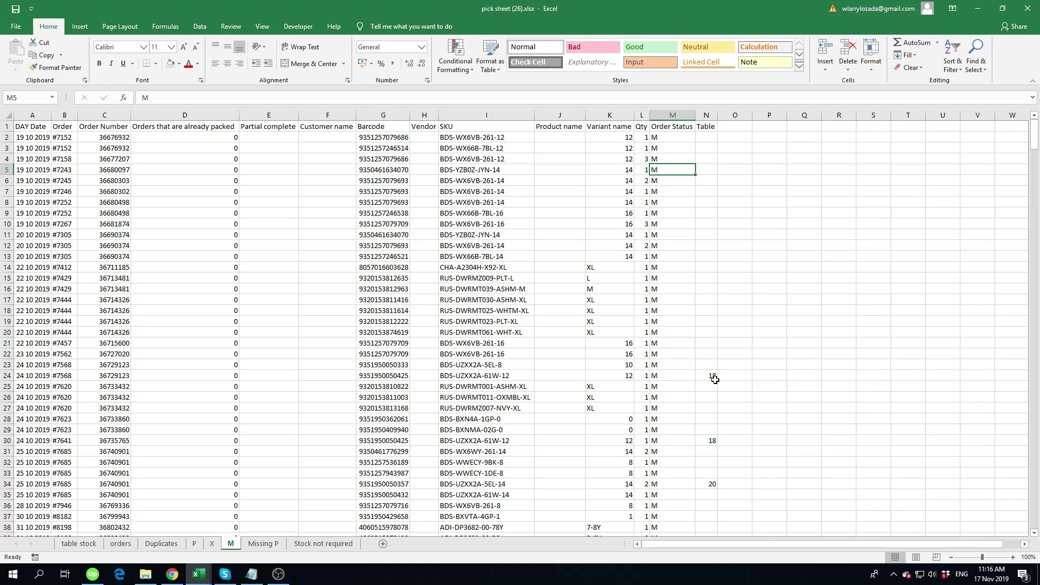
scroll(566, 385, "down", 5)
scroll(566, 385, "up", 5)
Compare the barcodes on the Stock not required sheet with the table stock sheet.
left_click(325, 544)
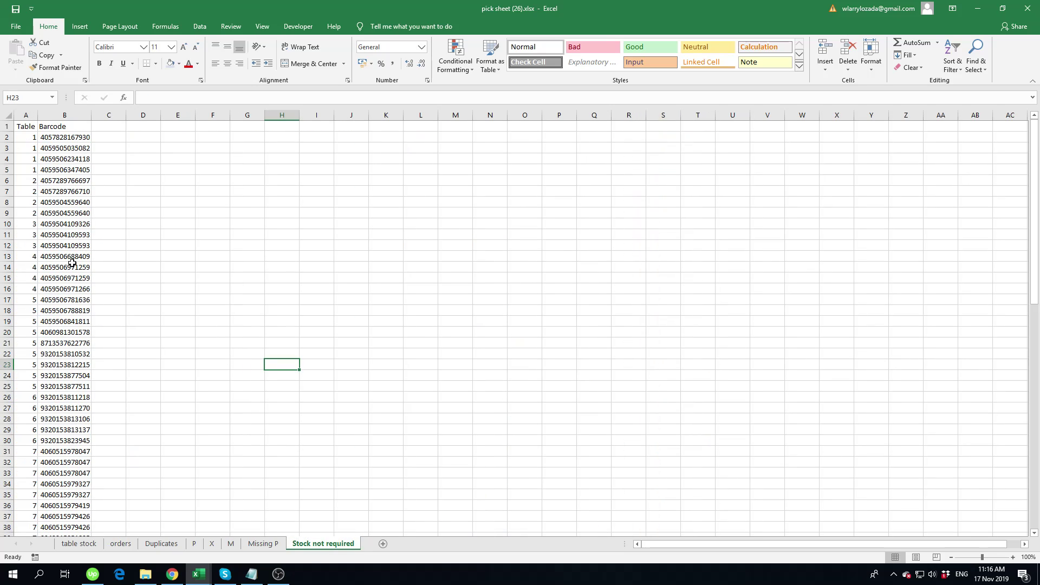
left_click(78, 544)
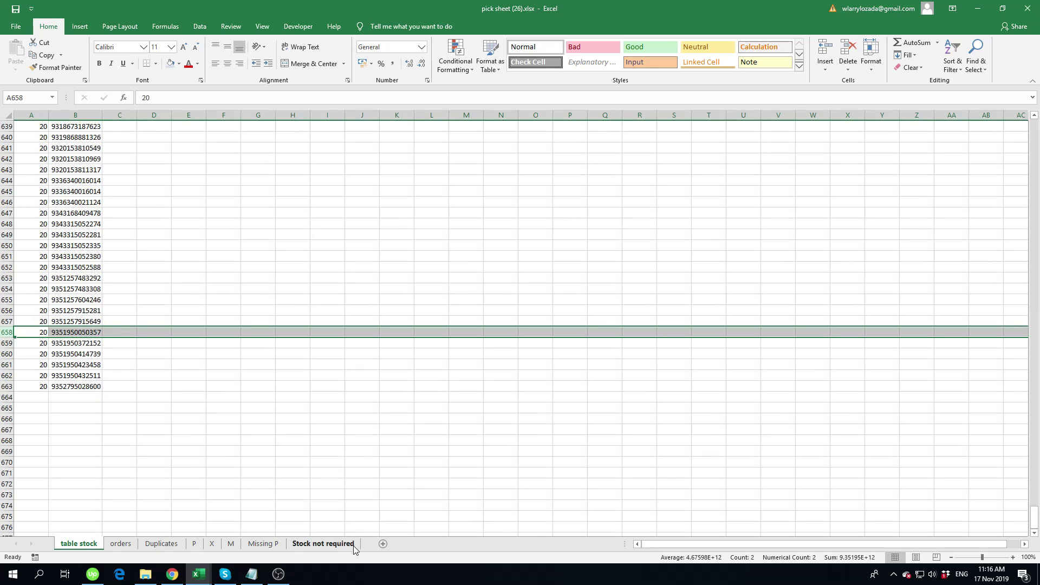
left_click(353, 546)
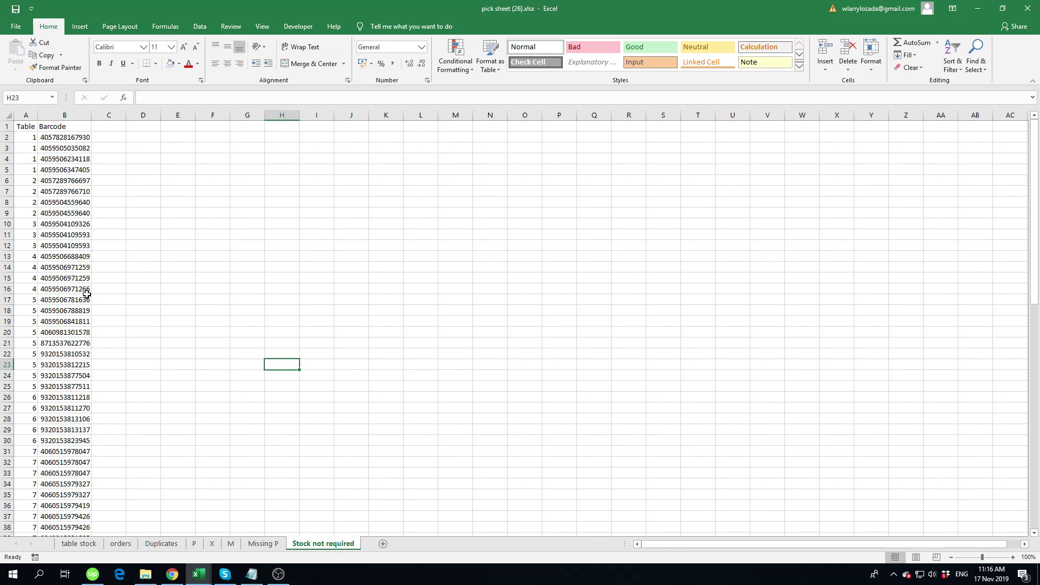
left_click(100, 544)
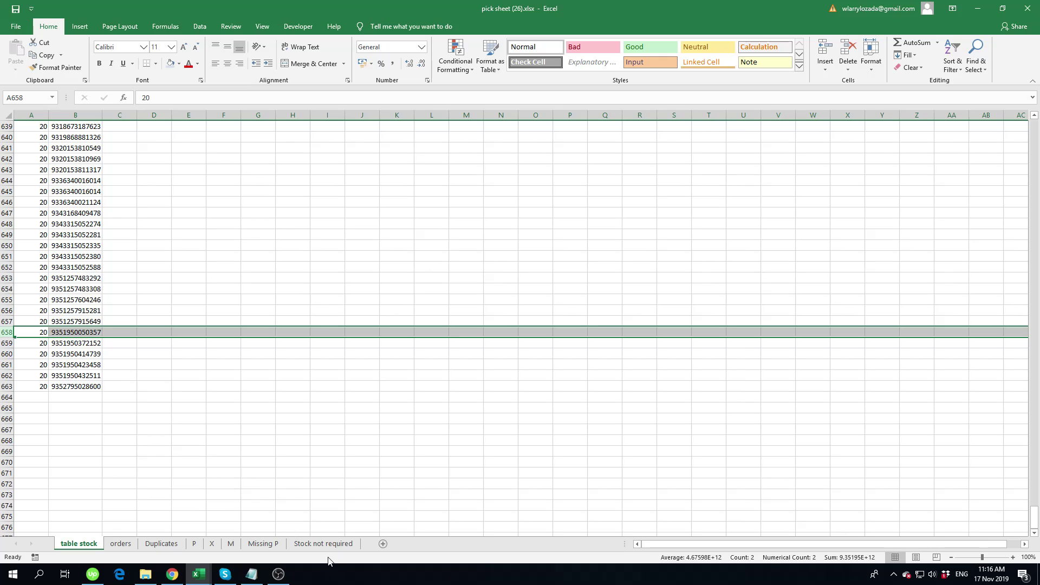
left_click(325, 544)
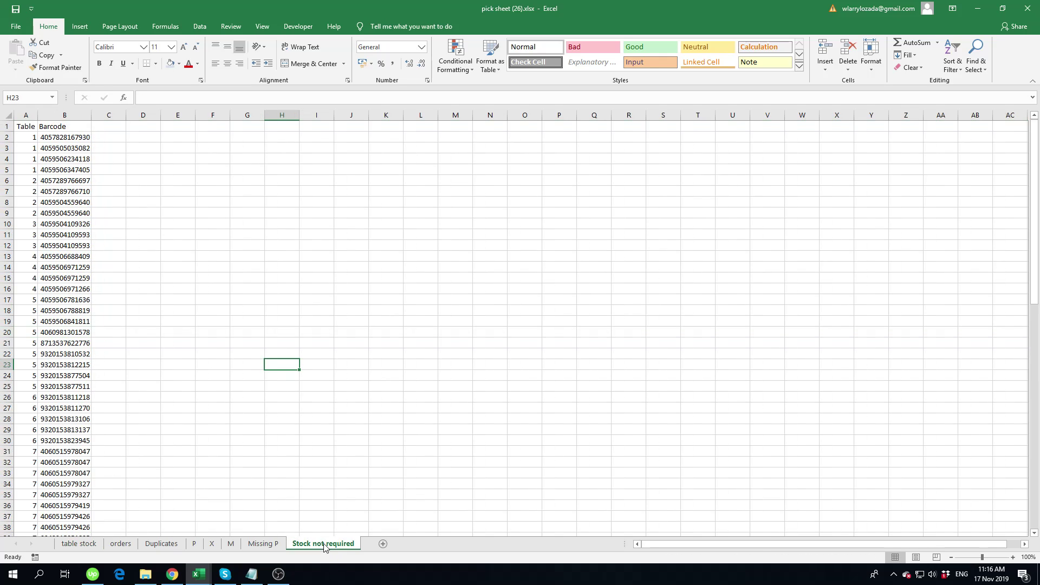
left_click(76, 237)
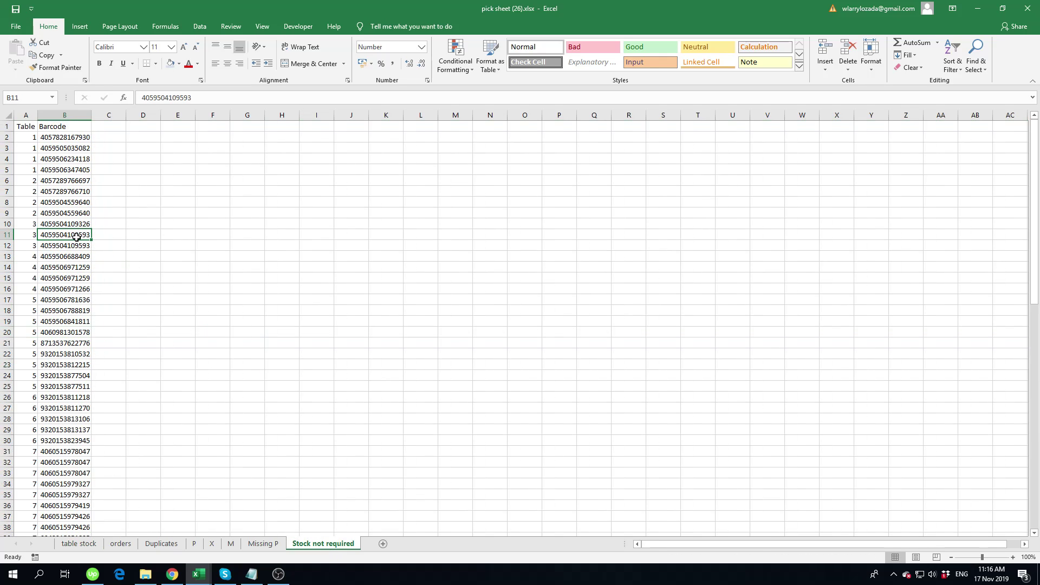
Compare the orders sheet with the barcodes on the Stock not required sheet.
left_click(120, 544)
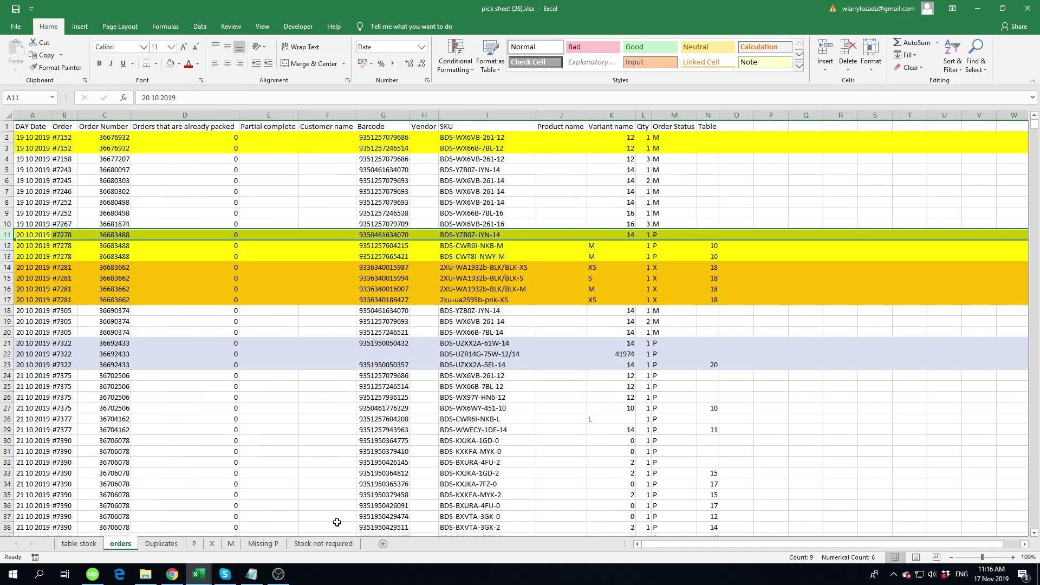
left_click(325, 544)
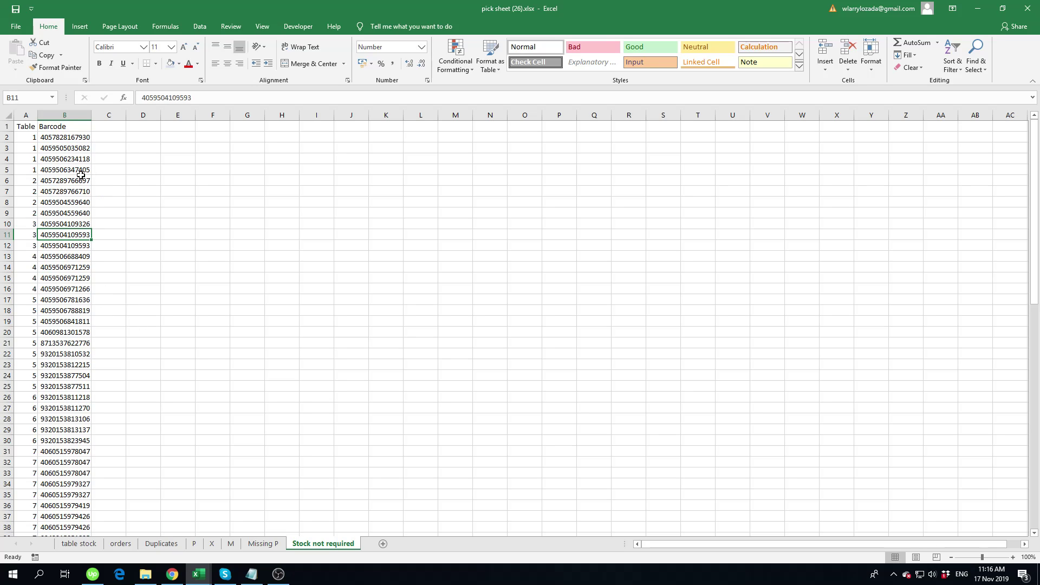
left_click(81, 192)
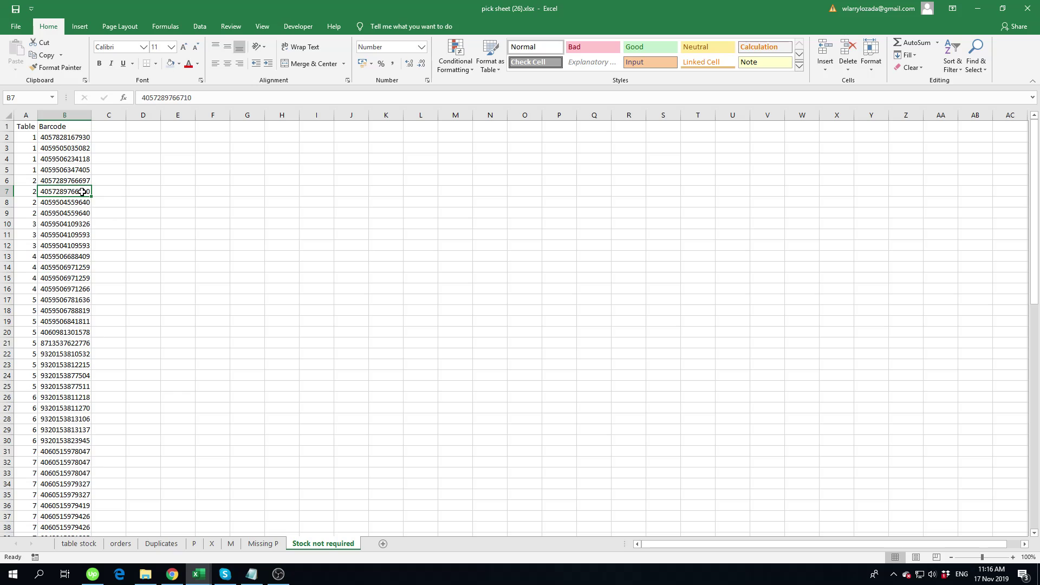
Switch to the Order Status Updating Macro v5.xlsm workbook and view its Controls sheet.
left_click(199, 575)
left_click(133, 535)
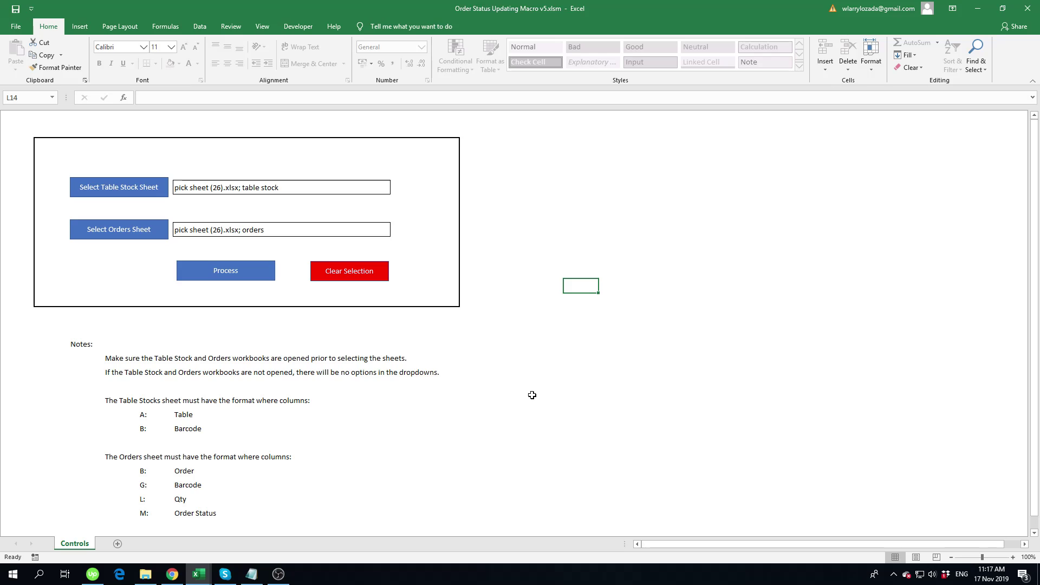
left_click(532, 395)
left_click(502, 369)
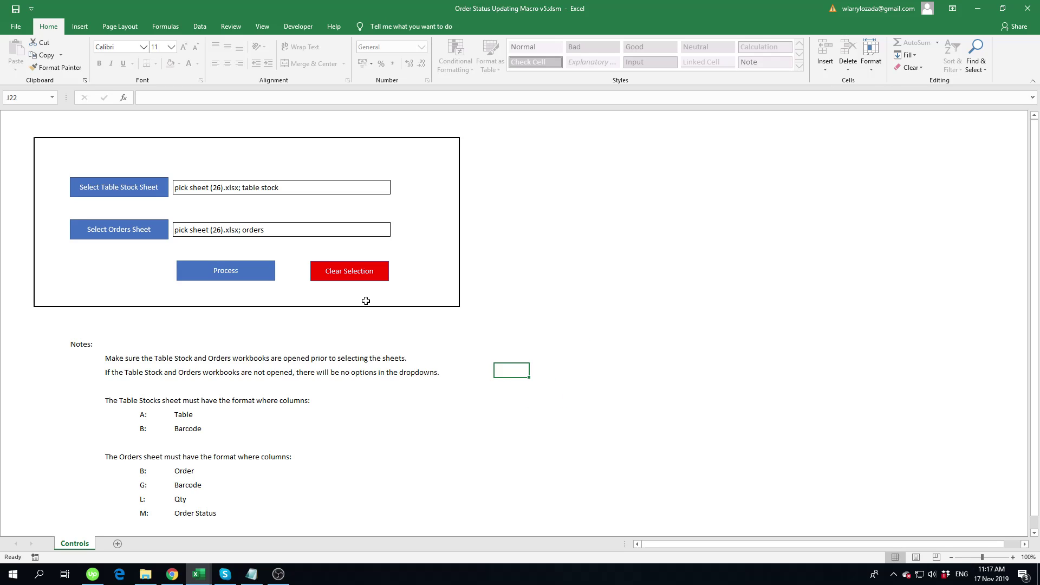